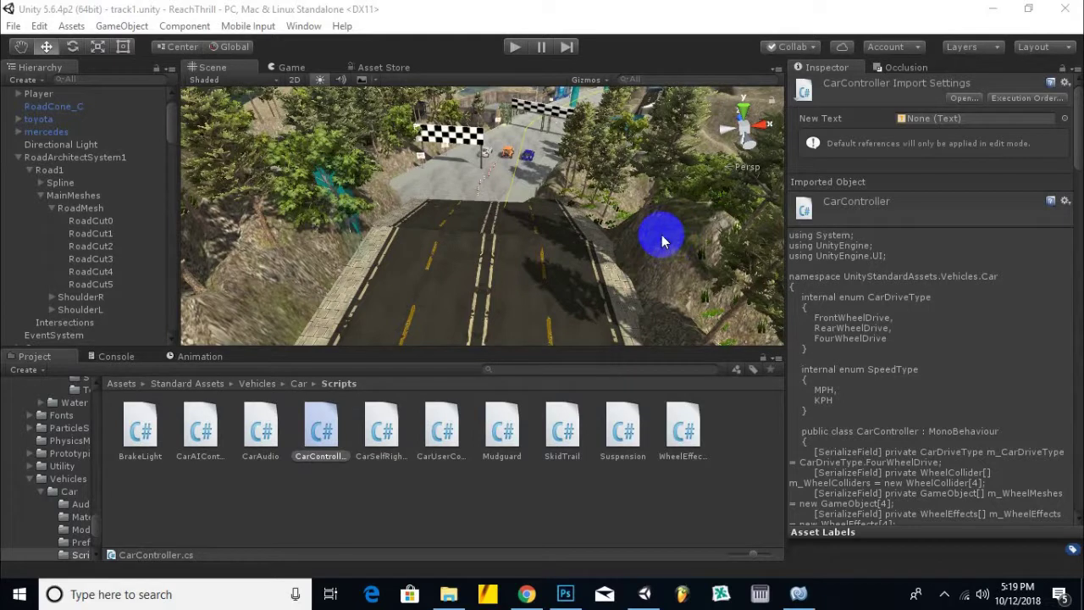
# - Review the Text and public newText field declarations in the CarController script
pyautogui.click(486, 417)
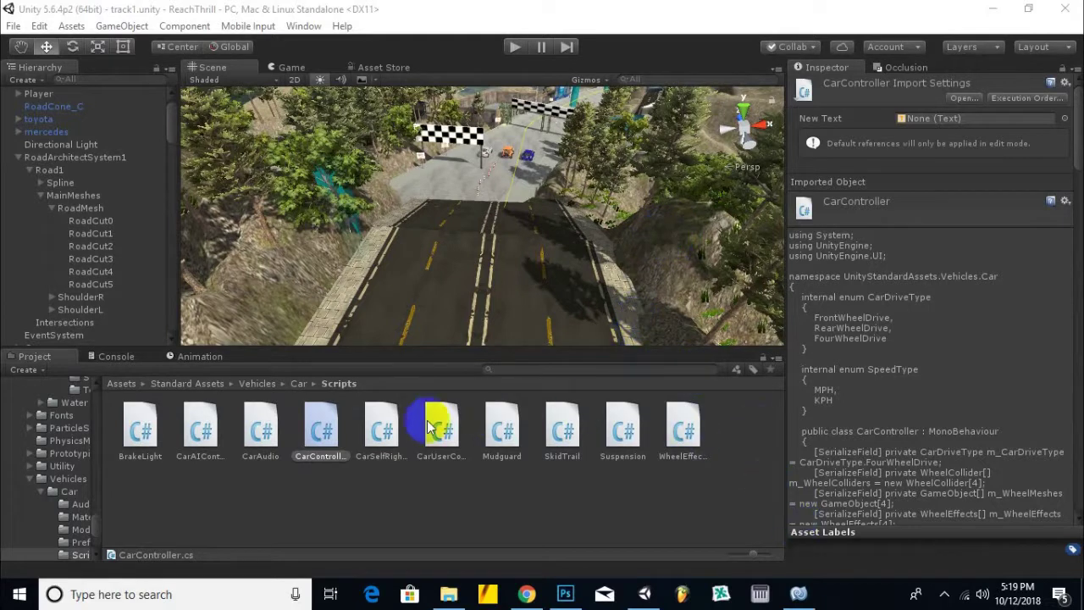
pyautogui.click(323, 458)
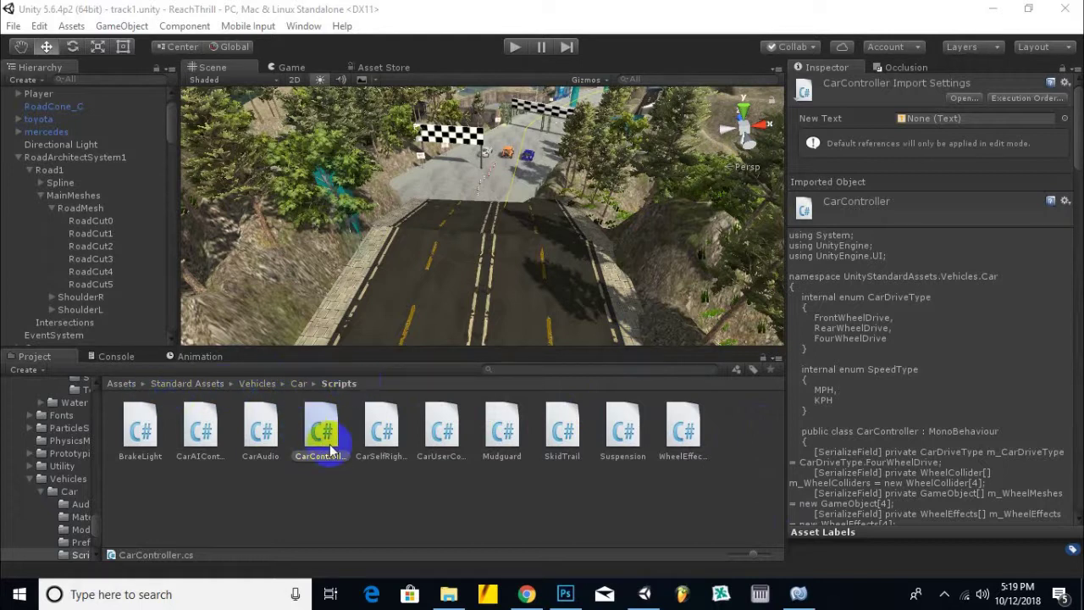
pyautogui.click(815, 599)
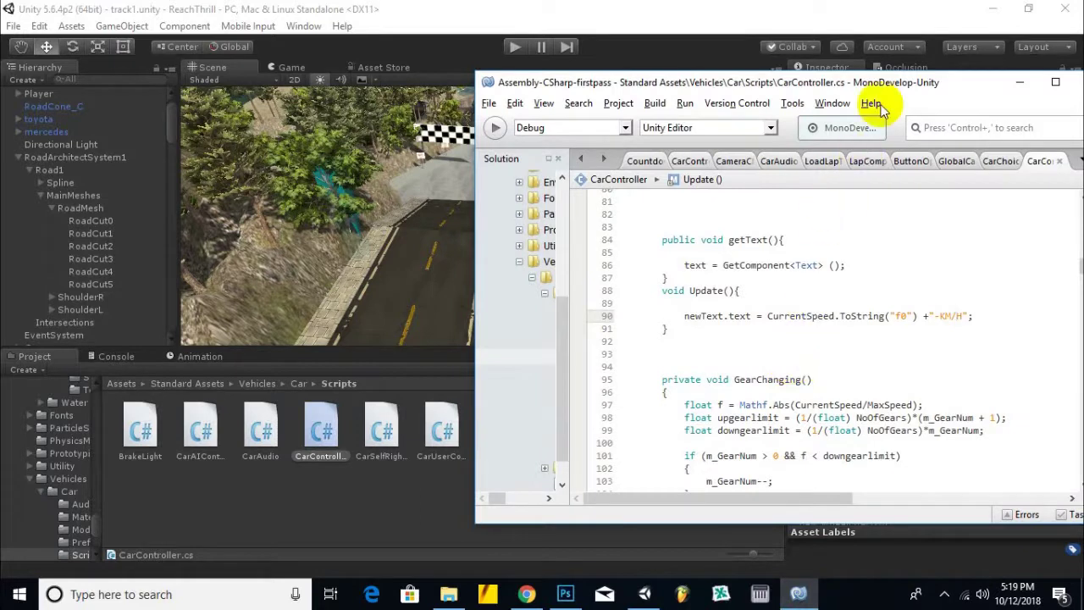
pyautogui.moveTo(889, 91); pyautogui.dragTo(710, 95)
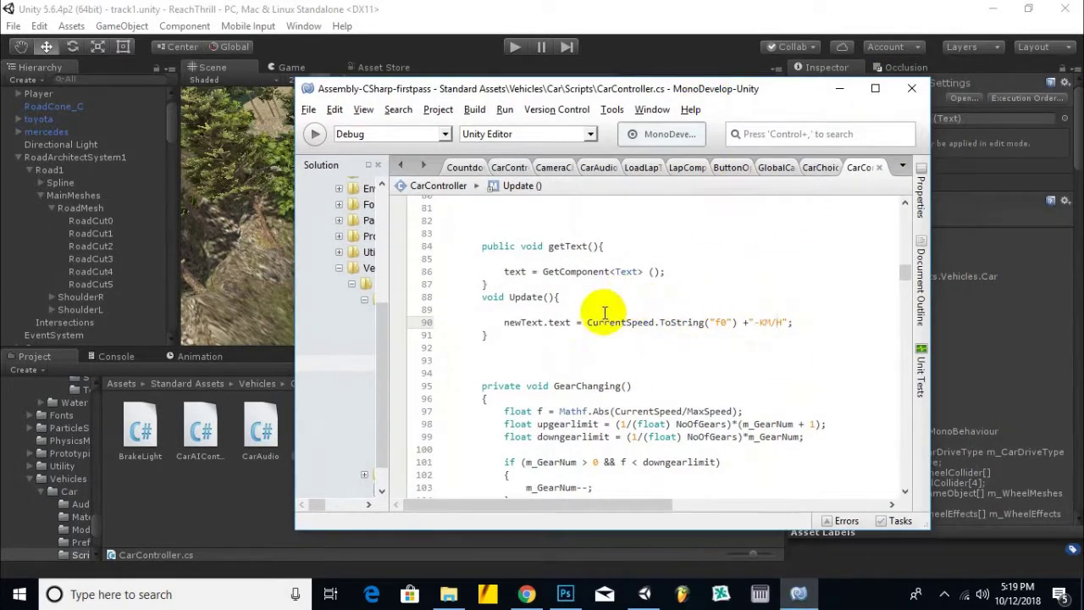
pyautogui.scroll(5, 619, 308)
pyautogui.scroll(6, 603, 311)
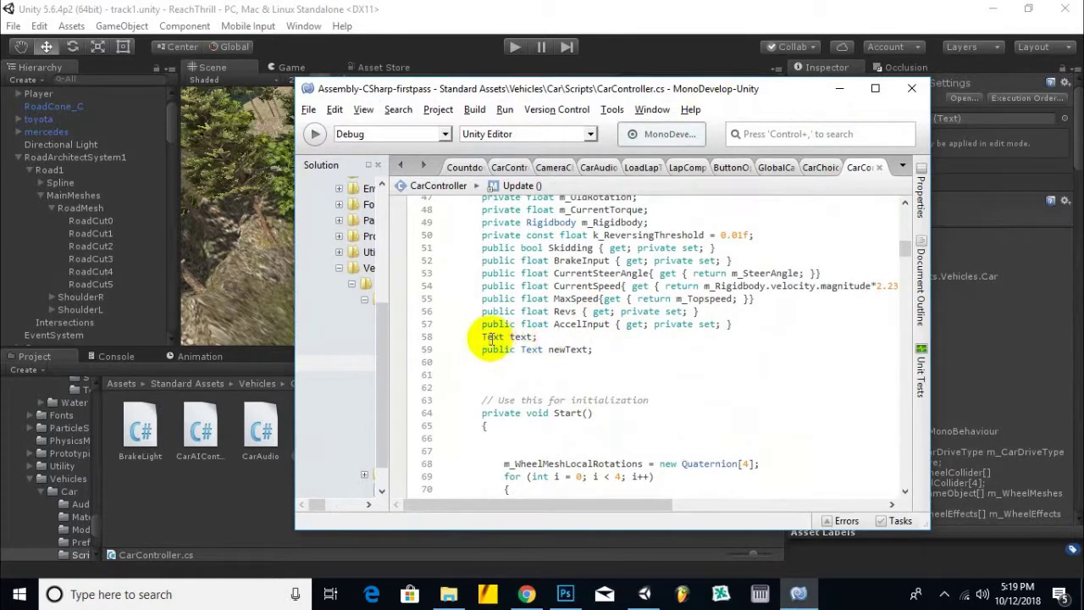
pyautogui.moveTo(482, 338); pyautogui.dragTo(544, 337)
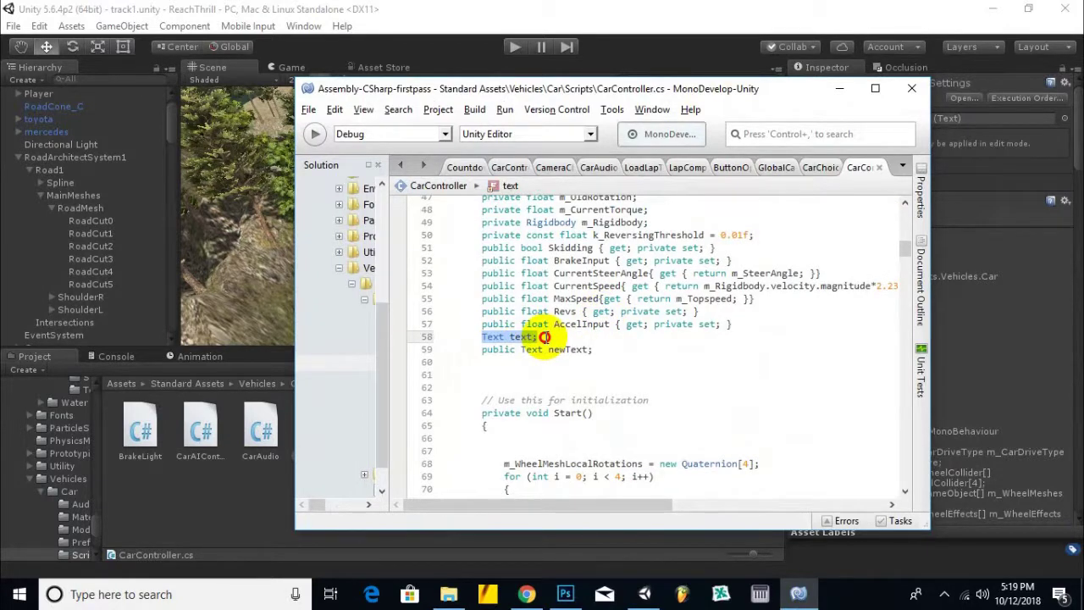
pyautogui.click(499, 339)
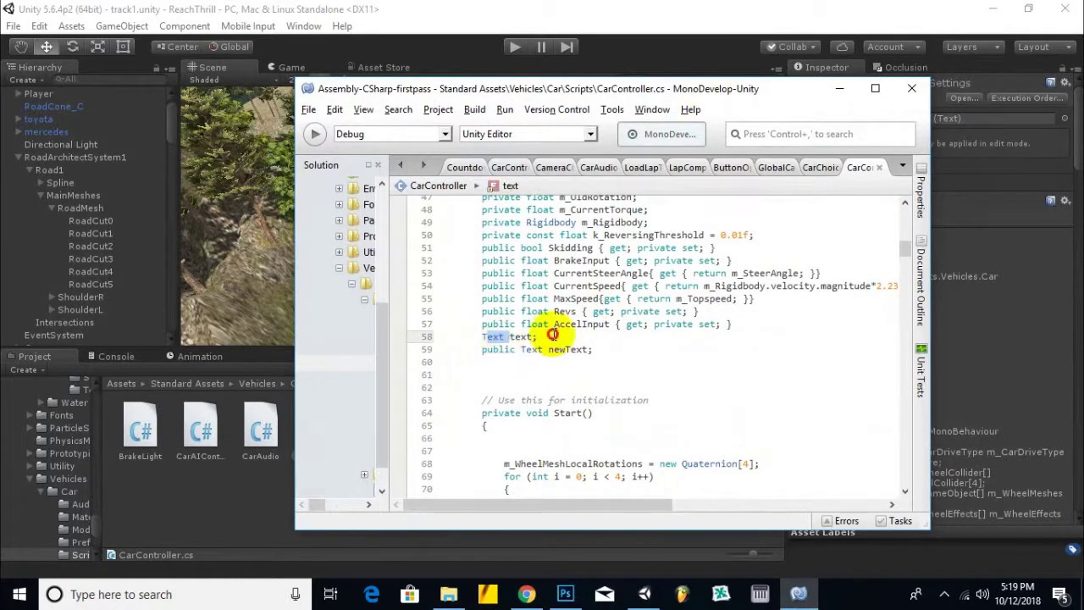
pyautogui.moveTo(482, 350); pyautogui.dragTo(588, 348)
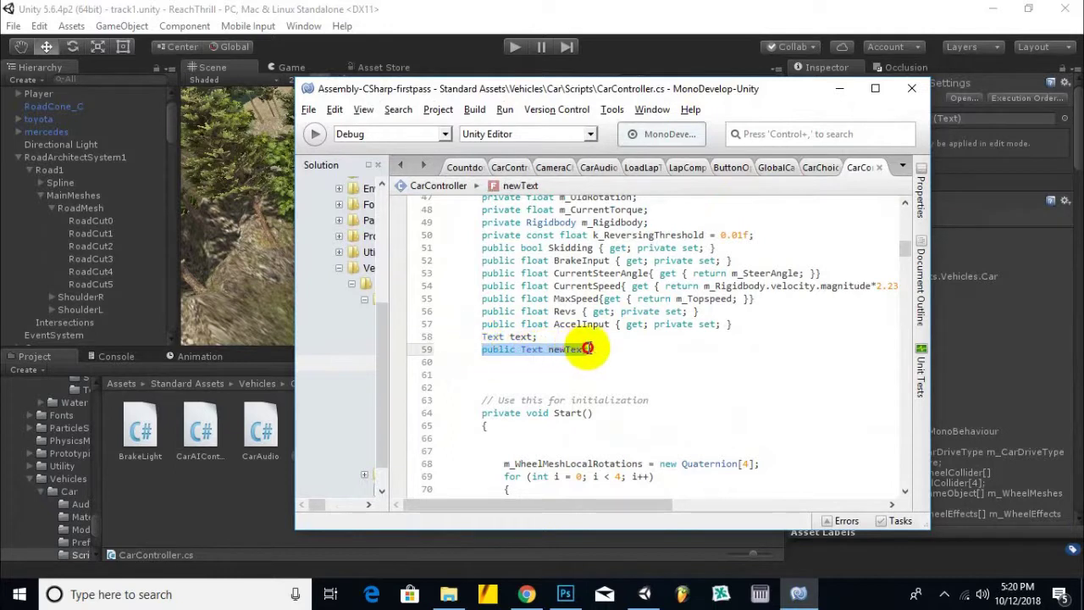
pyautogui.click(581, 352)
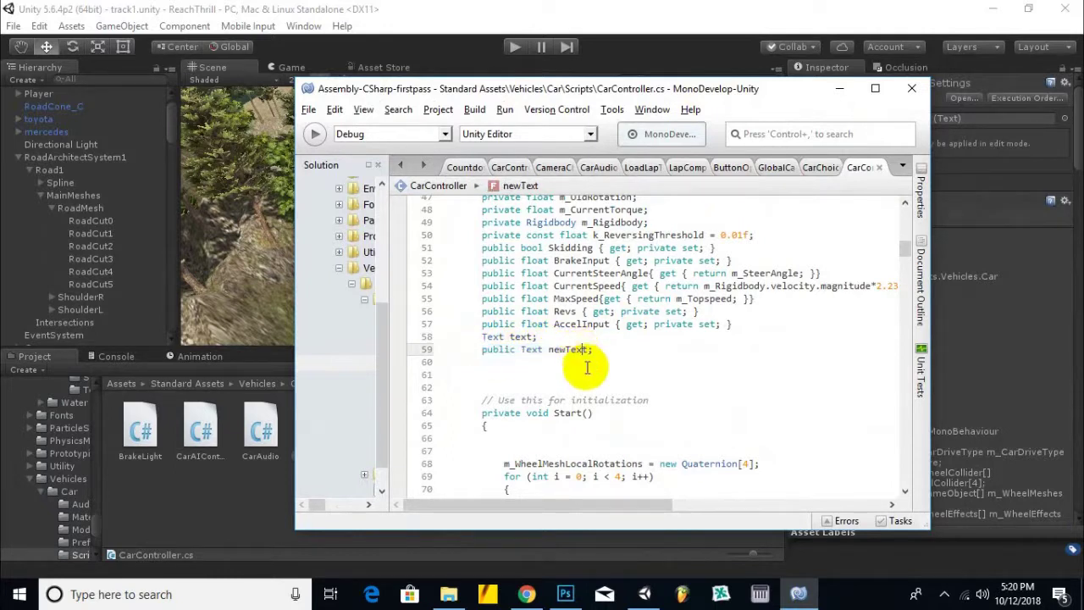
pyautogui.scroll(-6, 587, 368)
pyautogui.scroll(-2, 586, 368)
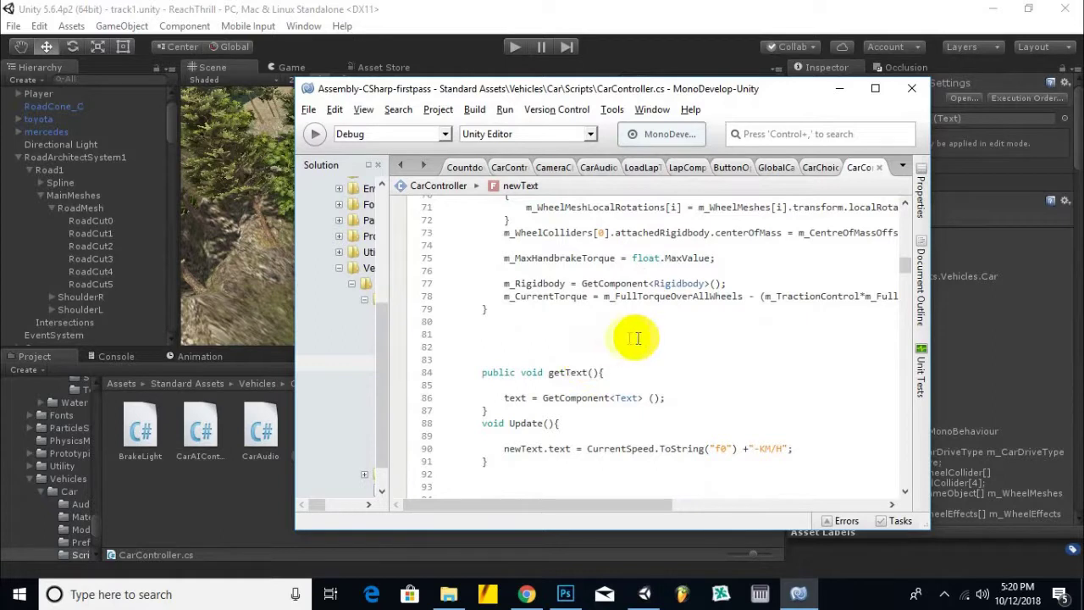
# - Examine the getText and Update methods and the CurrentSpeed KM/H line 90
pyautogui.click(488, 373)
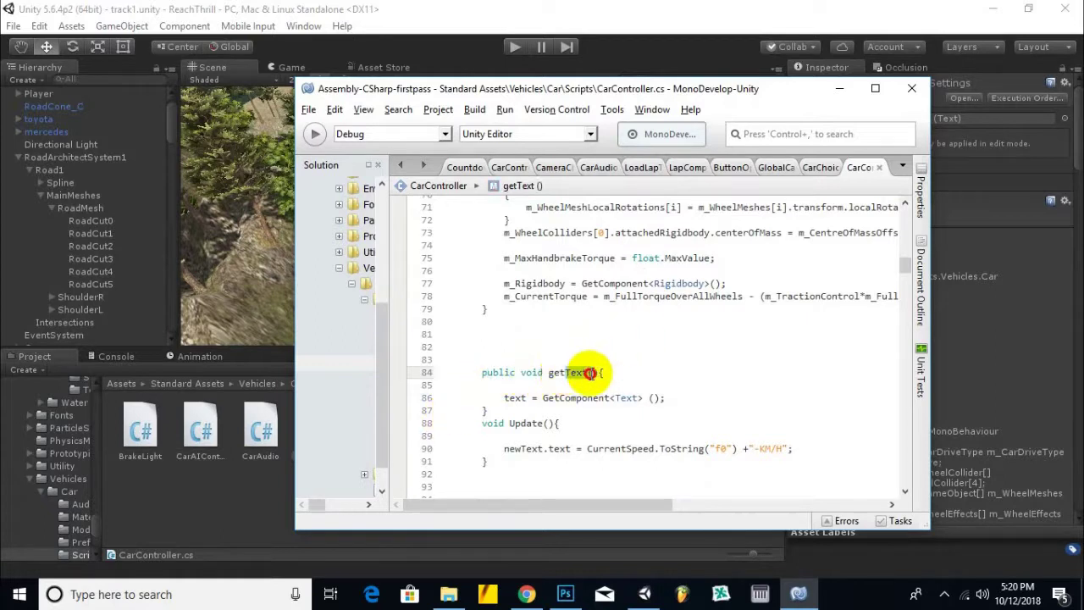
pyautogui.scroll(-1, 568, 382)
pyautogui.moveTo(504, 357)
pyautogui.mouseDown()
pyautogui.moveTo(629, 347)
pyautogui.moveTo(673, 356)
pyautogui.mouseUp()
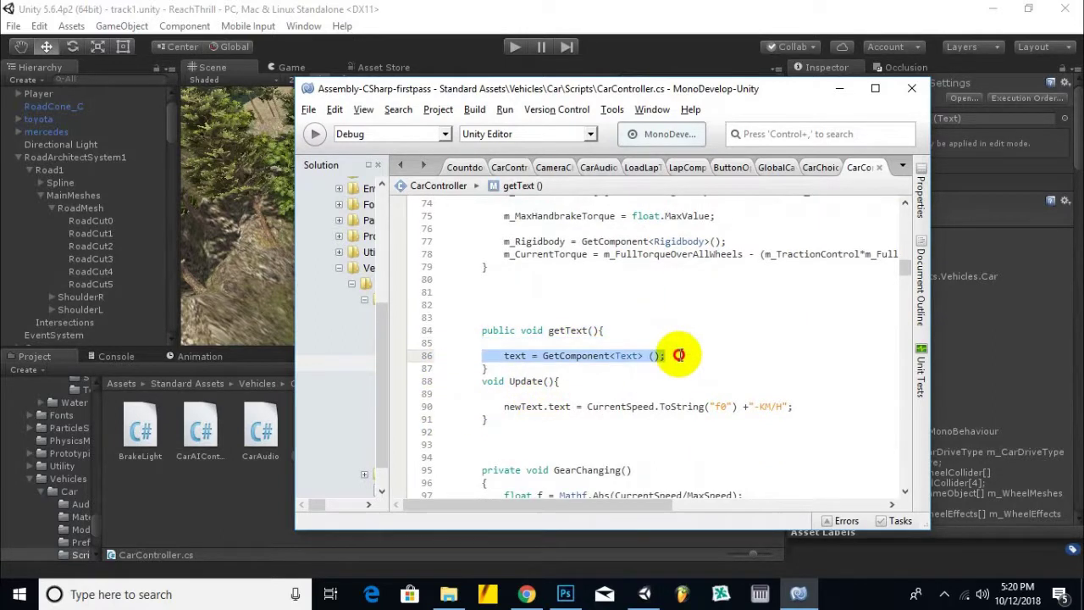
pyautogui.scroll(-1, 637, 357)
pyautogui.moveTo(507, 338)
pyautogui.mouseDown()
pyautogui.moveTo(548, 338)
pyautogui.moveTo(571, 364)
pyautogui.mouseUp()
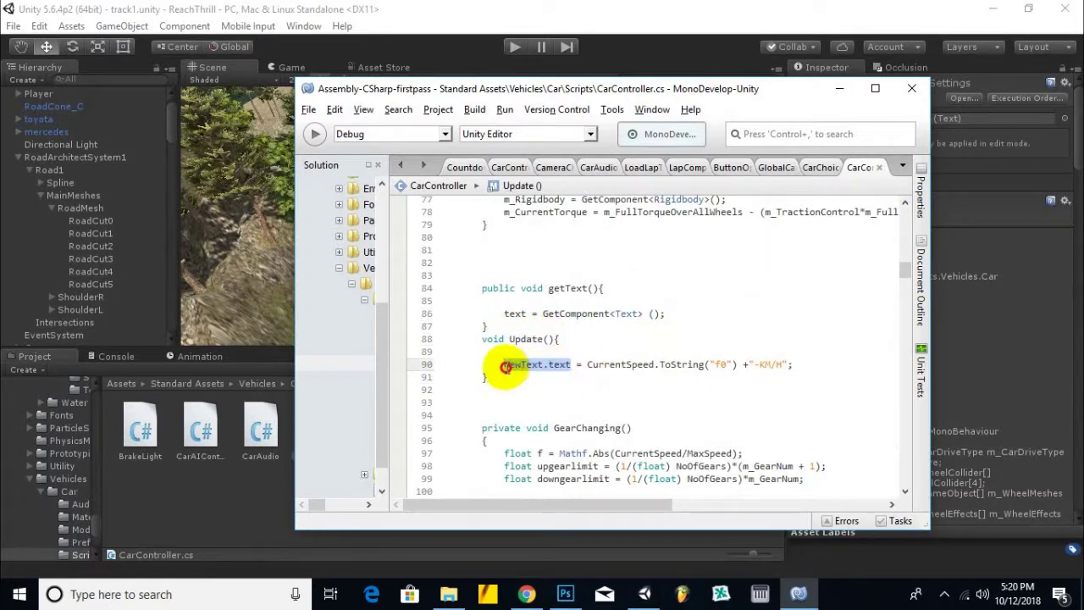
pyautogui.click(612, 364)
pyautogui.moveTo(612, 365); pyautogui.dragTo(654, 364)
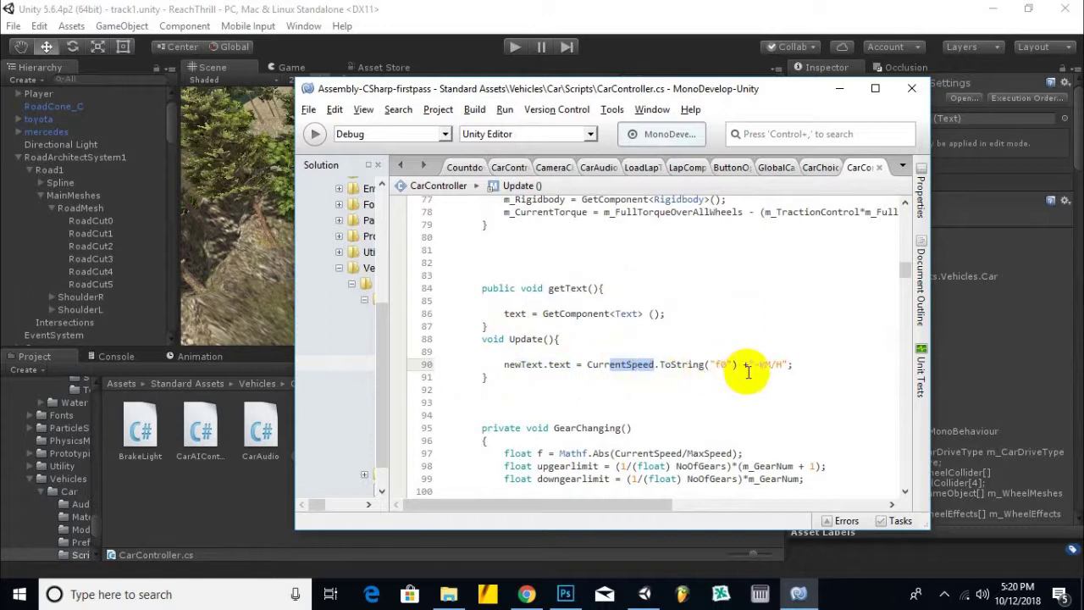
pyautogui.moveTo(749, 364)
pyautogui.mouseDown()
pyautogui.moveTo(786, 364)
pyautogui.moveTo(750, 364)
pyautogui.mouseUp()
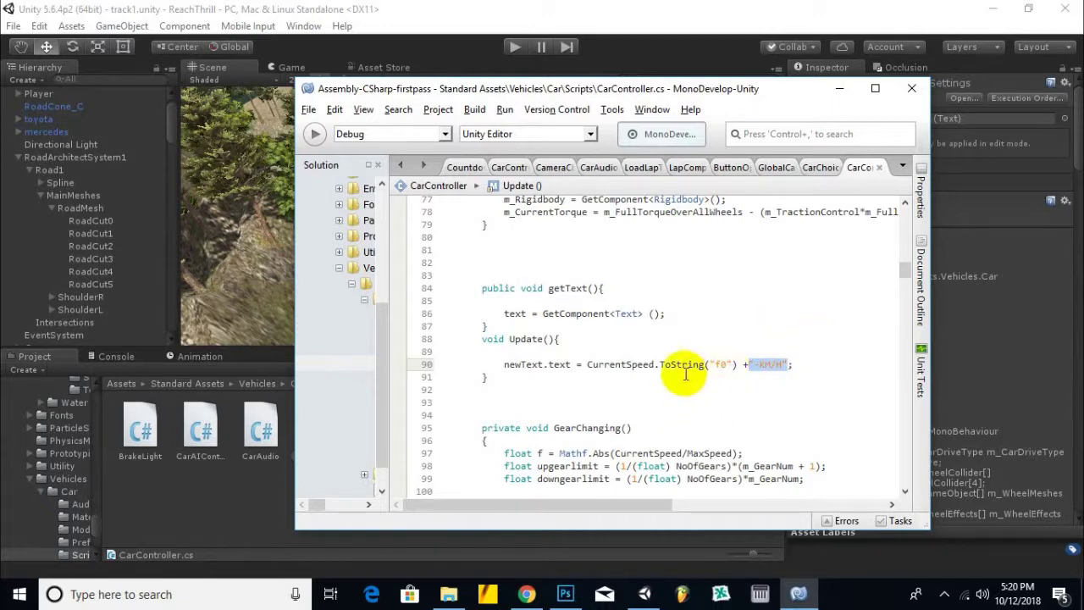
pyautogui.moveTo(589, 364); pyautogui.dragTo(651, 364)
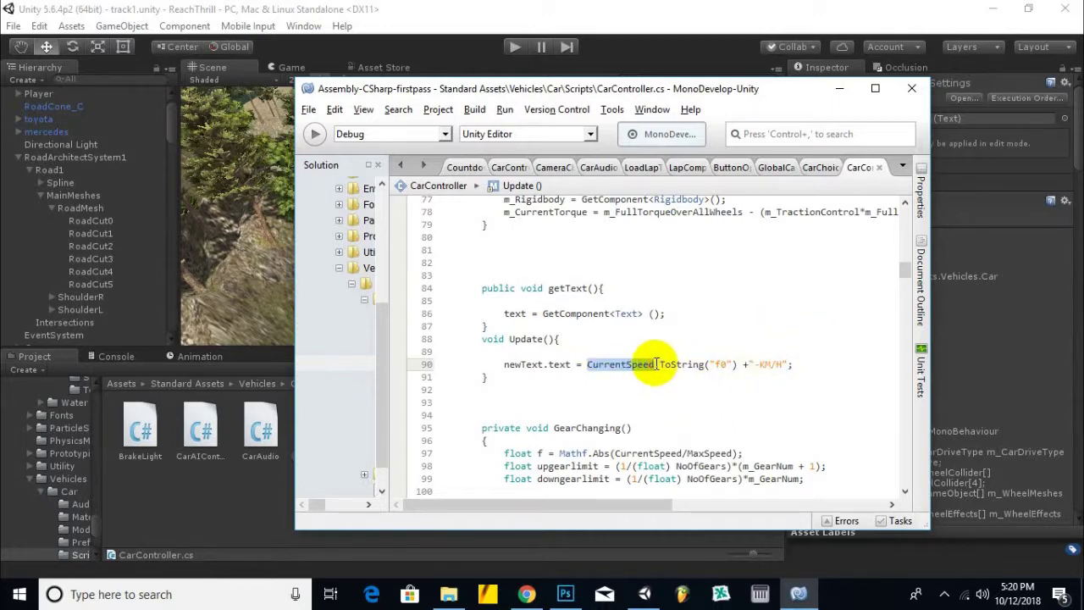
# - Look over the CurrentSpeed, MaxSpeed and CurrentSteerAngle property lines in CarController
pyautogui.scroll(4, 655, 364)
pyautogui.scroll(5, 649, 375)
pyautogui.scroll(1, 647, 378)
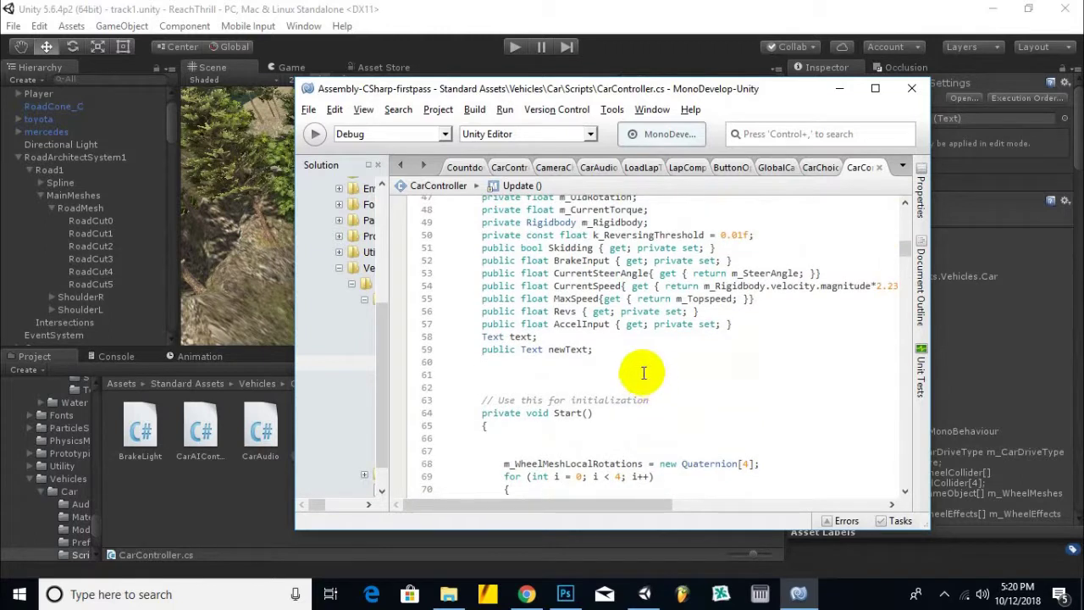
pyautogui.click(431, 288)
pyautogui.moveTo(471, 285)
pyautogui.mouseDown()
pyautogui.moveTo(890, 301)
pyautogui.moveTo(867, 286)
pyautogui.mouseUp()
pyautogui.click(745, 288)
pyautogui.click(591, 274)
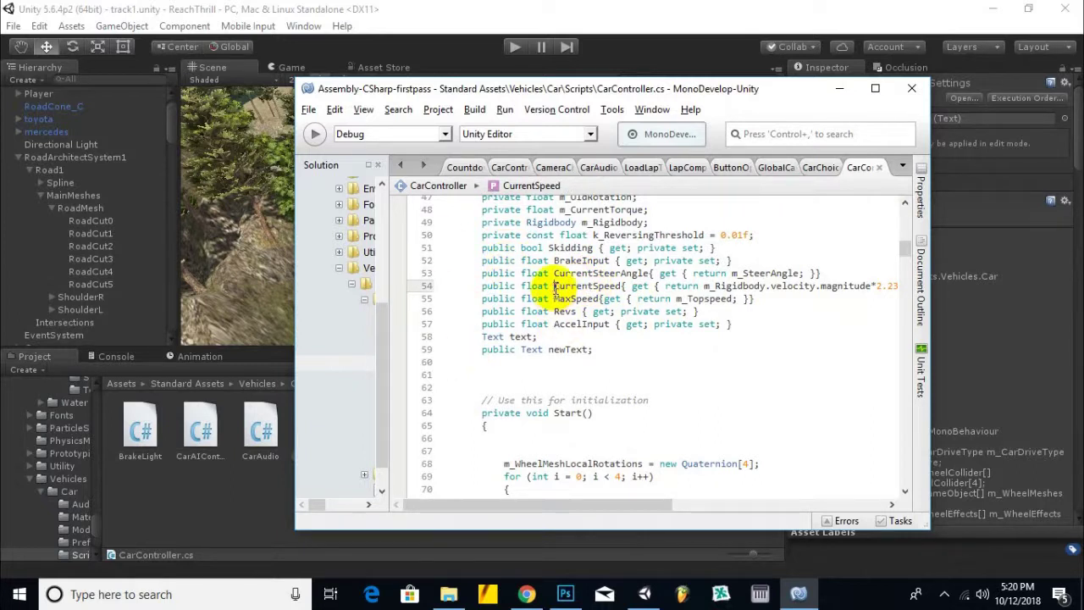
pyautogui.moveTo(587, 291)
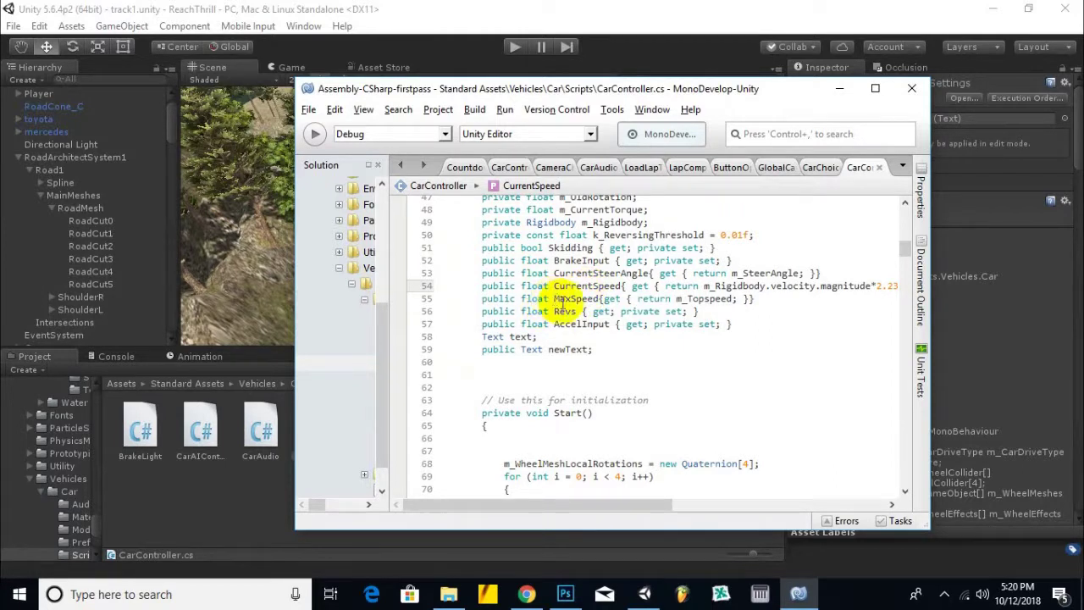
# - Back in Unity, collapse the RoadArchitectSystem1 and haveliandorahamorarea Hierarchy groups
pyautogui.click(460, 12)
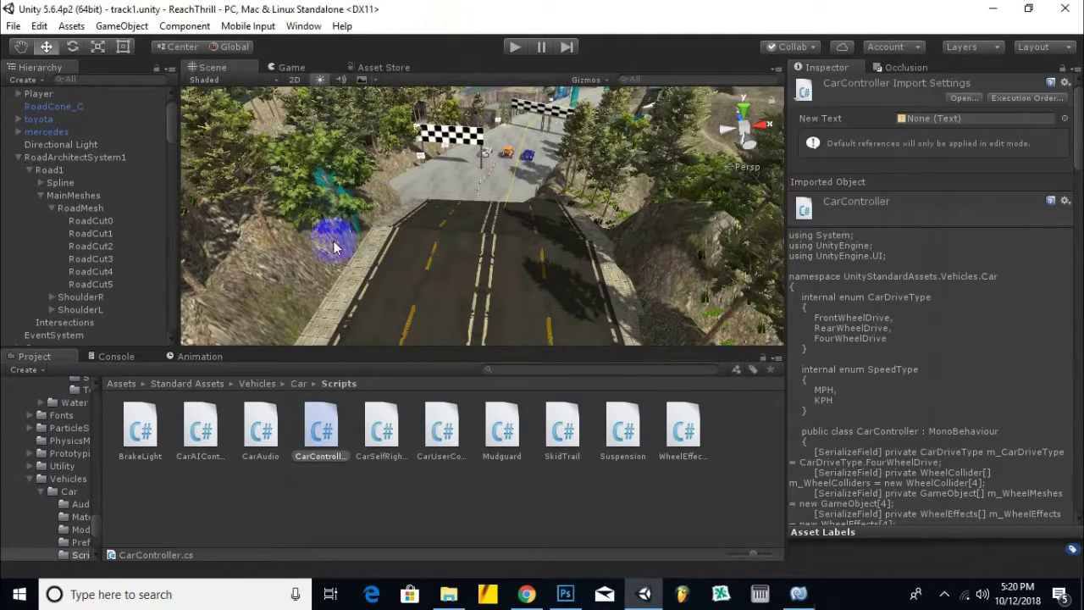
pyautogui.click(19, 156)
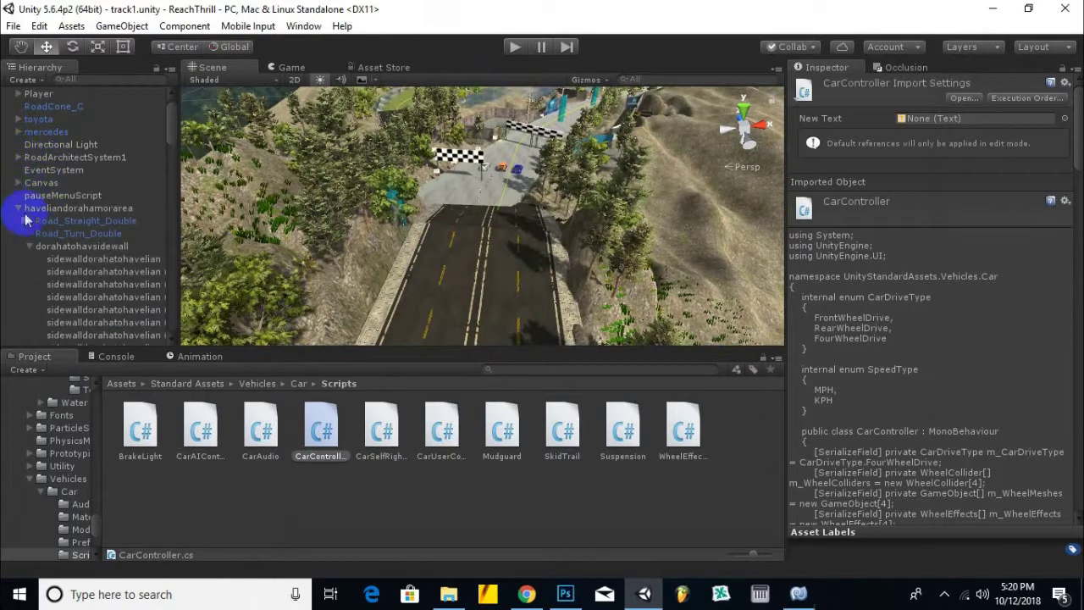
pyautogui.click(20, 208)
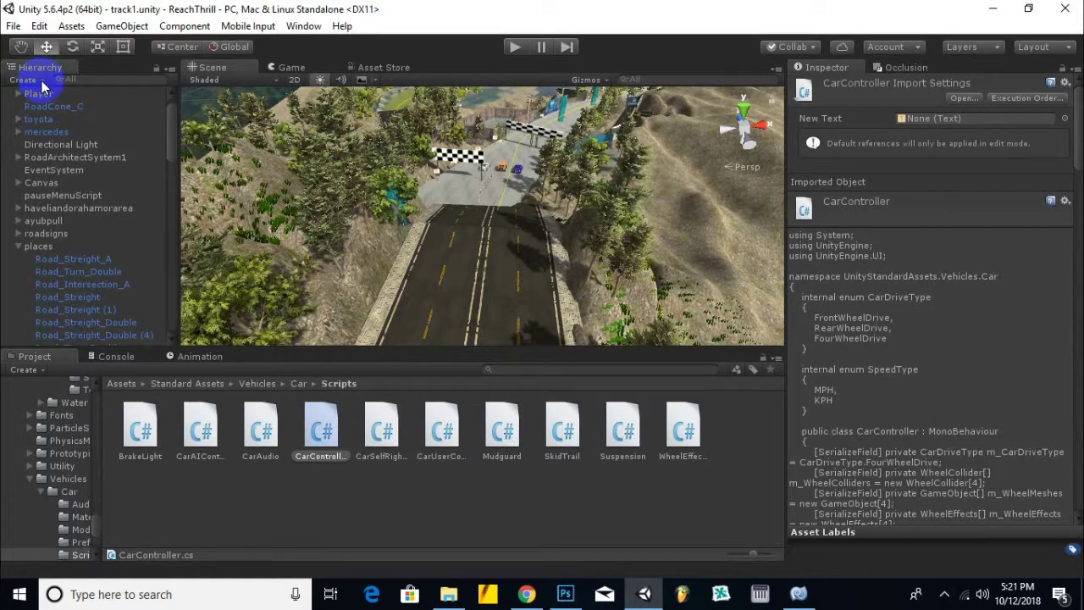
# - Add a UI Image under the Canvas named speedmeterbackground
pyautogui.click(39, 81)
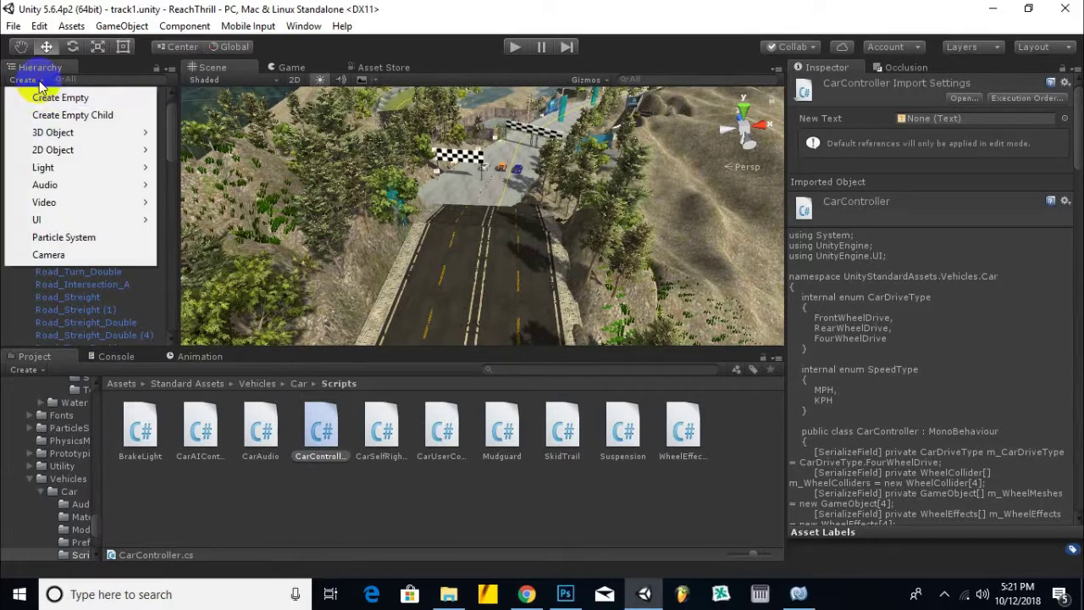
pyautogui.moveTo(59, 223)
pyautogui.click(210, 236)
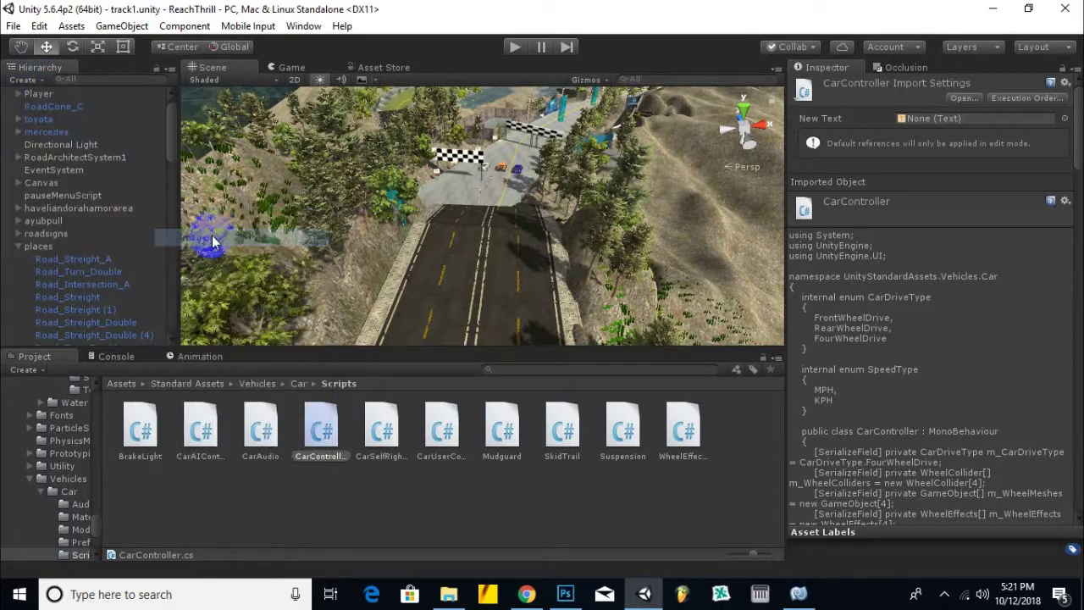
pyautogui.doubleClick(59, 246)
pyautogui.rightClick(63, 246)
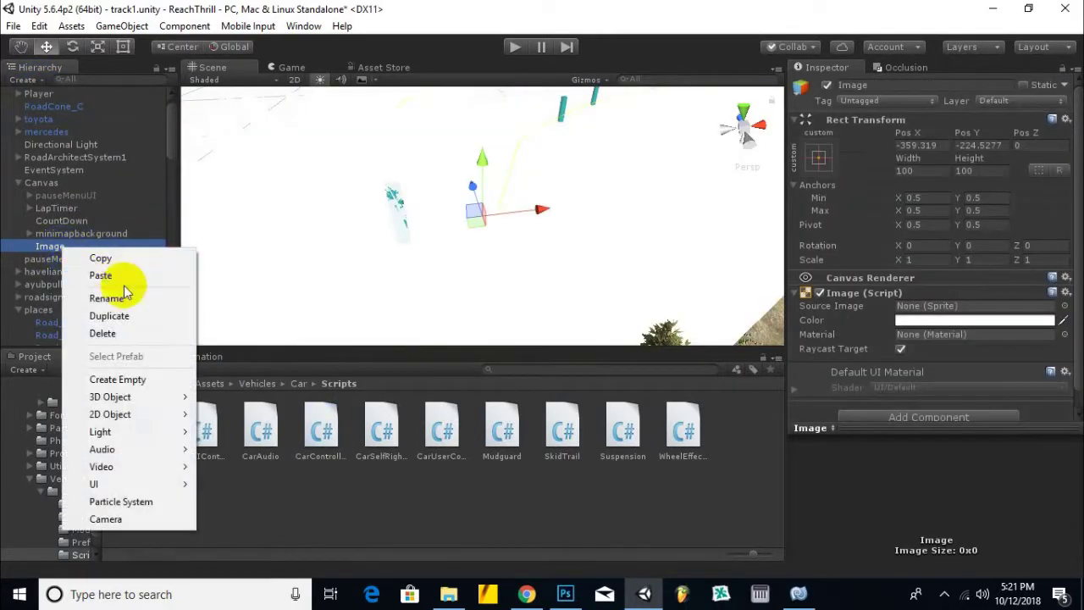
pyautogui.click(135, 297)
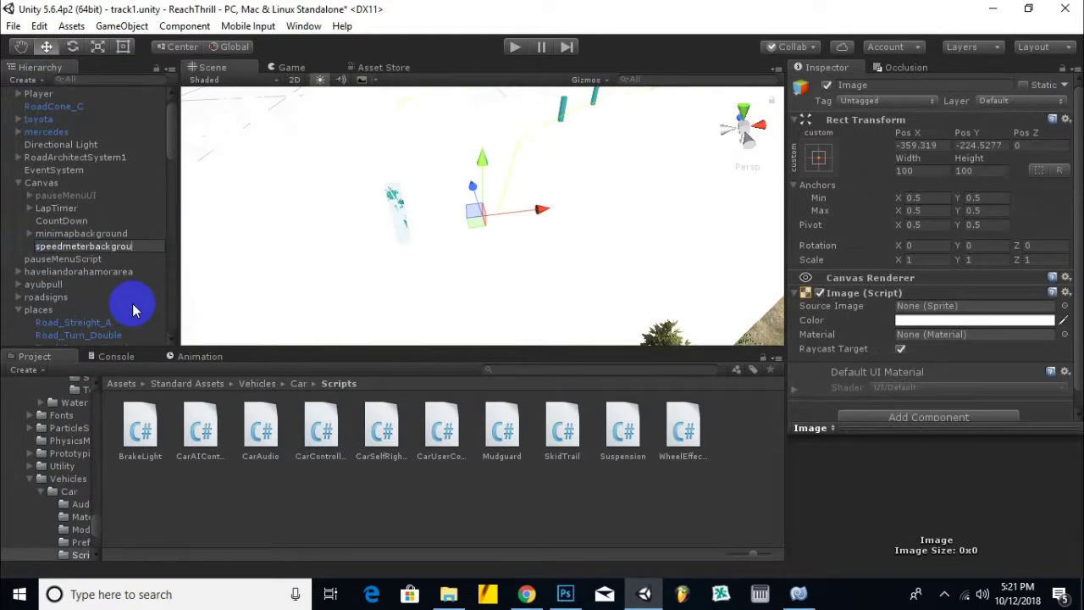
pyautogui.write('nd')
pyautogui.press('Return')
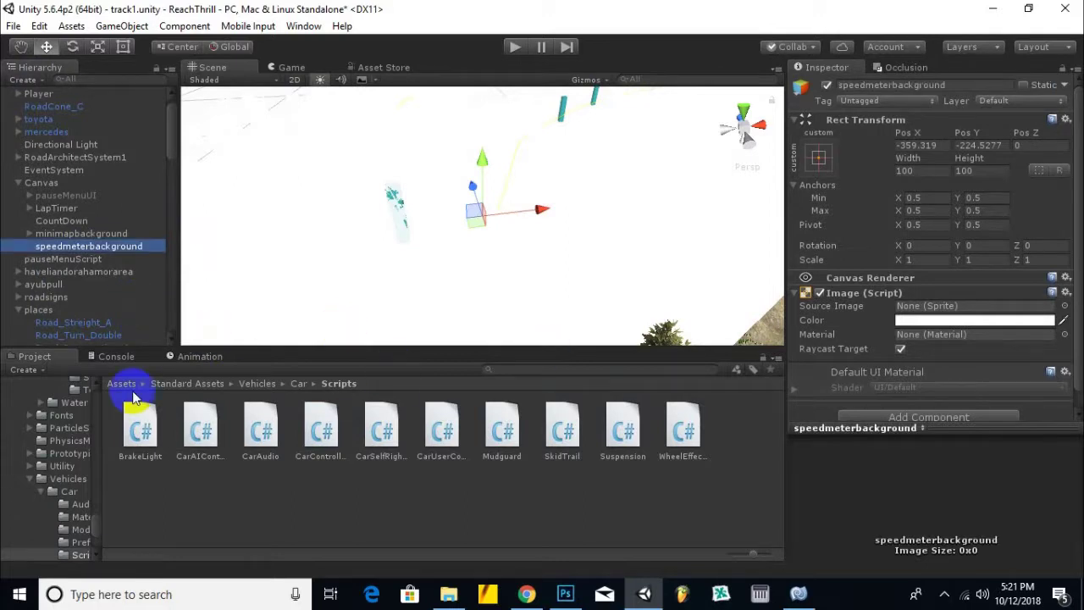
# - Open the Assets/sprites folder and reselect speedmeterbackground
pyautogui.click(122, 384)
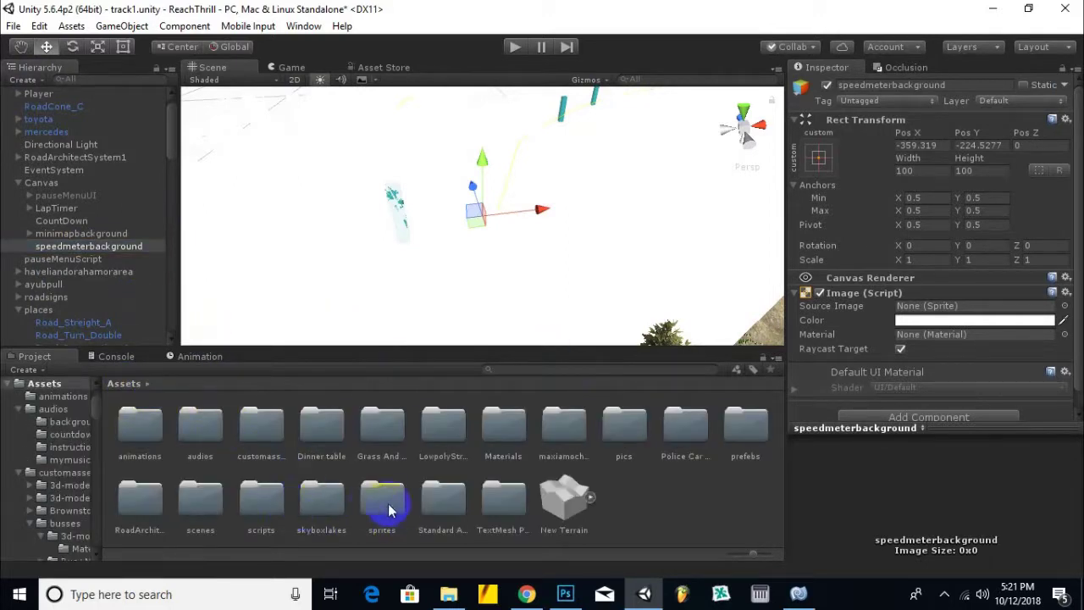
pyautogui.doubleClick(389, 509)
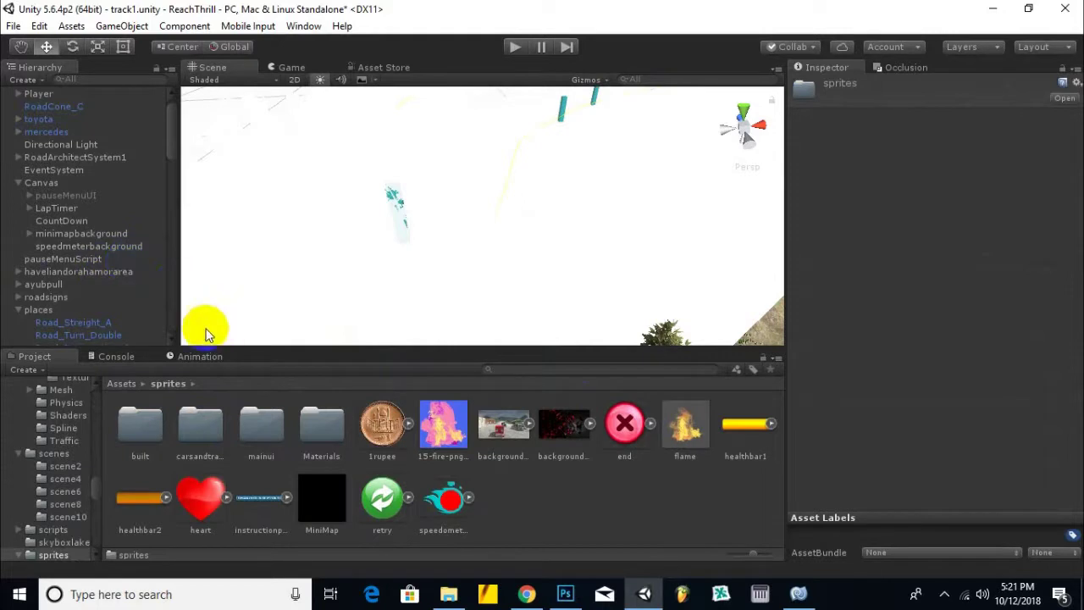
pyautogui.click(83, 246)
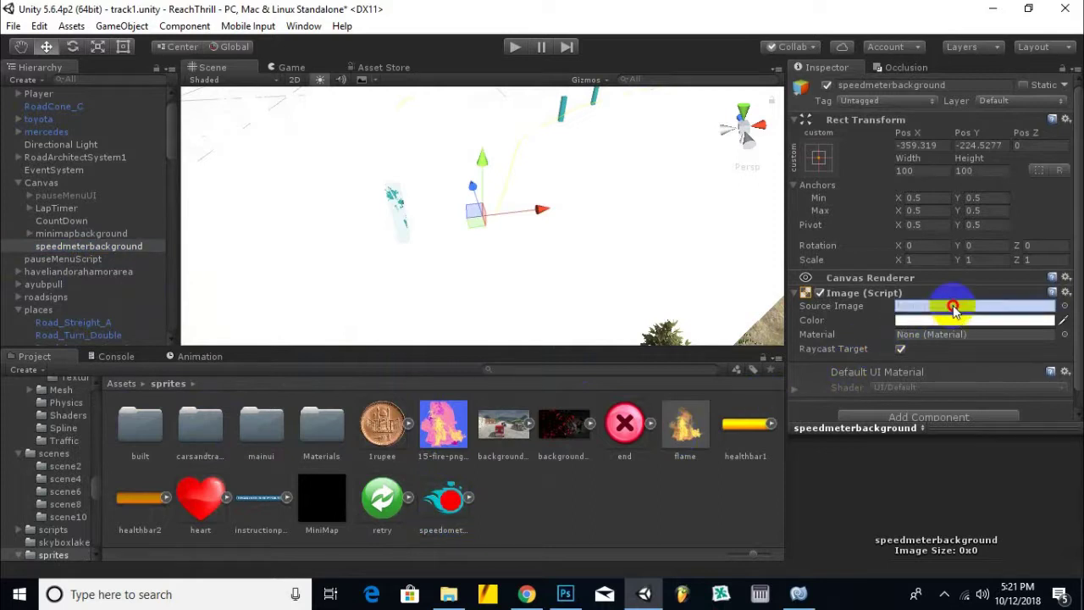
# - Assign the speedometerbase sprite as the image's Source Image
pyautogui.moveTo(457, 516); pyautogui.dragTo(951, 314)
pyautogui.scroll(-5, 488, 216)
pyautogui.scroll(-5, 496, 235)
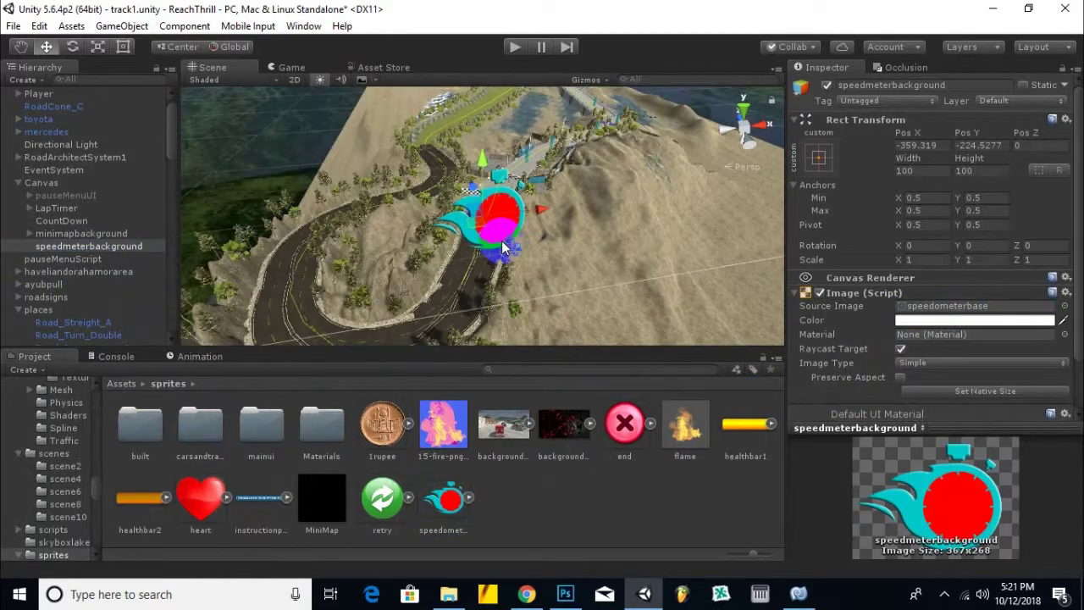
pyautogui.scroll(-5, 502, 246)
pyautogui.scroll(-3, 502, 240)
pyautogui.scroll(-3, 502, 241)
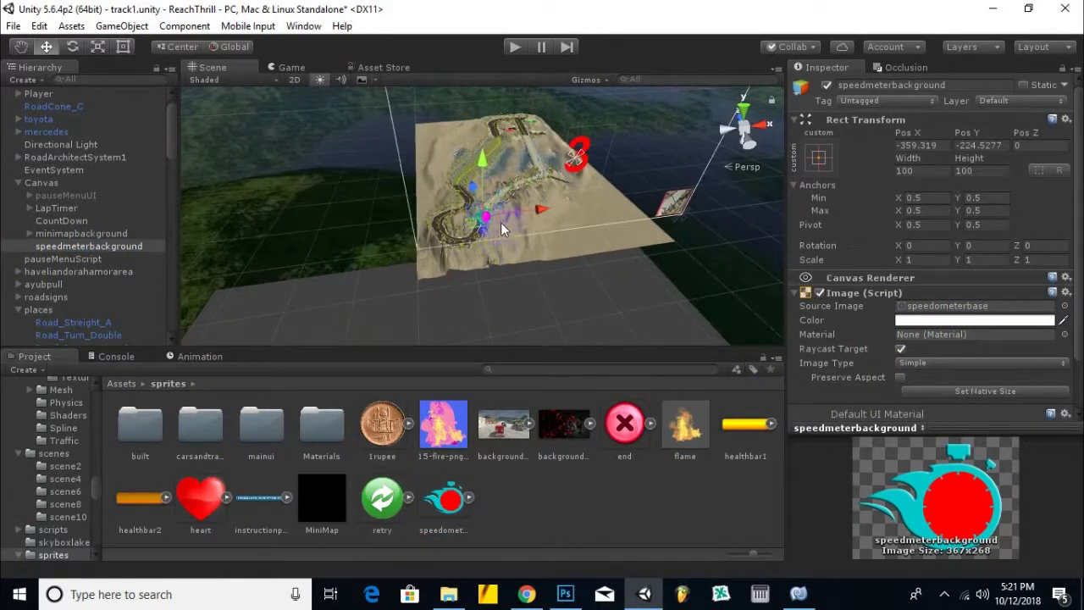
pyautogui.scroll(-3, 495, 226)
# - Drag the speedometer image left and up toward the canvas's lower-left edge
pyautogui.moveTo(462, 227); pyautogui.dragTo(432, 176, button='middle')
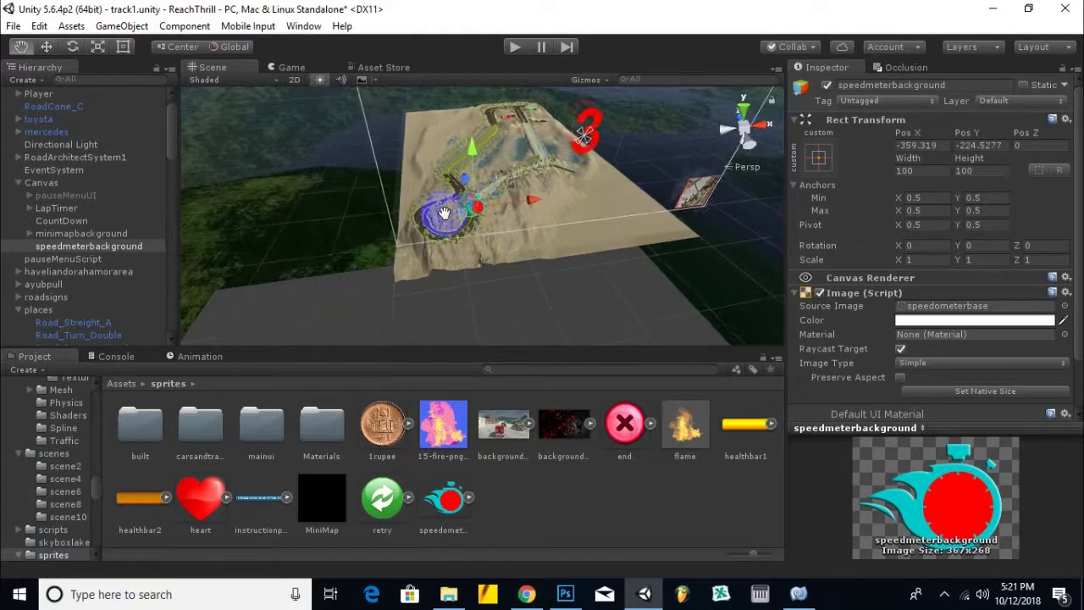
pyautogui.scroll(3, 491, 188)
pyautogui.moveTo(511, 176)
pyautogui.mouseDown()
pyautogui.moveTo(422, 190)
pyautogui.moveTo(352, 152)
pyautogui.moveTo(657, 154)
pyautogui.moveTo(580, 159)
pyautogui.mouseUp()
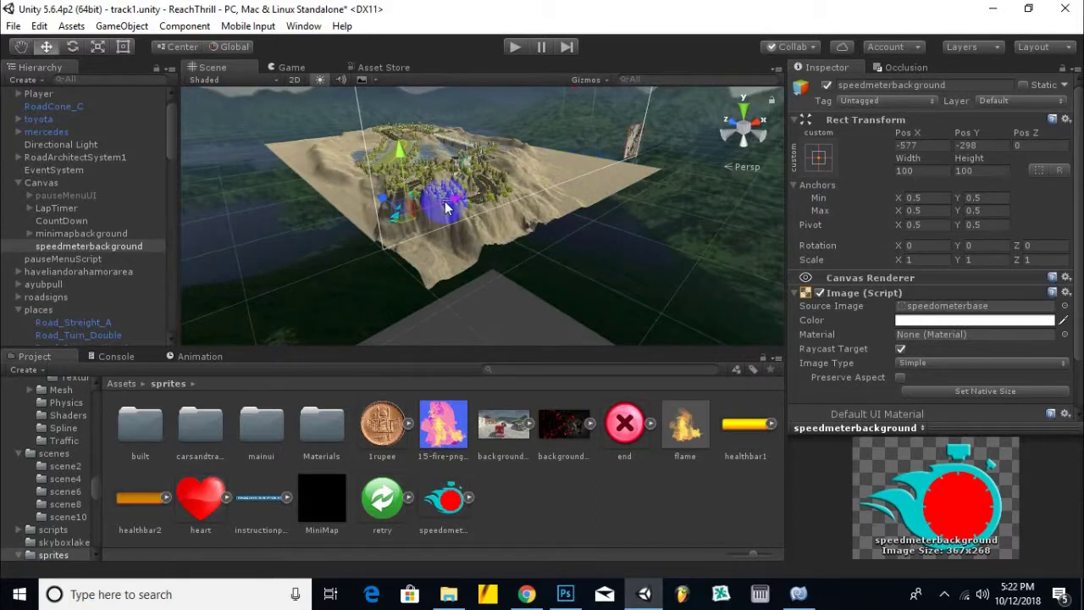
pyautogui.moveTo(446, 207)
pyautogui.mouseDown()
pyautogui.moveTo(428, 222)
pyautogui.moveTo(619, 334)
pyautogui.moveTo(476, 162)
pyautogui.mouseUp()
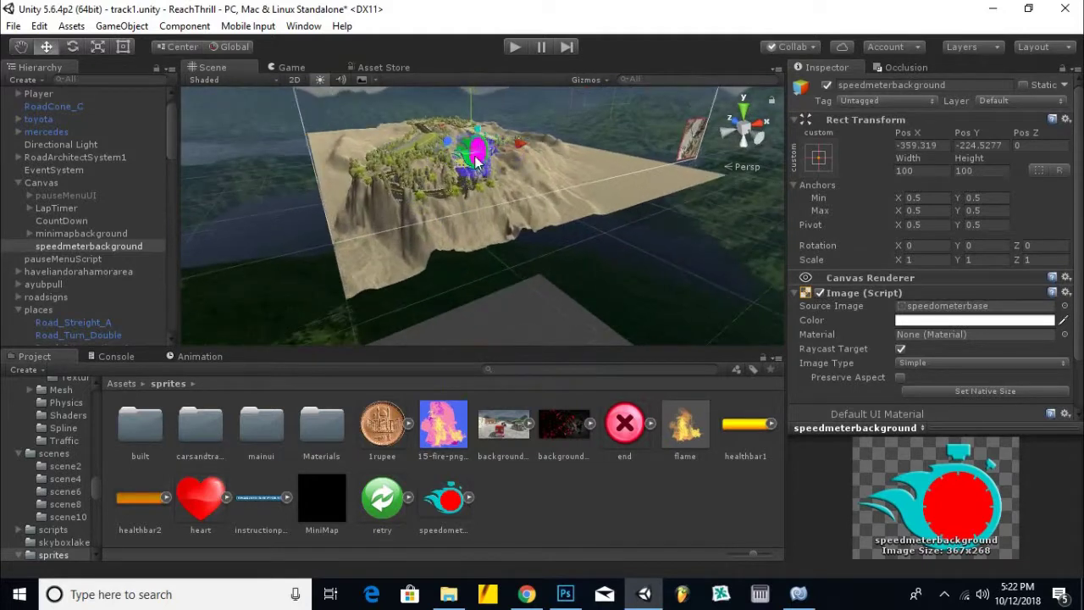
pyautogui.moveTo(444, 163); pyautogui.dragTo(417, 169)
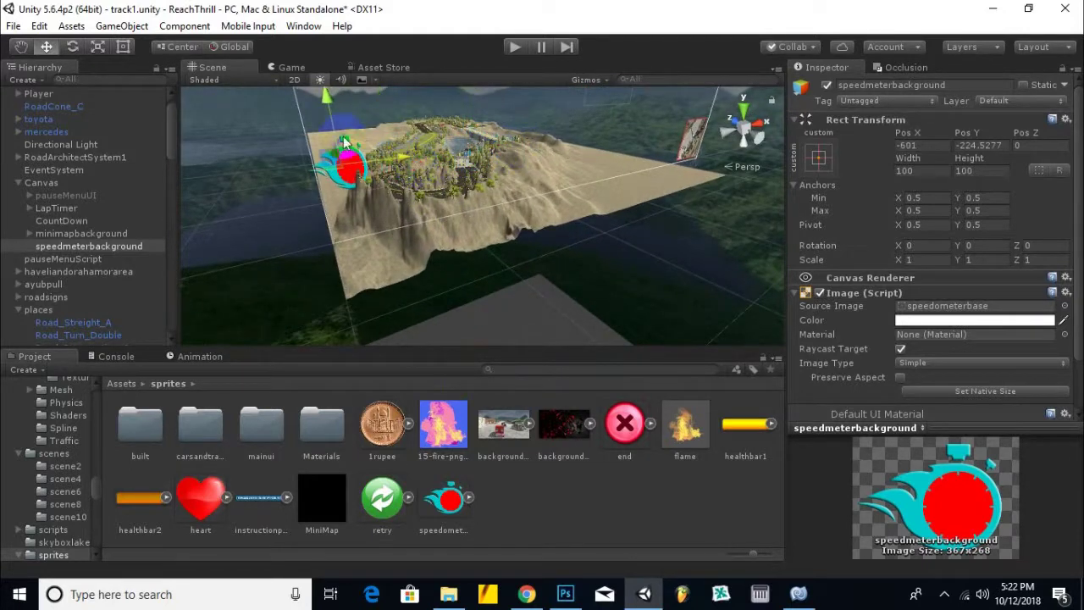
# - Frame speedmeterbackground and nudge it down to Pos X -583.9, Pos Y -304.4
pyautogui.click(388, 224)
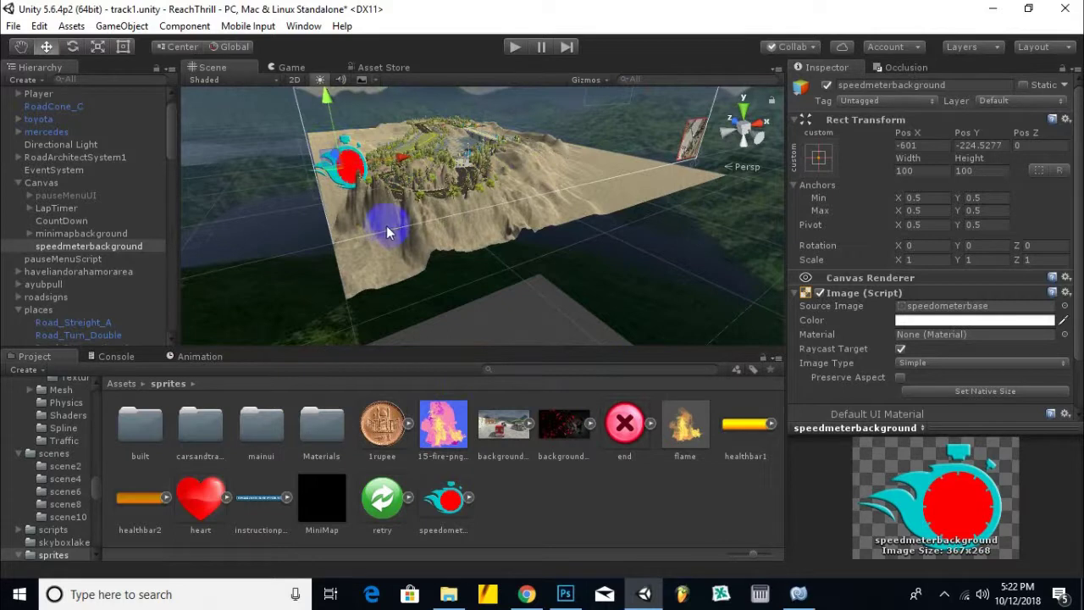
pyautogui.click(293, 280)
pyautogui.scroll(5, 362, 259)
pyautogui.click(202, 153)
pyautogui.scroll(-5, 285, 175)
pyautogui.scroll(3, 51, 140)
pyautogui.press('f')
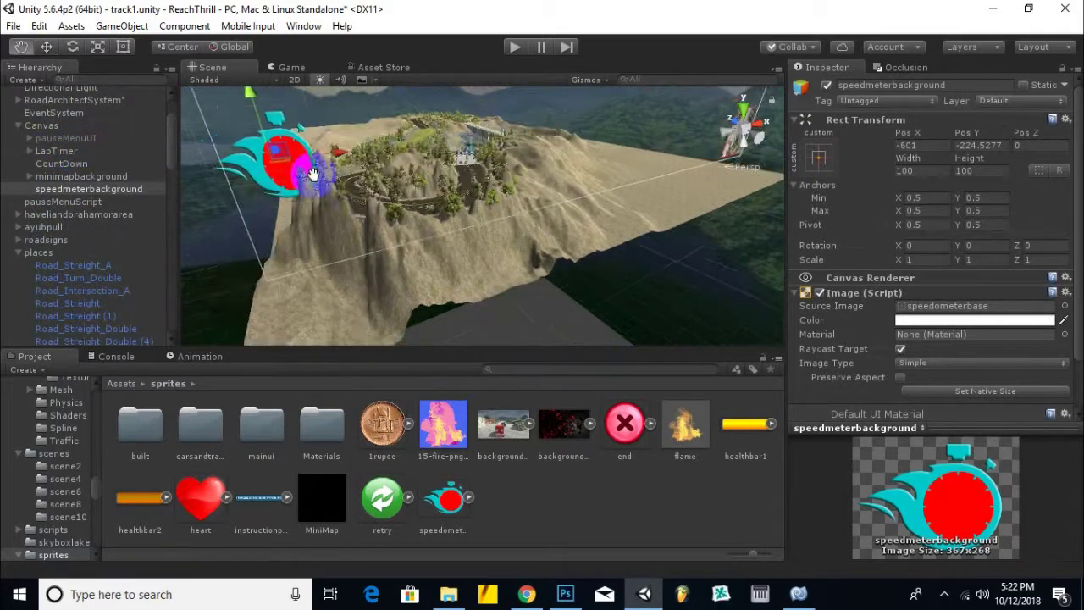
pyautogui.moveTo(315, 138)
pyautogui.mouseDown()
pyautogui.moveTo(331, 178)
pyautogui.moveTo(414, 222)
pyautogui.moveTo(344, 188)
pyautogui.moveTo(412, 242)
pyautogui.moveTo(520, 255)
pyautogui.mouseUp()
pyautogui.click(41, 125)
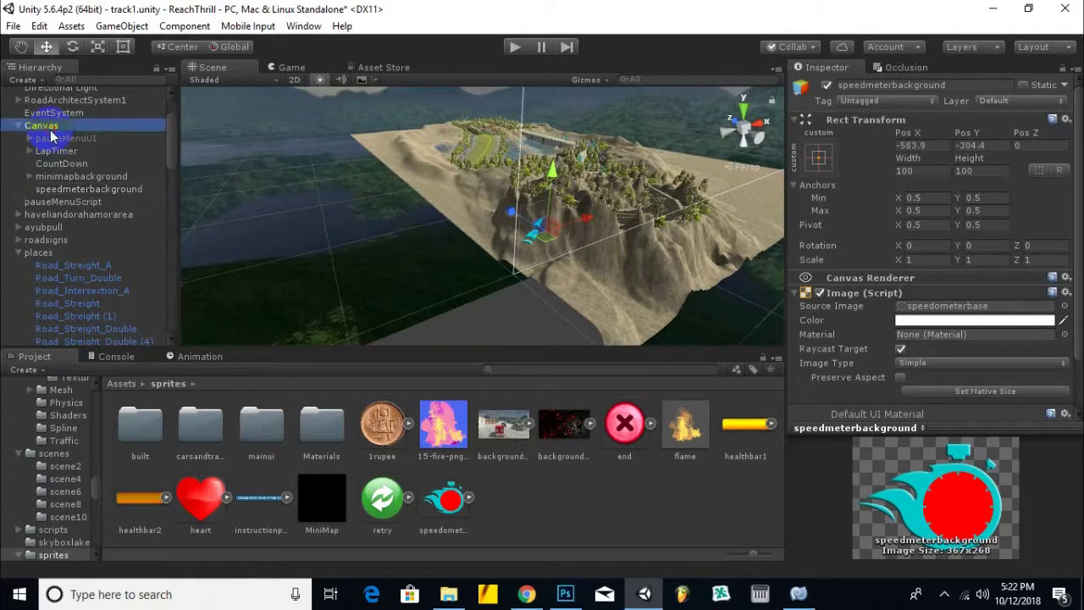
pyautogui.moveTo(534, 224)
pyautogui.keyDown('alt'); pyautogui.mouseDown()
pyautogui.moveTo(545, 239)
pyautogui.moveTo(552, 134)
pyautogui.mouseUp(); pyautogui.keyUp('alt')
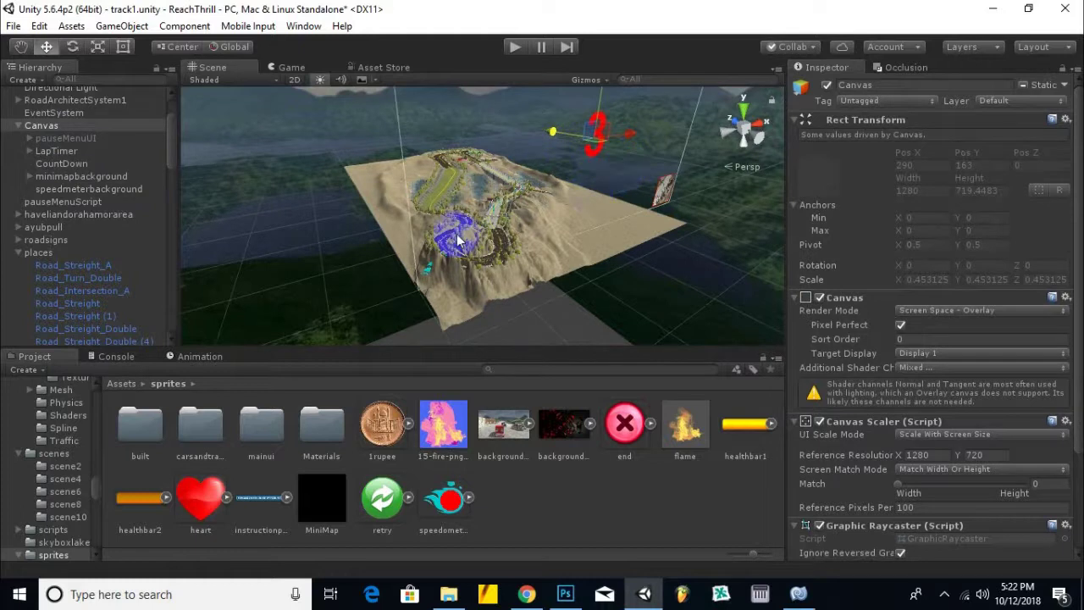
pyautogui.keyDown('alt'); pyautogui.moveTo(412, 285); pyautogui.dragTo(392, 313); pyautogui.keyUp('alt')
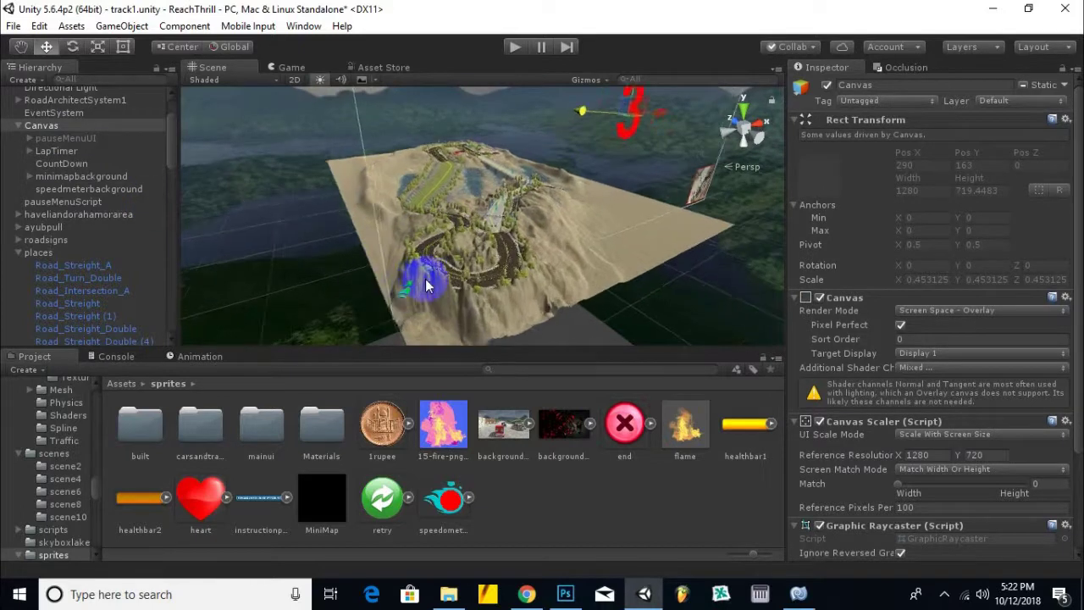
pyautogui.click(391, 310)
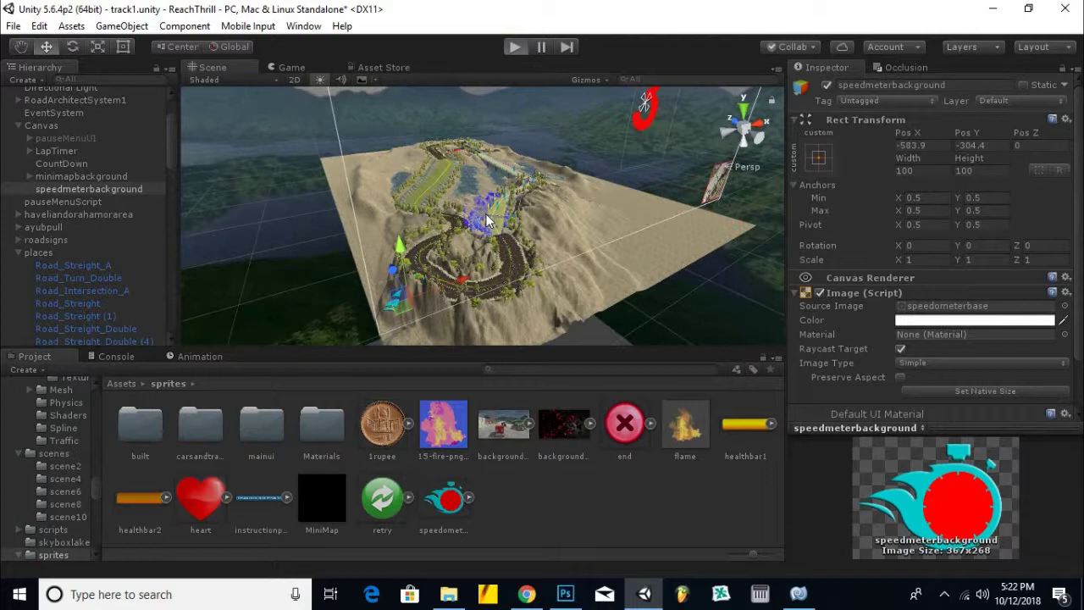
pyautogui.hotkey('ctrl', 'p')
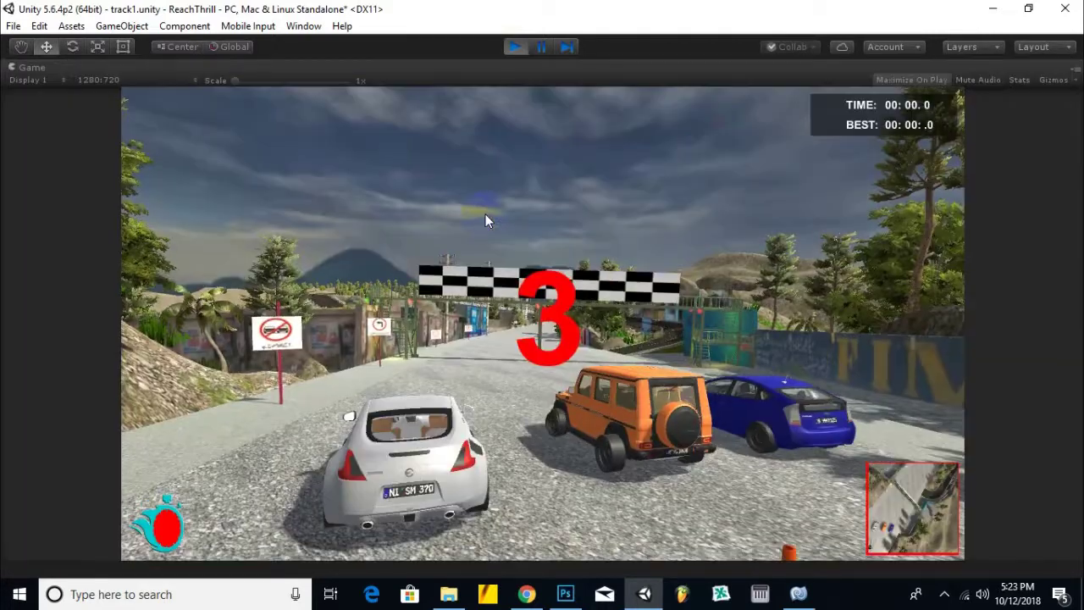
pyautogui.click(725, 51)
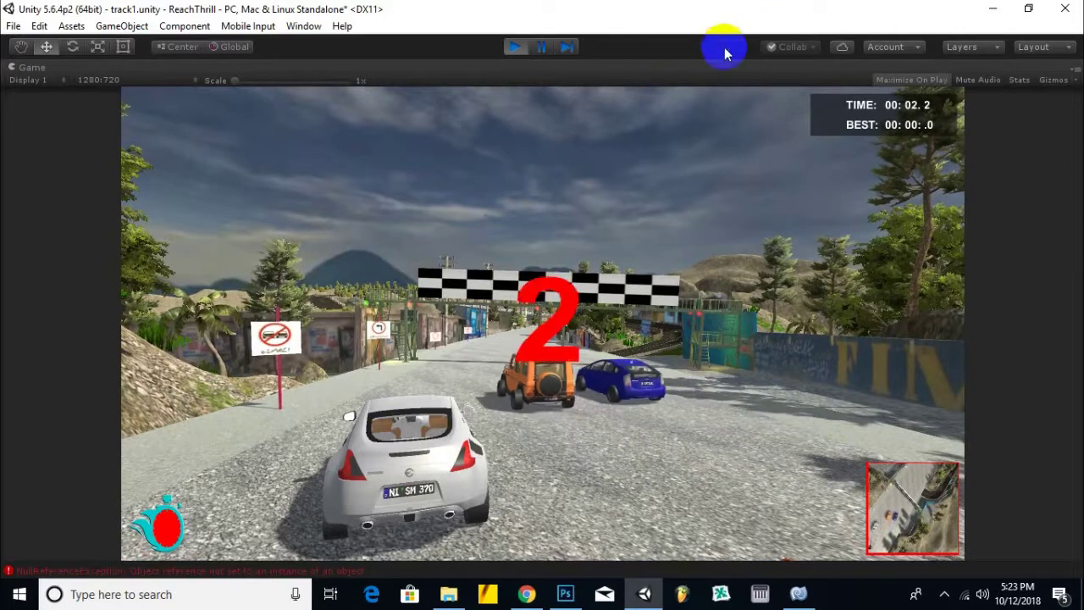
pyautogui.click(515, 49)
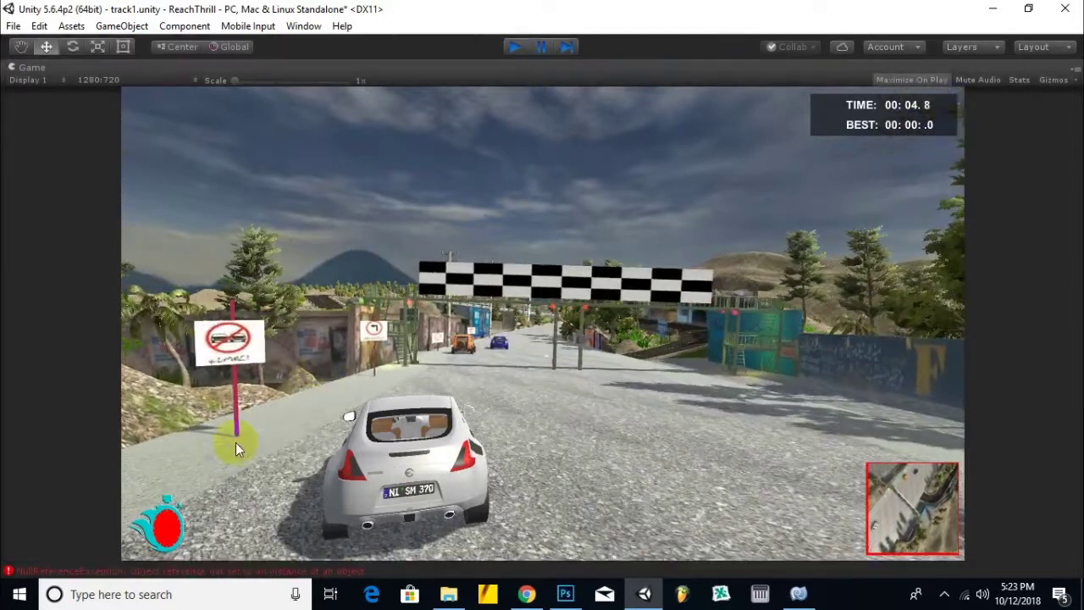
pyautogui.moveTo(366, 326); pyautogui.dragTo(384, 278, button='middle')
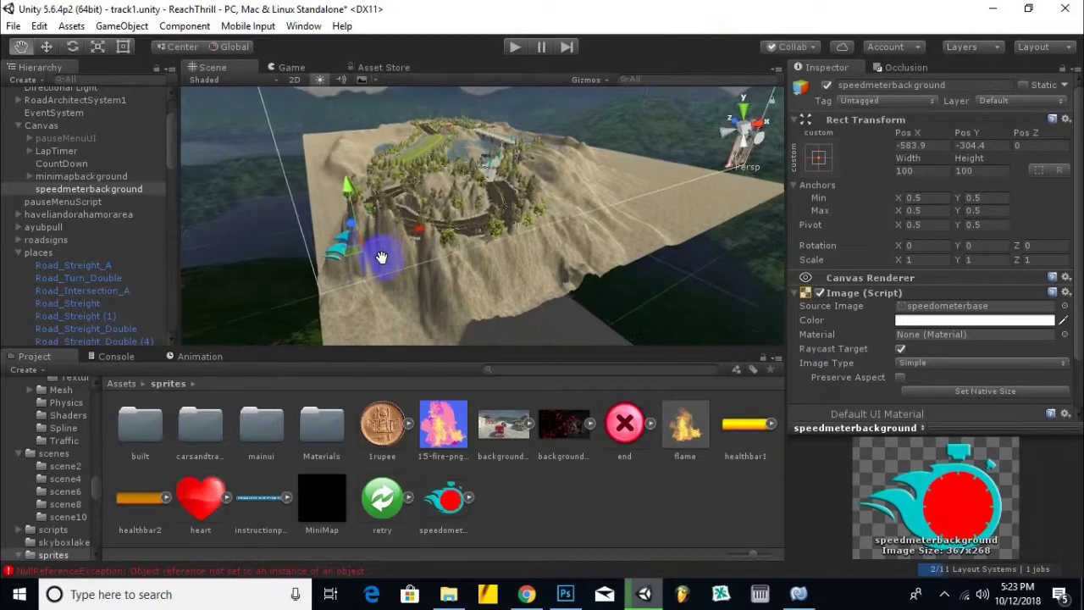
# - Apply the bottom-left anchor preset (anchors 0,0) to the speedometer image
pyautogui.moveTo(384, 278); pyautogui.dragTo(378, 254, button='middle')
pyautogui.keyDown('alt'); pyautogui.moveTo(399, 261); pyautogui.dragTo(491, 286); pyautogui.keyUp('alt')
pyautogui.click(819, 158)
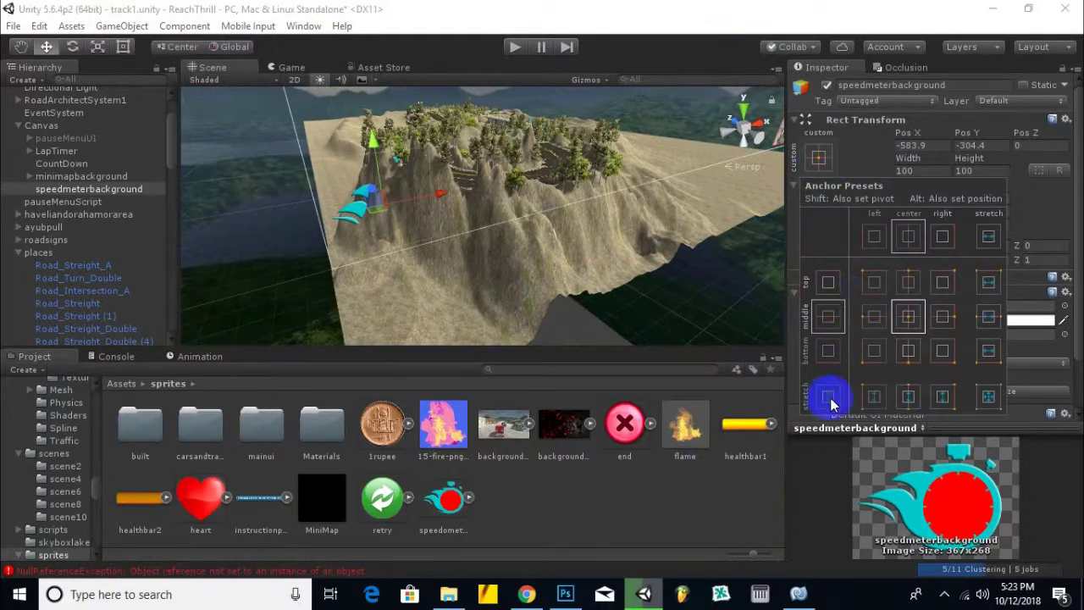
pyautogui.click(876, 361)
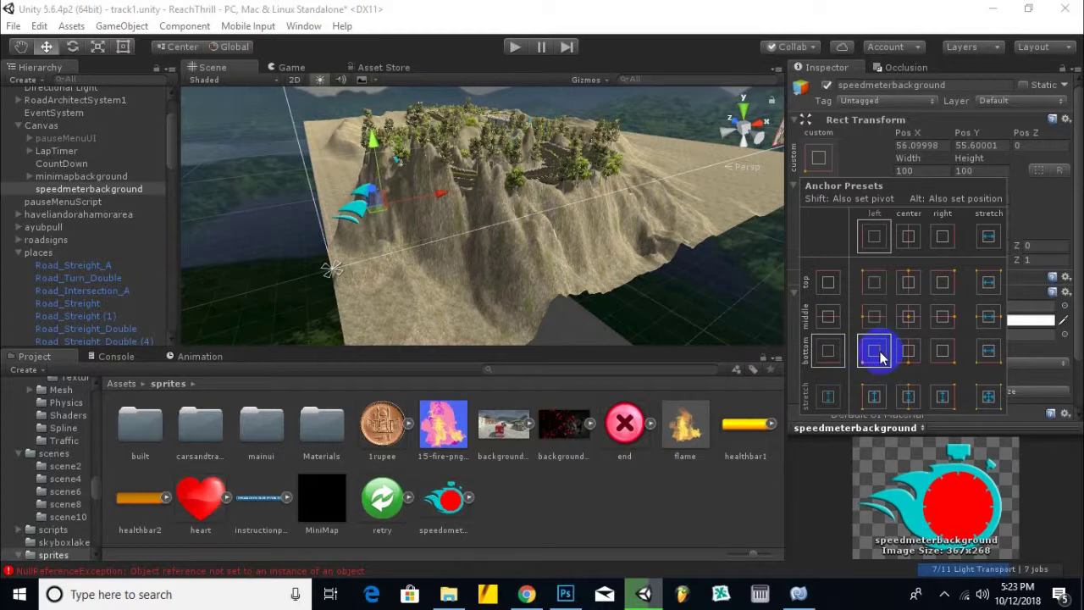
pyautogui.click(925, 172)
pyautogui.doubleClick(901, 172)
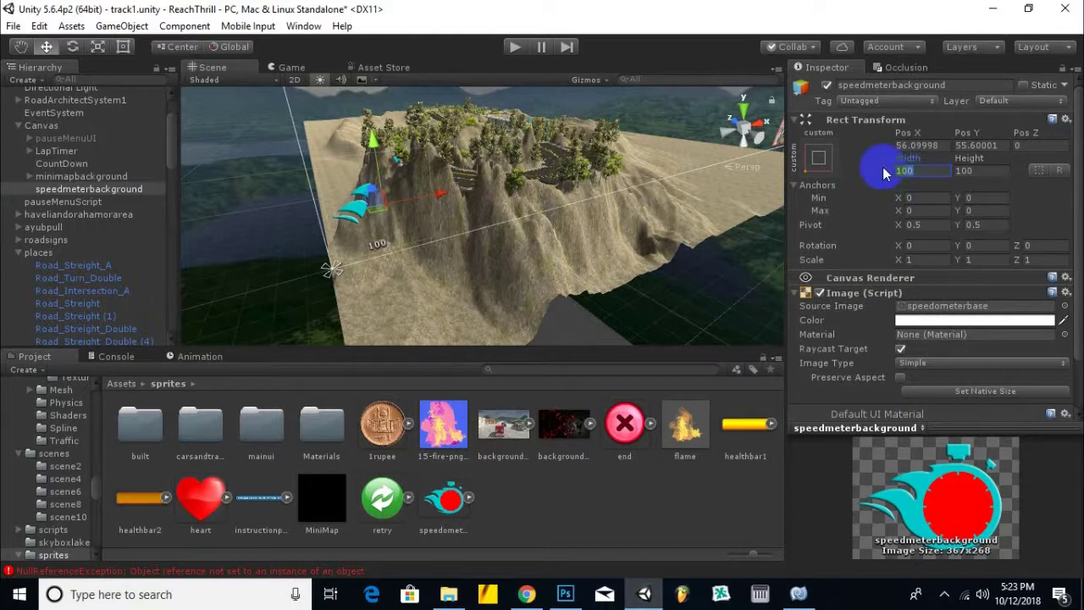
# - Resize the speedometer image to 200 × 180 and move it to Pos X 100, Pos Y 98.3
pyautogui.write('200')
pyautogui.click(950, 172)
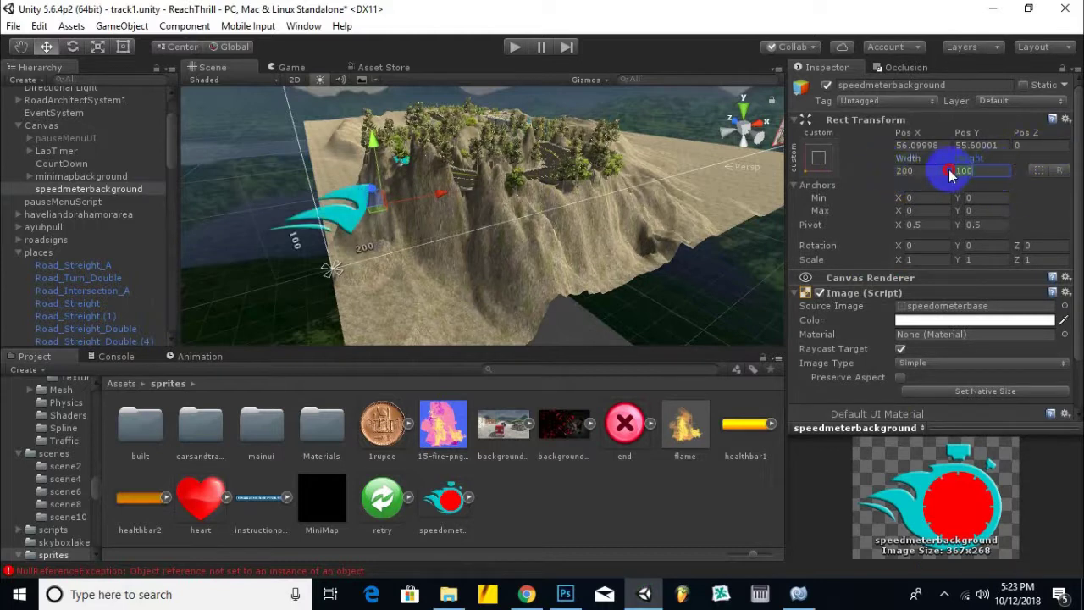
pyautogui.write('1')
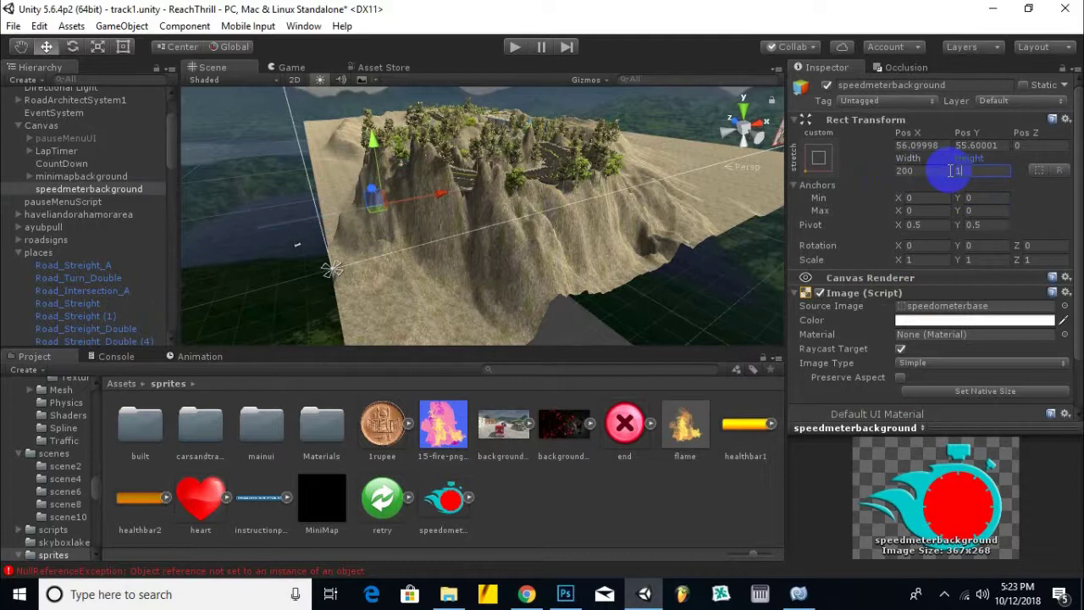
pyautogui.write('80')
pyautogui.moveTo(383, 148); pyautogui.dragTo(486, 180)
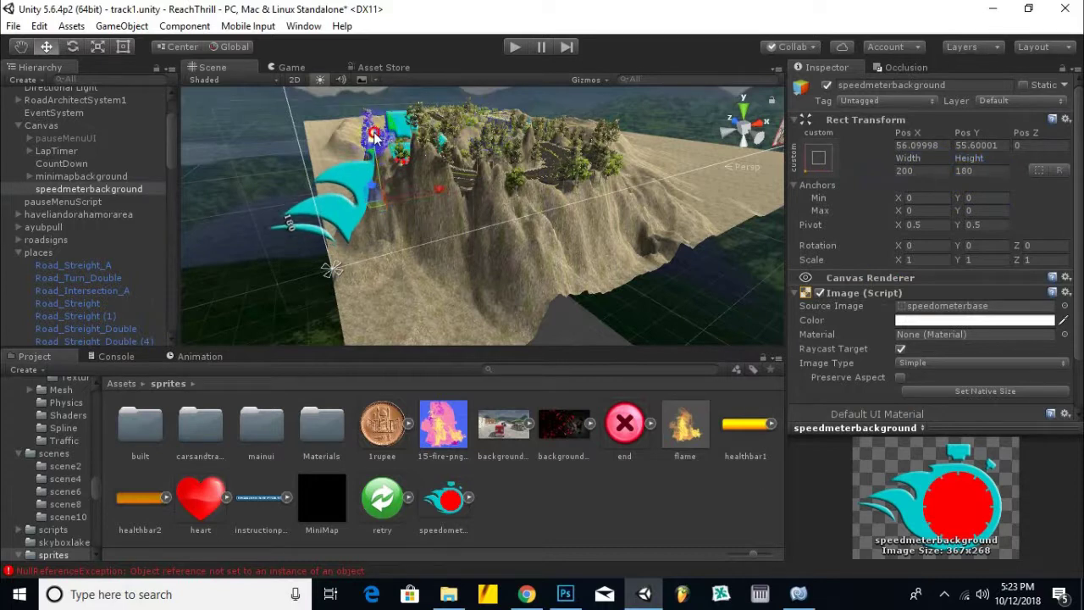
pyautogui.moveTo(485, 181); pyautogui.dragTo(419, 95)
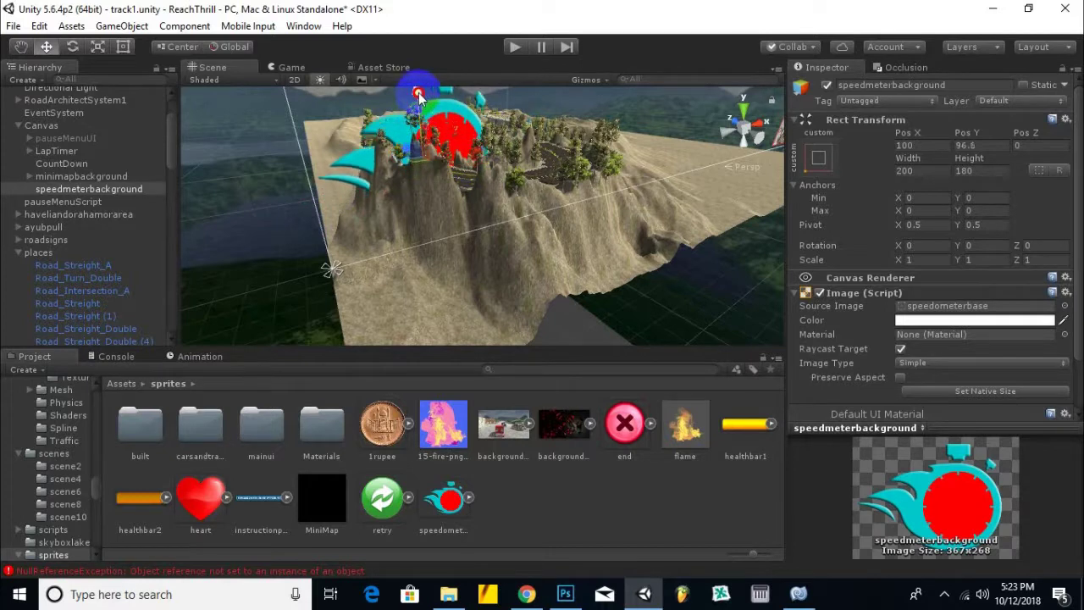
pyautogui.scroll(-2, 394, 169)
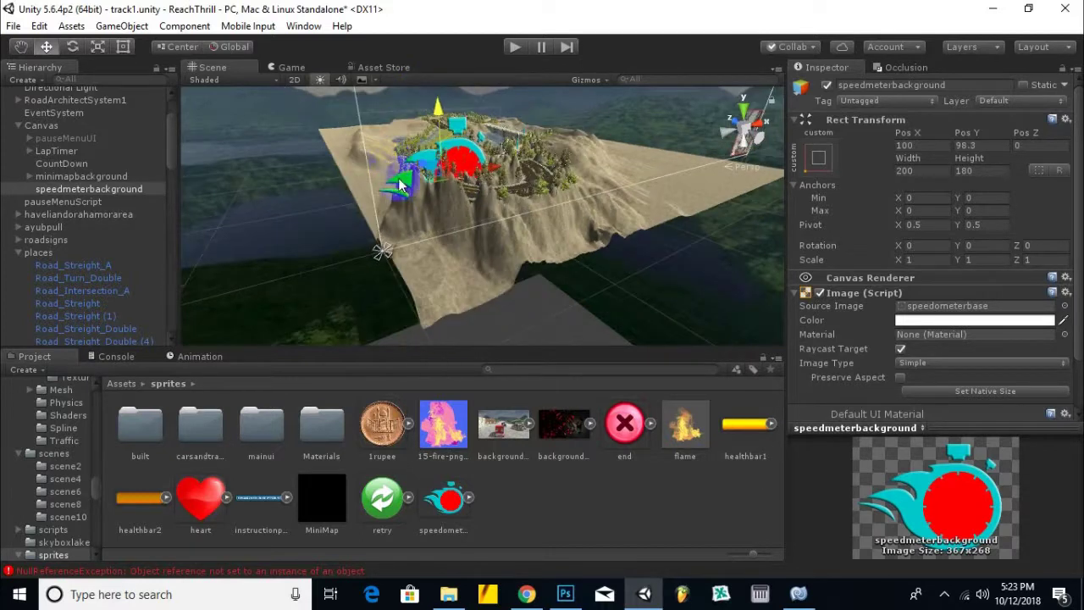
pyautogui.keyDown('alt'); pyautogui.moveTo(399, 178); pyautogui.dragTo(239, 207); pyautogui.keyUp('alt')
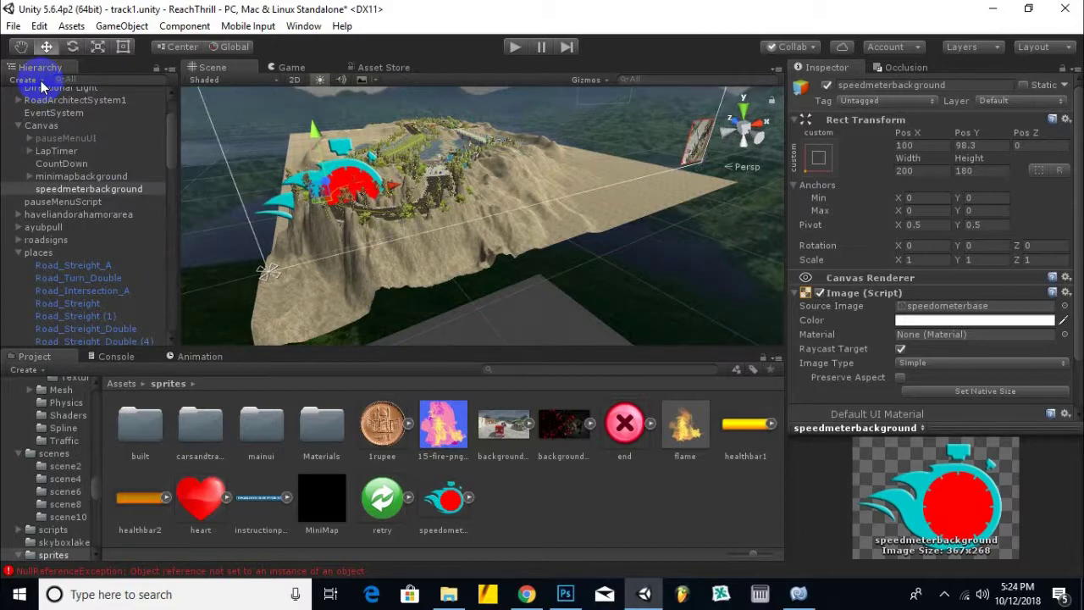
# - Rename the new Text object to speedMeter
pyautogui.click(39, 81)
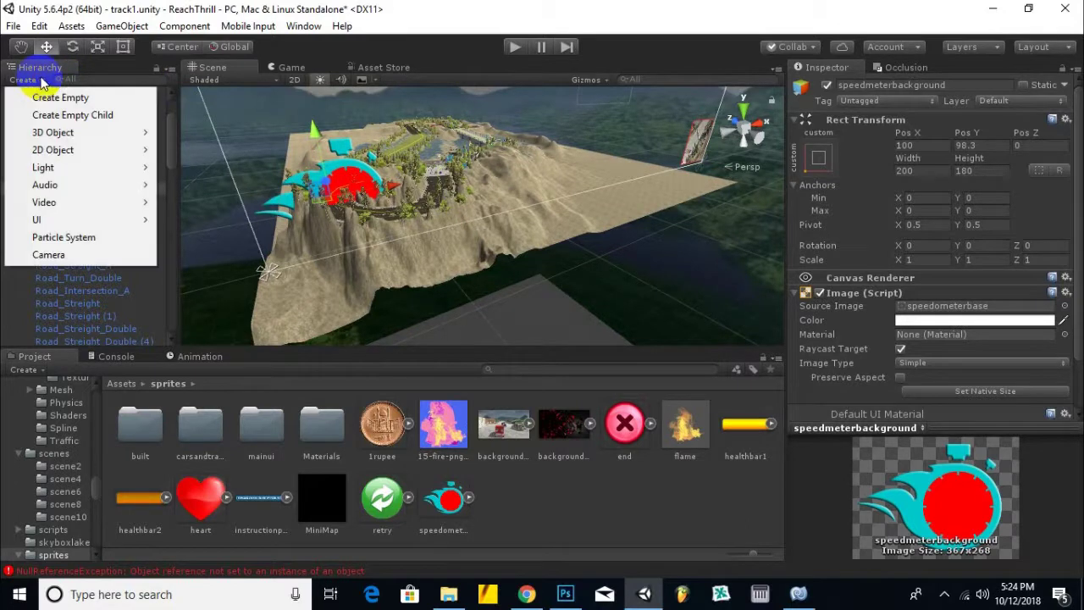
pyautogui.moveTo(136, 224)
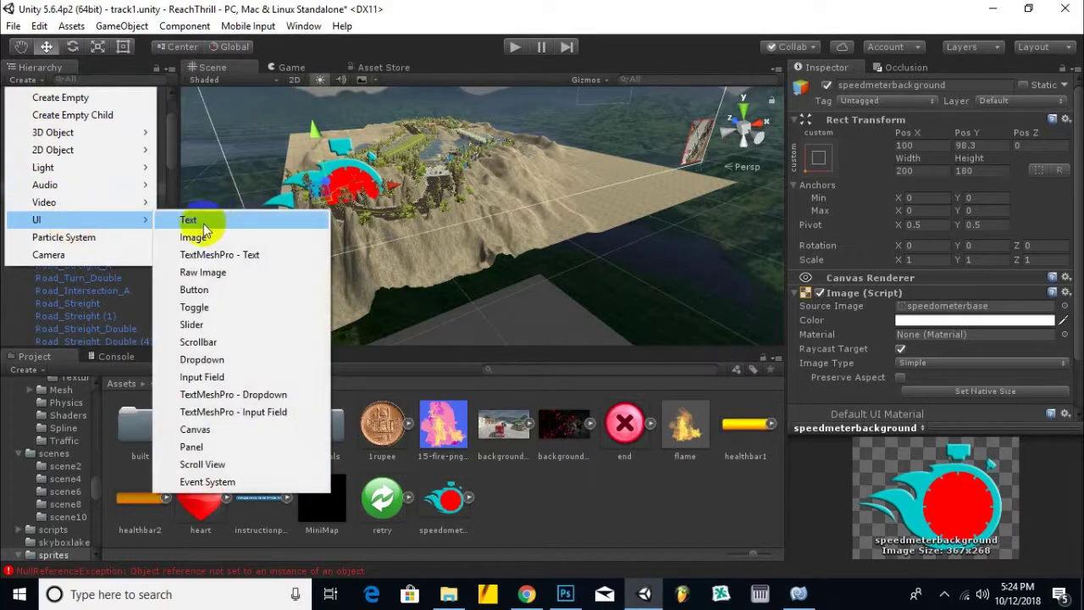
pyautogui.press('Escape')
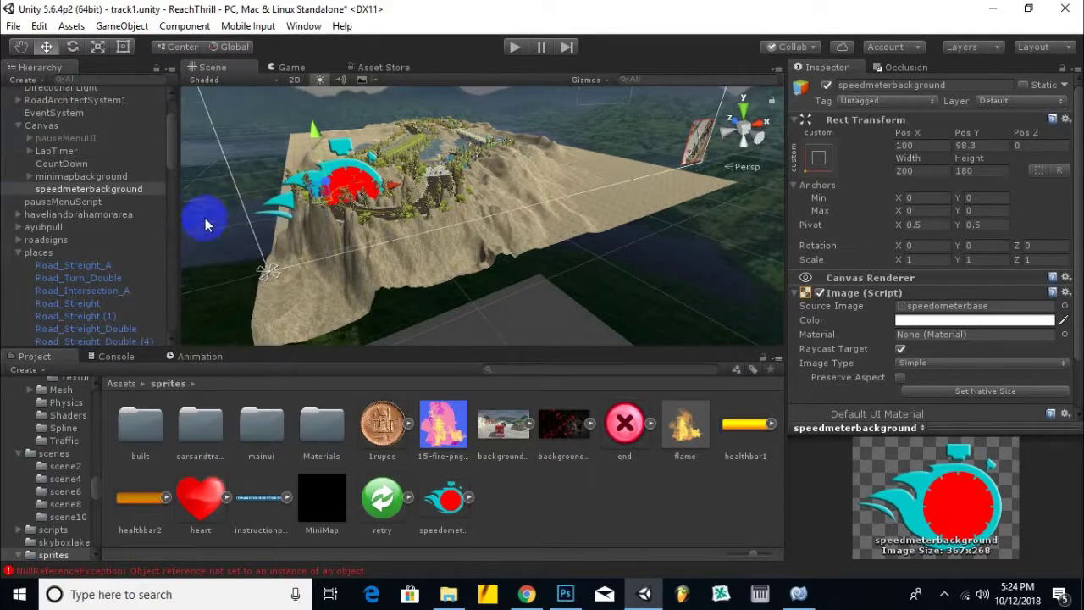
pyautogui.rightClick(54, 205)
pyautogui.click(96, 253)
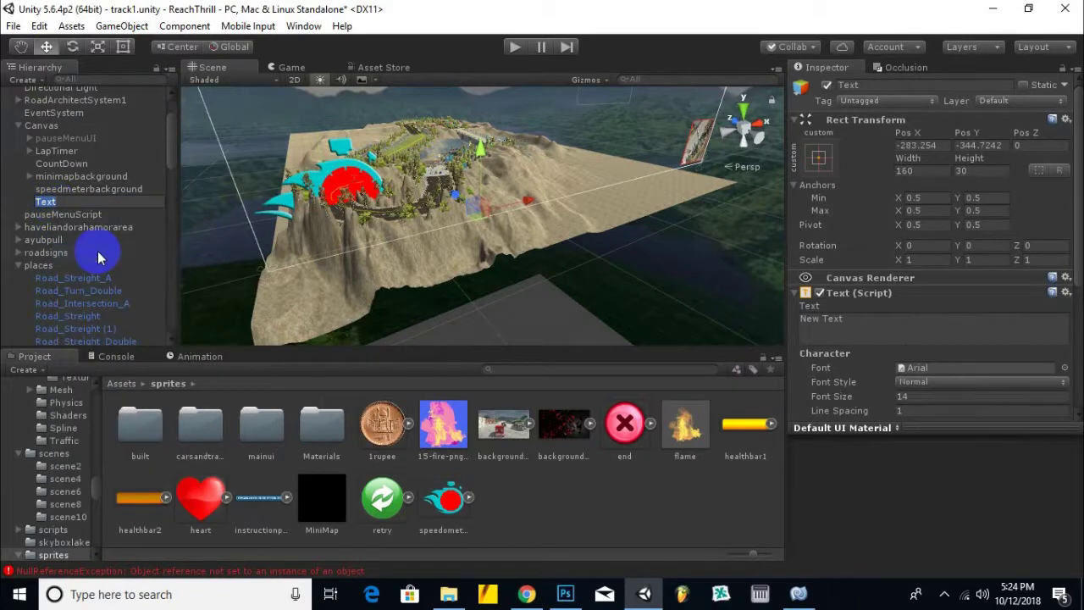
pyautogui.write('speen')
pyautogui.write('dMeter')
pyautogui.press('Return')
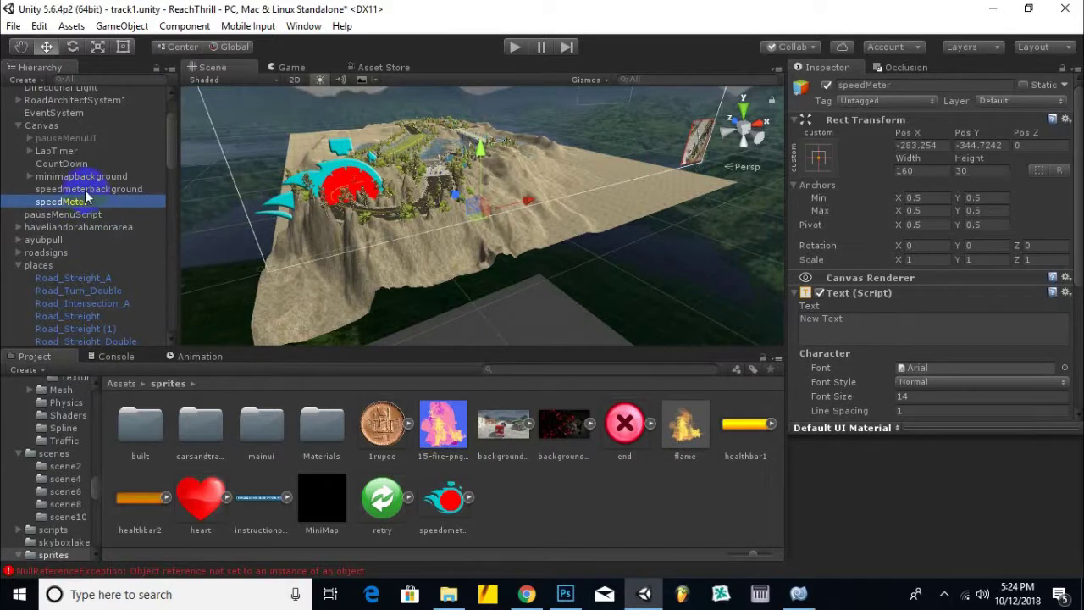
# - Drag the speedMeter text onto the speedometer dial, viewing it from lower down
pyautogui.moveTo(532, 206); pyautogui.dragTo(350, 137)
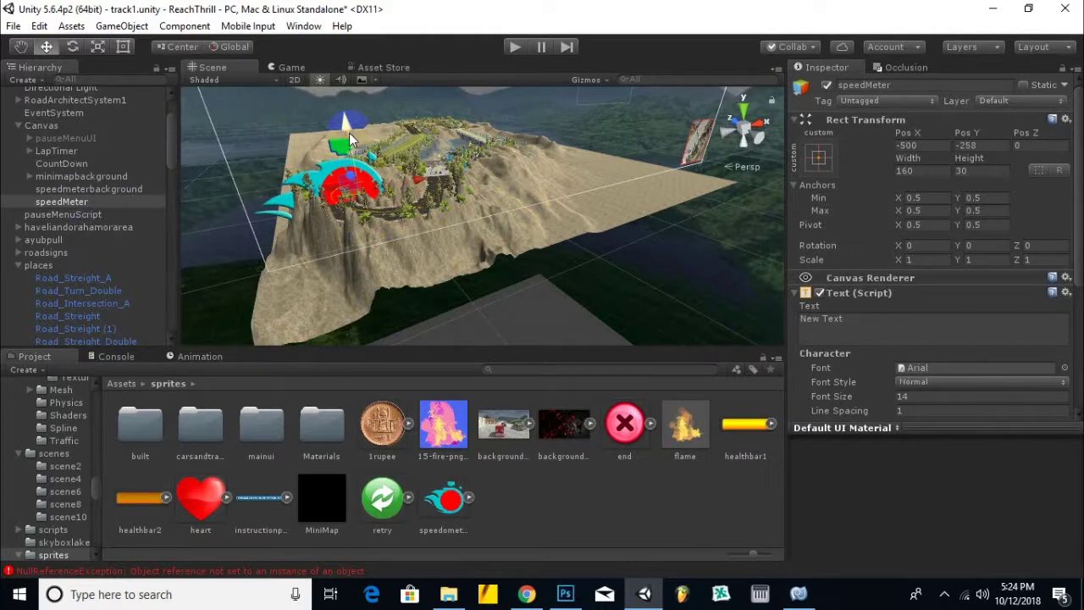
pyautogui.scroll(3, 350, 137)
pyautogui.moveTo(309, 195)
pyautogui.keyDown('alt'); pyautogui.mouseDown()
pyautogui.moveTo(325, 103)
pyautogui.moveTo(398, 169)
pyautogui.mouseUp(); pyautogui.keyUp('alt')
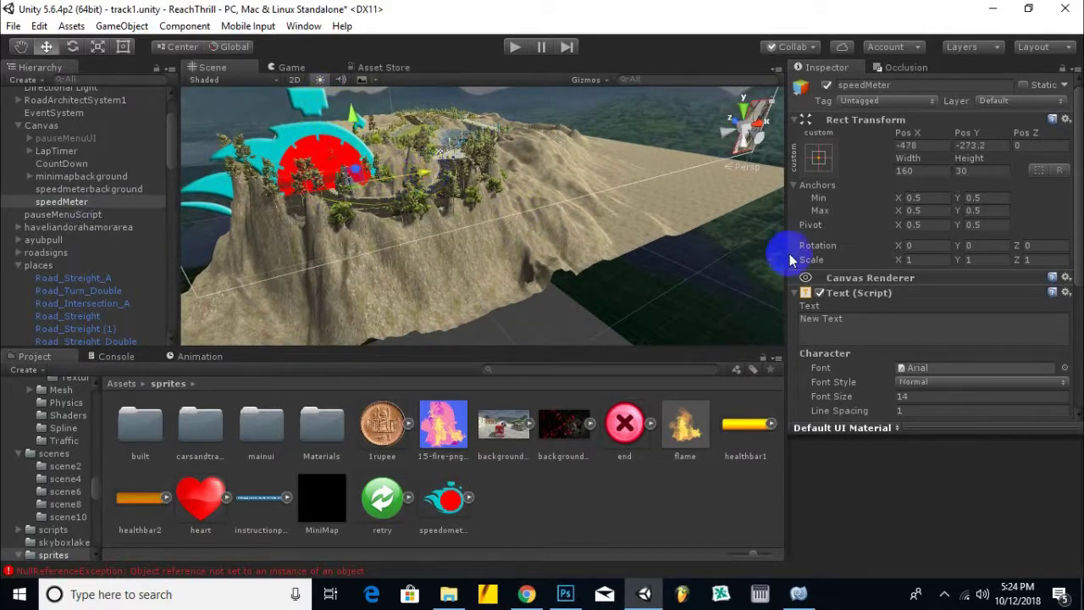
pyautogui.click(875, 330)
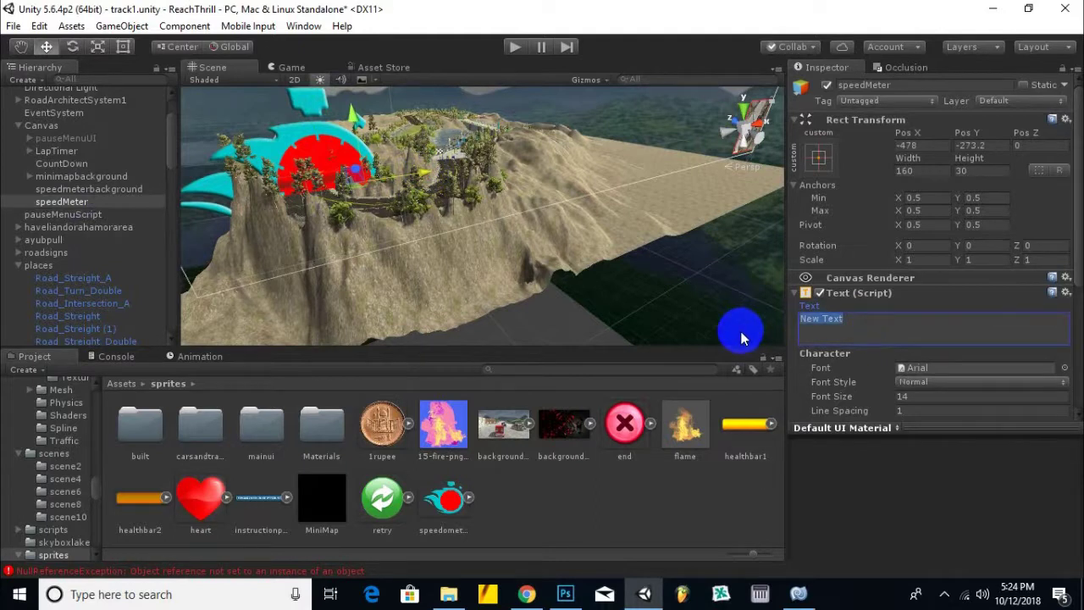
# - Set the speedMeter text to 0 with Best Fit, white colour, Bold style and font size 36
pyautogui.write('0')
pyautogui.scroll(-3, 954, 335)
pyautogui.click(943, 371)
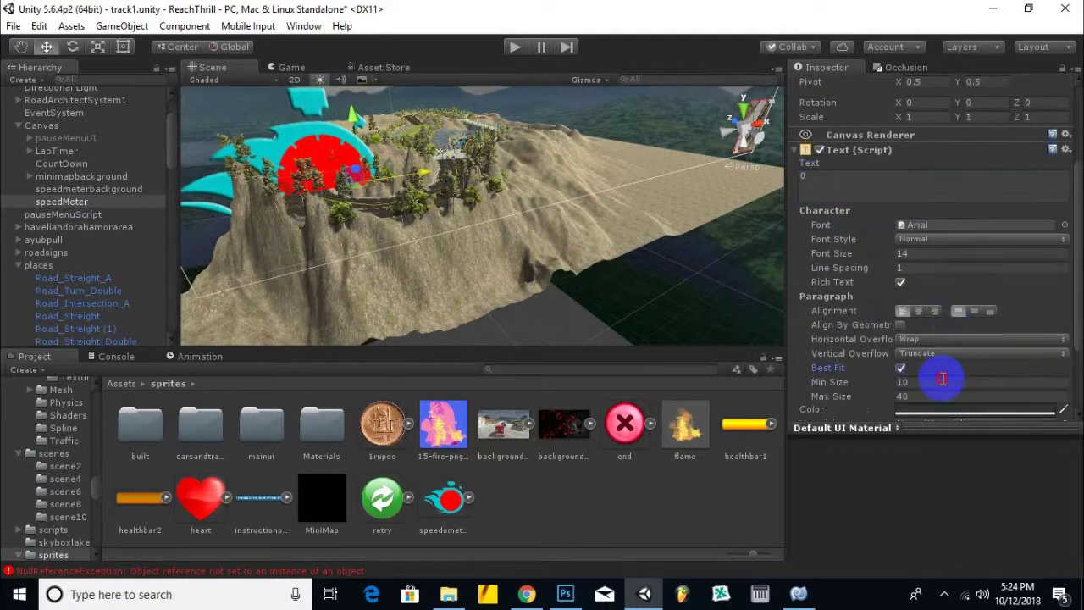
pyautogui.click(941, 416)
pyautogui.click(703, 351)
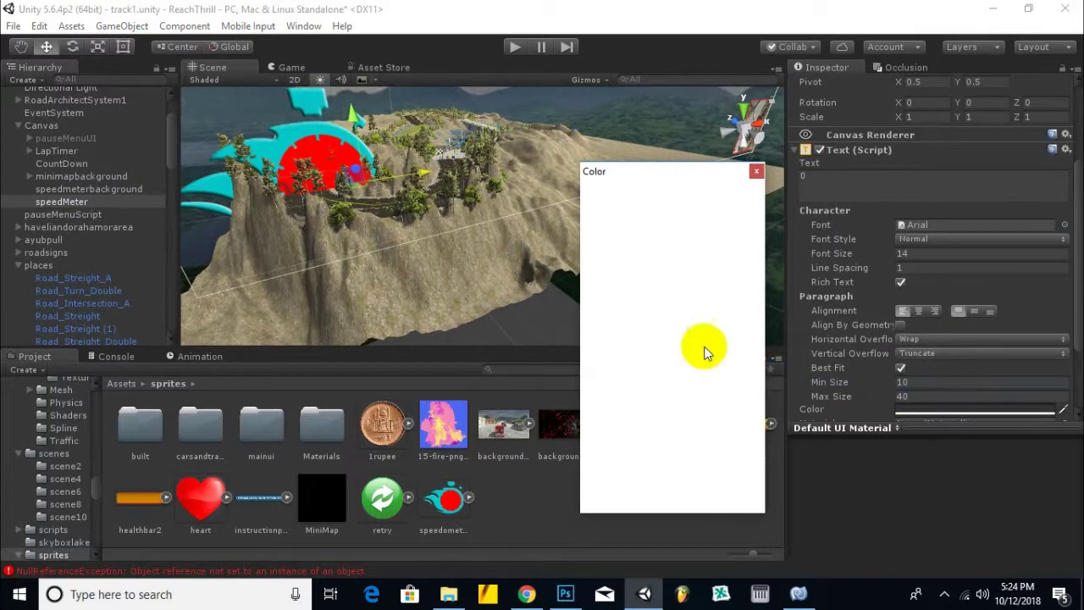
pyautogui.click(926, 411)
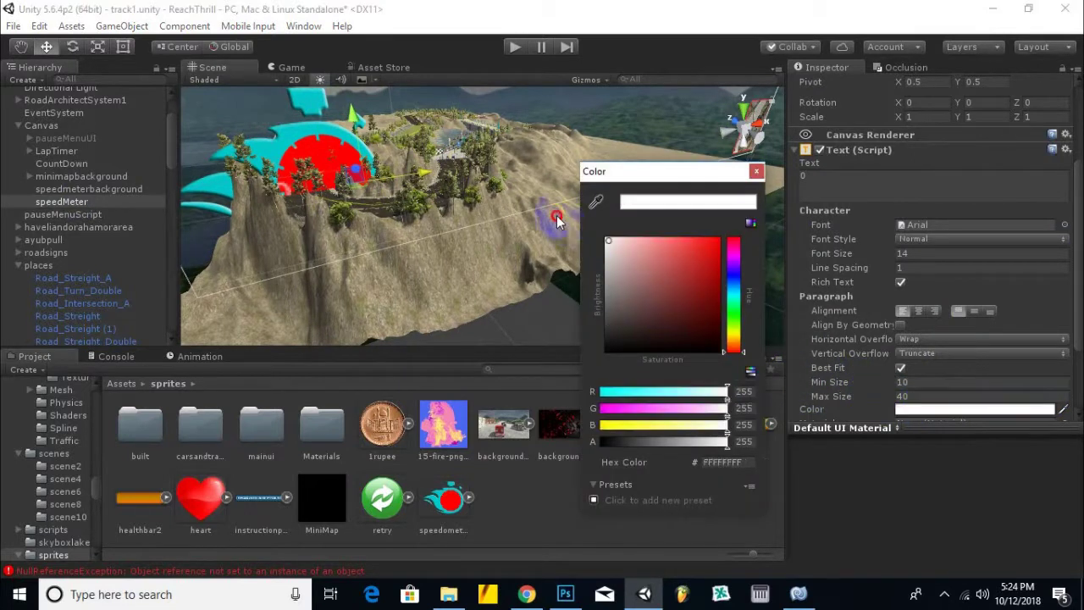
pyautogui.click(939, 239)
pyautogui.click(923, 259)
pyautogui.click(922, 256)
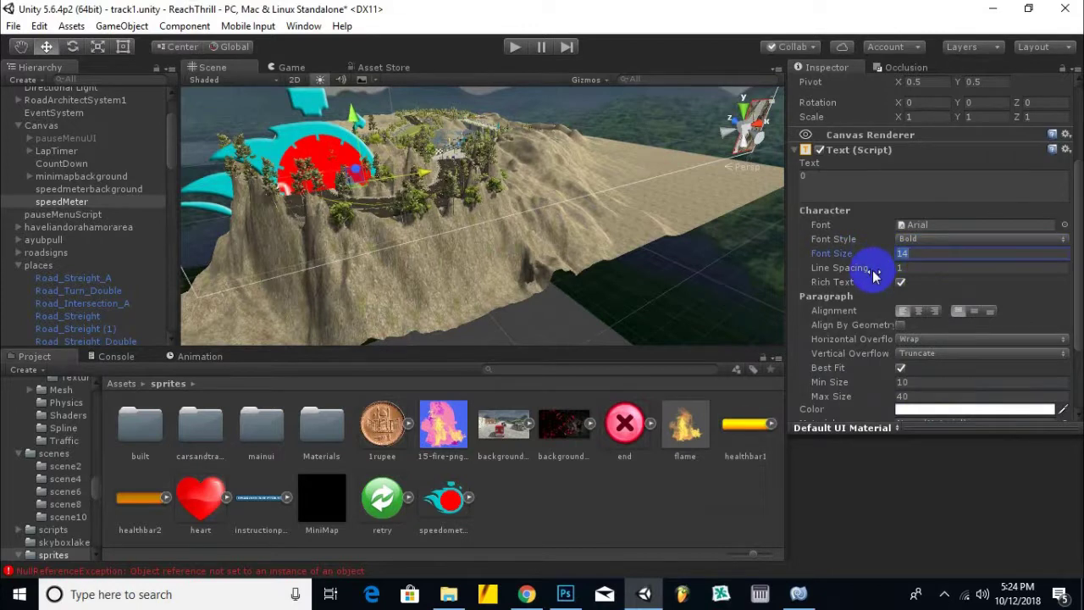
pyautogui.write('24')
pyautogui.click(354, 106)
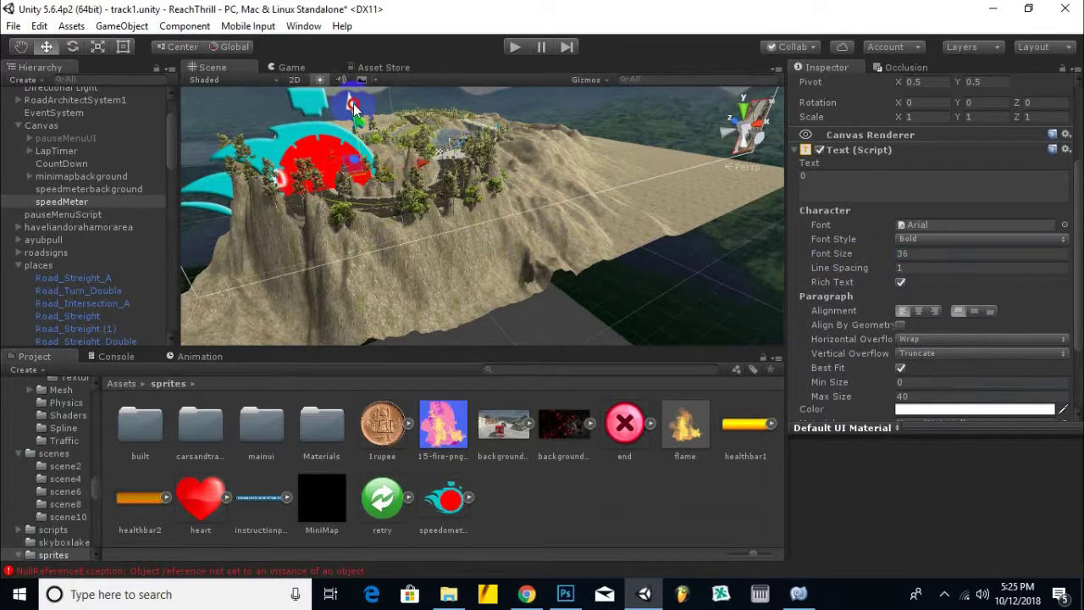
# - Drag the 0 readout onto the red dial, then orbit and zoom to inspect it
pyautogui.moveTo(355, 106)
pyautogui.mouseDown()
pyautogui.moveTo(472, 169)
pyautogui.moveTo(451, 177)
pyautogui.moveTo(392, 123)
pyautogui.mouseUp()
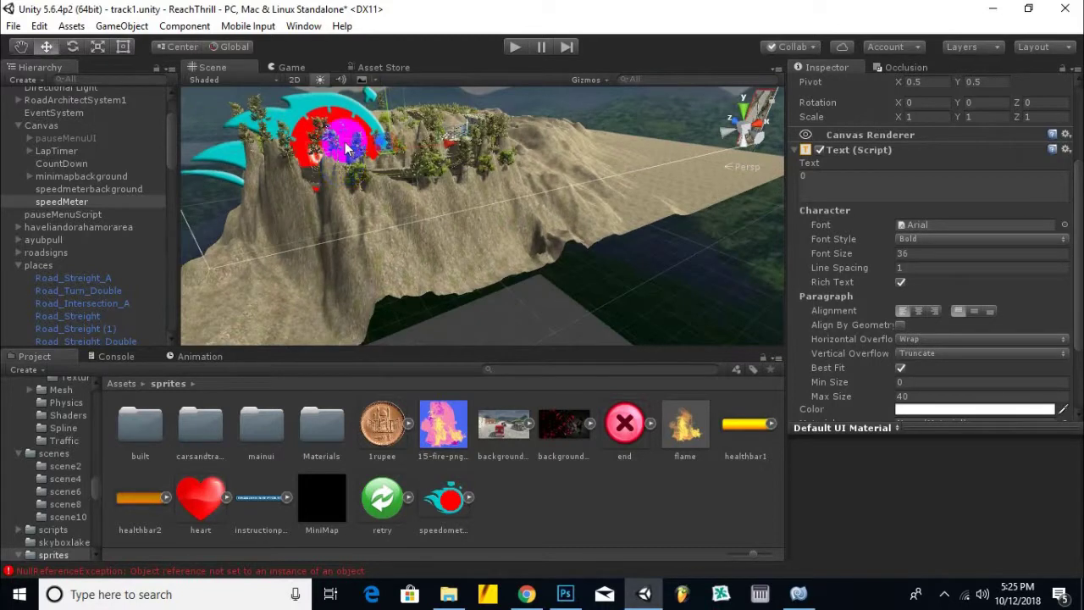
pyautogui.moveTo(436, 205)
pyautogui.mouseDown(button='middle')
pyautogui.moveTo(412, 215)
pyautogui.moveTo(517, 263)
pyautogui.mouseUp(button='middle')
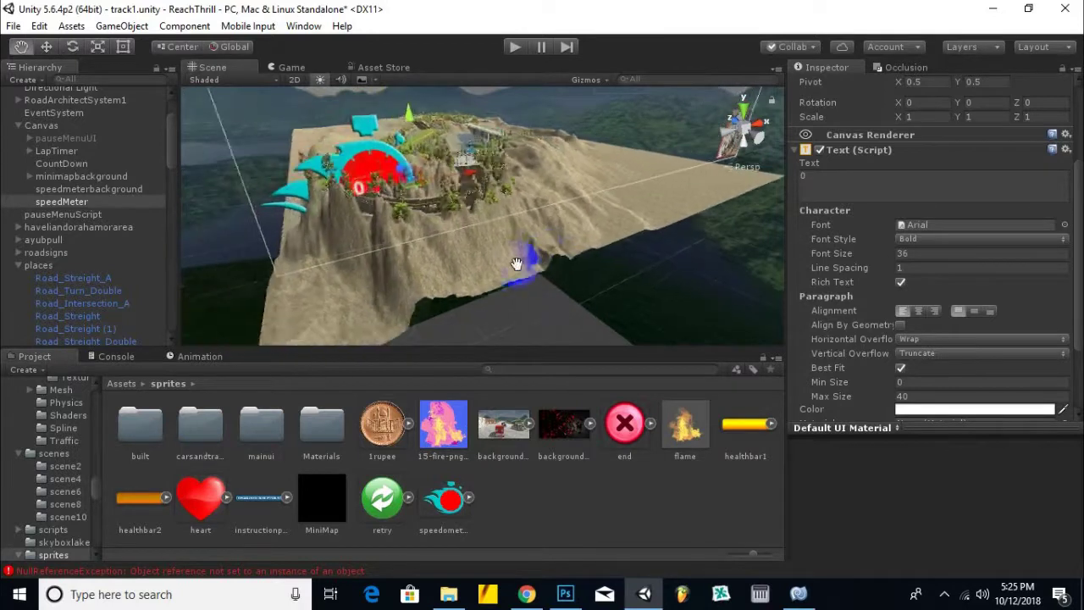
pyautogui.keyDown('alt'); pyautogui.moveTo(516, 264); pyautogui.dragTo(384, 235); pyautogui.keyUp('alt')
pyautogui.scroll(3, 383, 235)
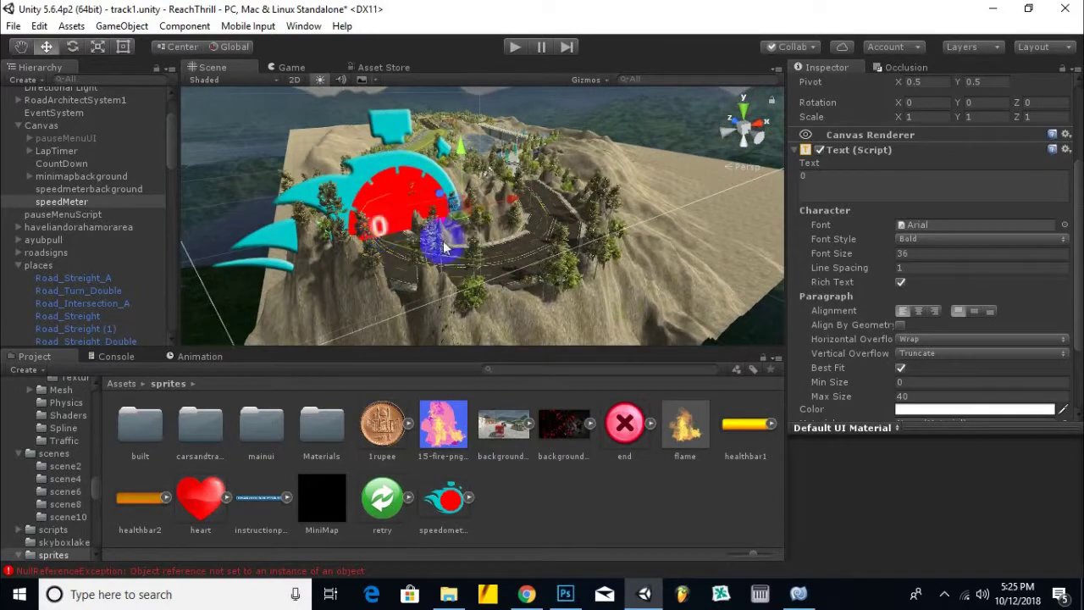
pyautogui.keyDown('alt'); pyautogui.moveTo(387, 310); pyautogui.dragTo(370, 283); pyautogui.keyUp('alt')
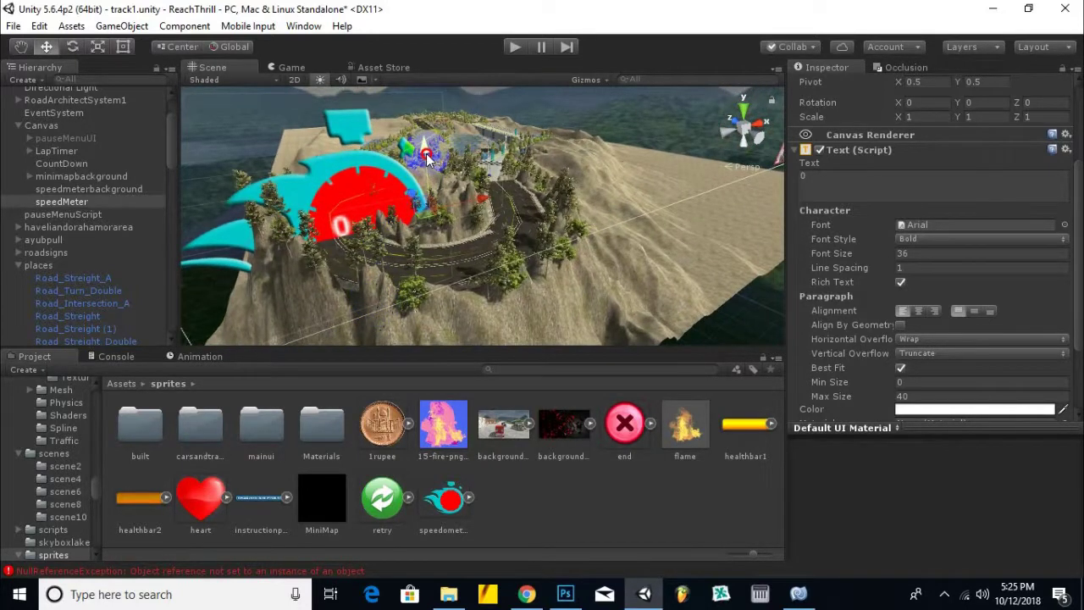
pyautogui.scroll(-3, 447, 256)
pyautogui.scroll(-3, 445, 261)
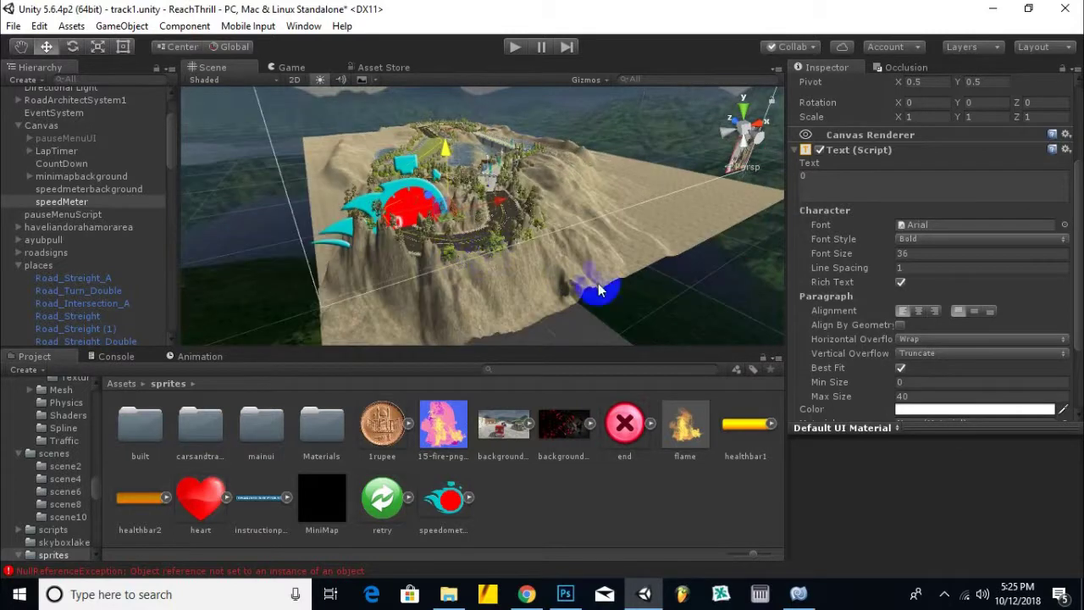
pyautogui.keyDown('alt'); pyautogui.moveTo(571, 302); pyautogui.dragTo(474, 288); pyautogui.keyUp('alt')
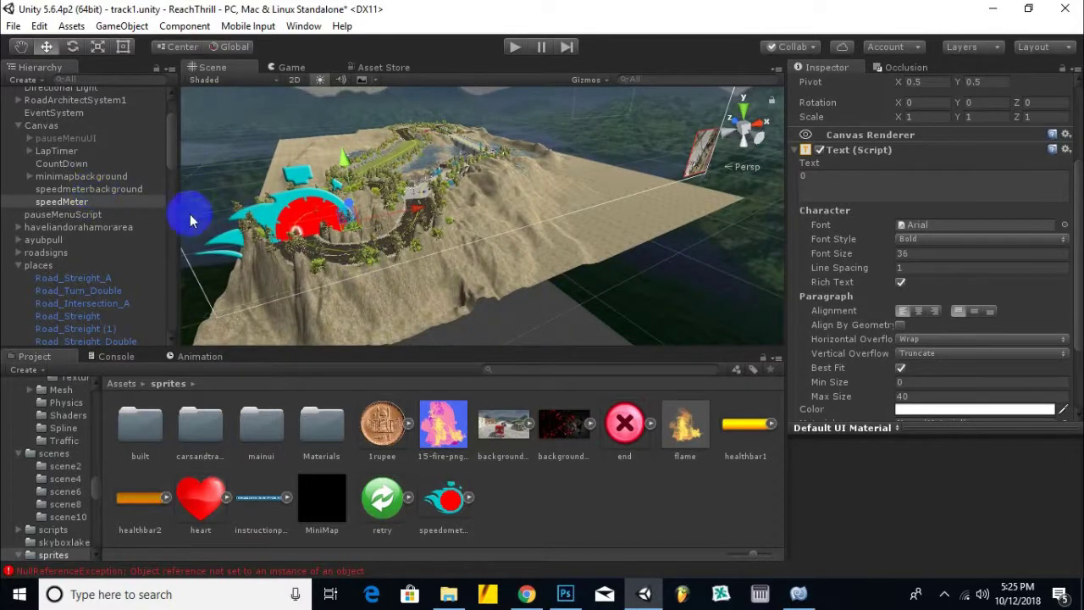
pyautogui.scroll(3, 21, 169)
# - Select the Player car and scroll its Inspector down to the Car Controller
pyautogui.click(34, 108)
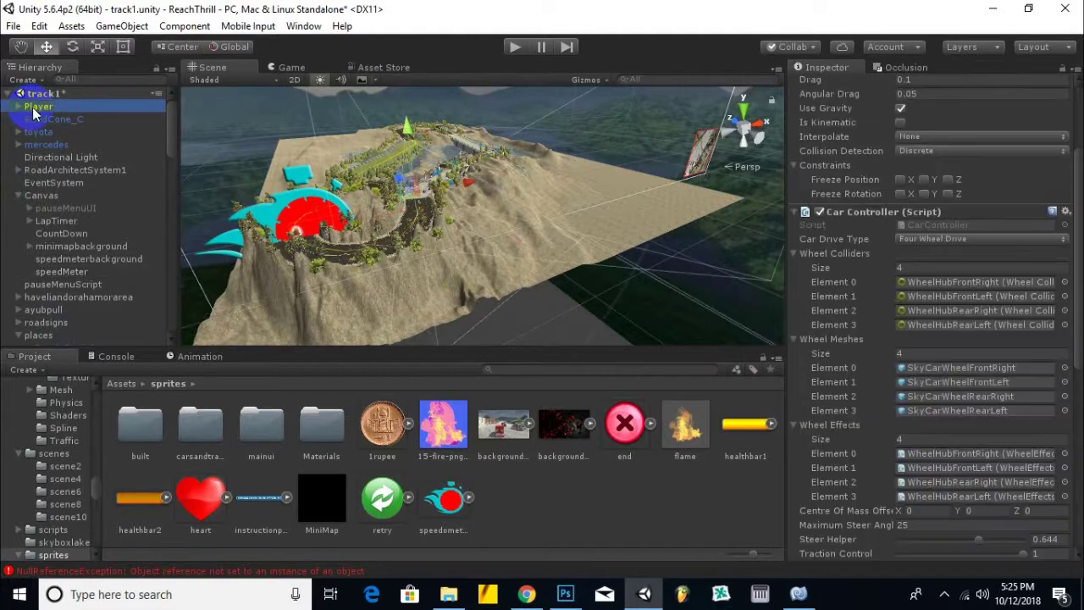
pyautogui.click(872, 305)
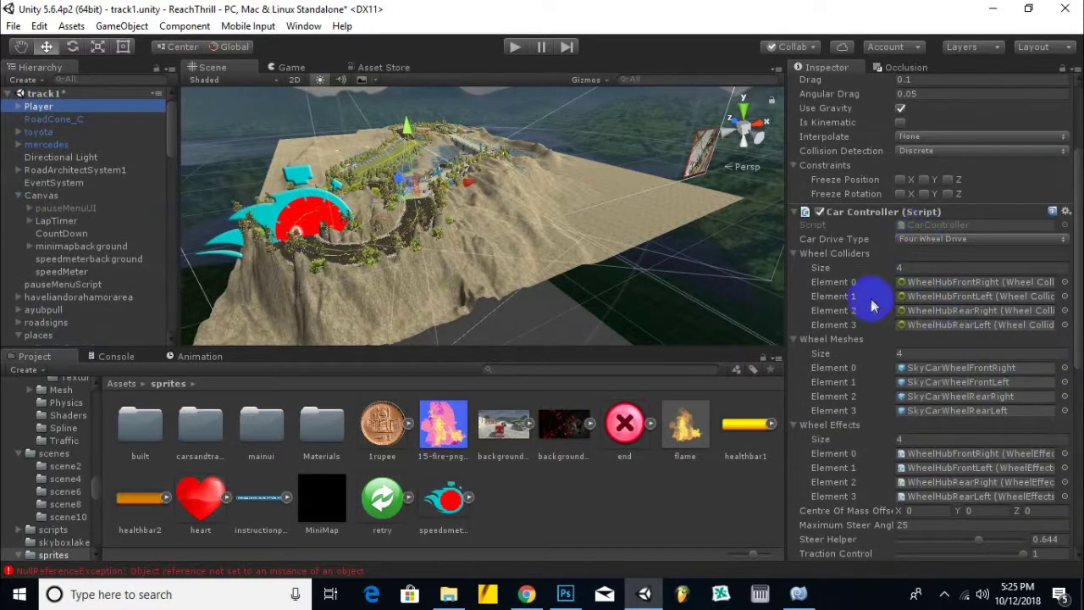
pyautogui.scroll(-3, 872, 305)
pyautogui.scroll(-3, 873, 305)
pyautogui.scroll(-3, 872, 309)
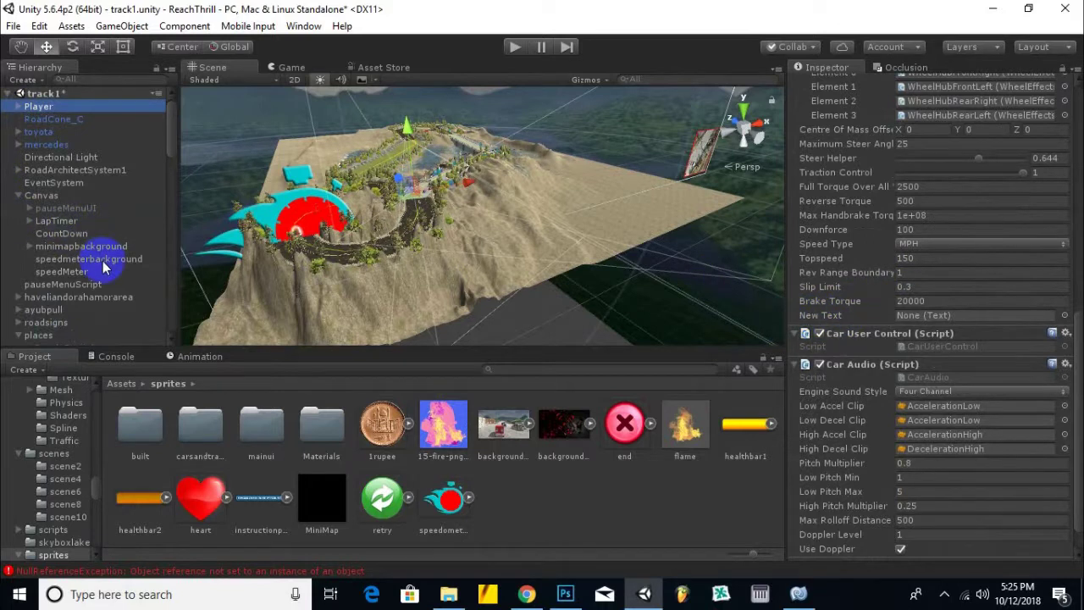
pyautogui.scroll(-3, 102, 263)
pyautogui.scroll(-3, 100, 261)
pyautogui.scroll(-5, 101, 262)
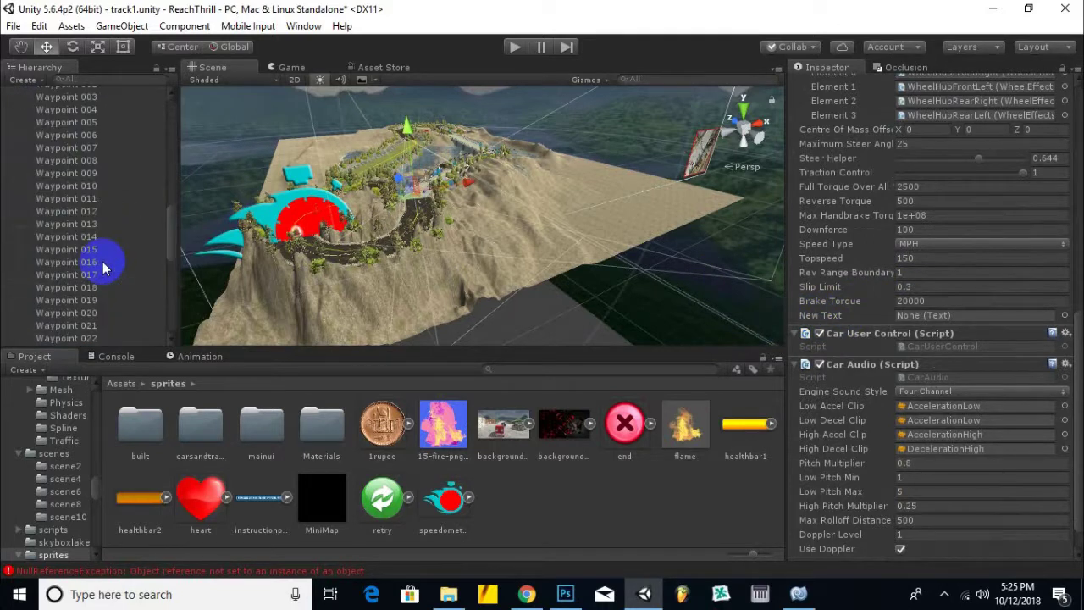
pyautogui.scroll(5, 104, 266)
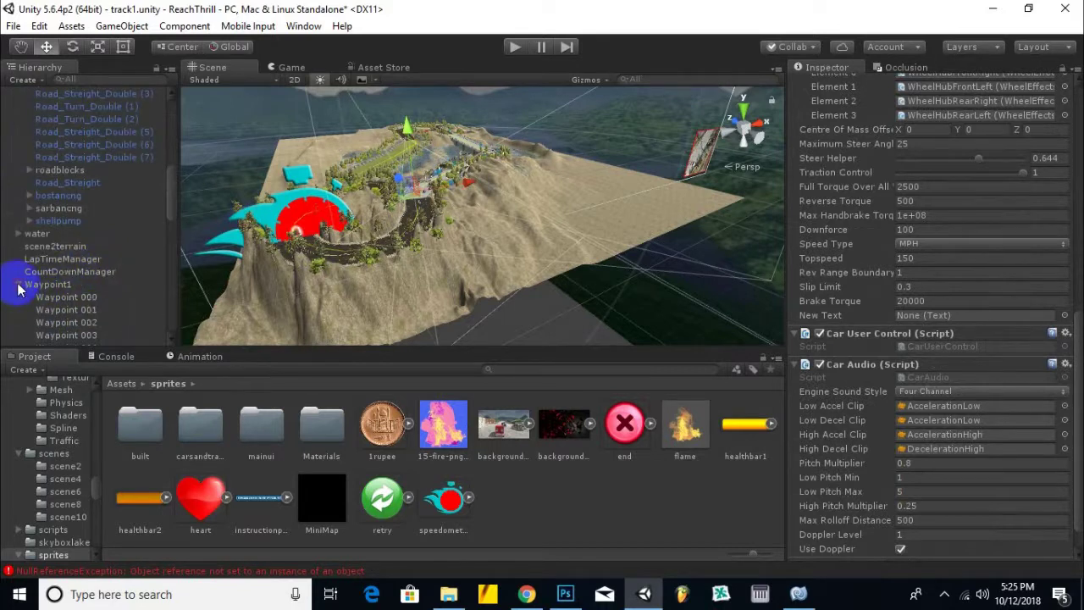
# - Assign speedMeter to the Car Controller's New Text slot and start Play mode
pyautogui.click(18, 284)
pyautogui.scroll(-4, 78, 290)
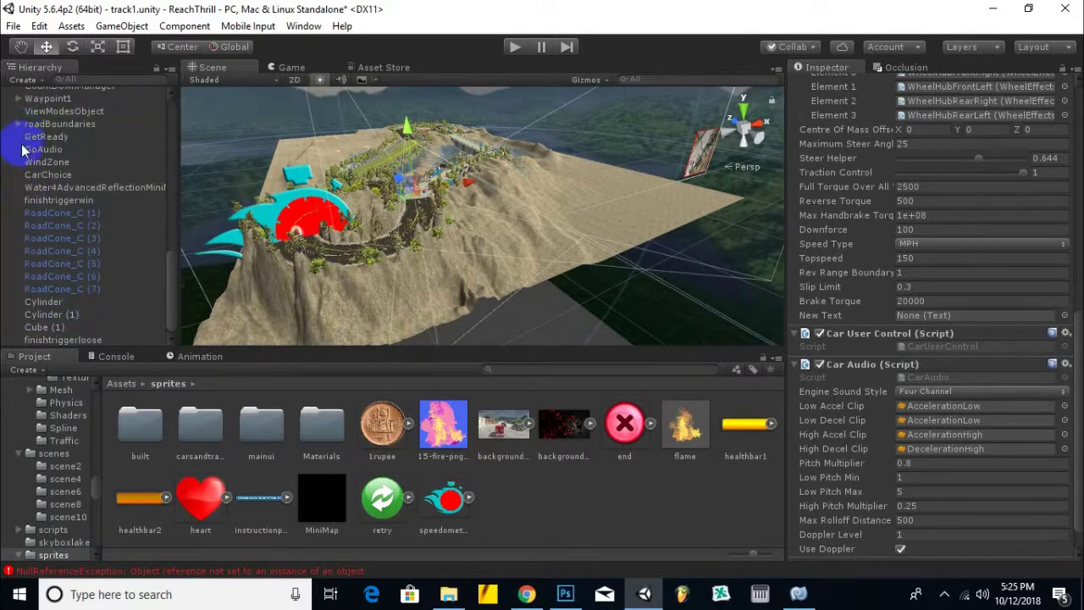
pyautogui.scroll(5, 110, 209)
pyautogui.scroll(5, 109, 208)
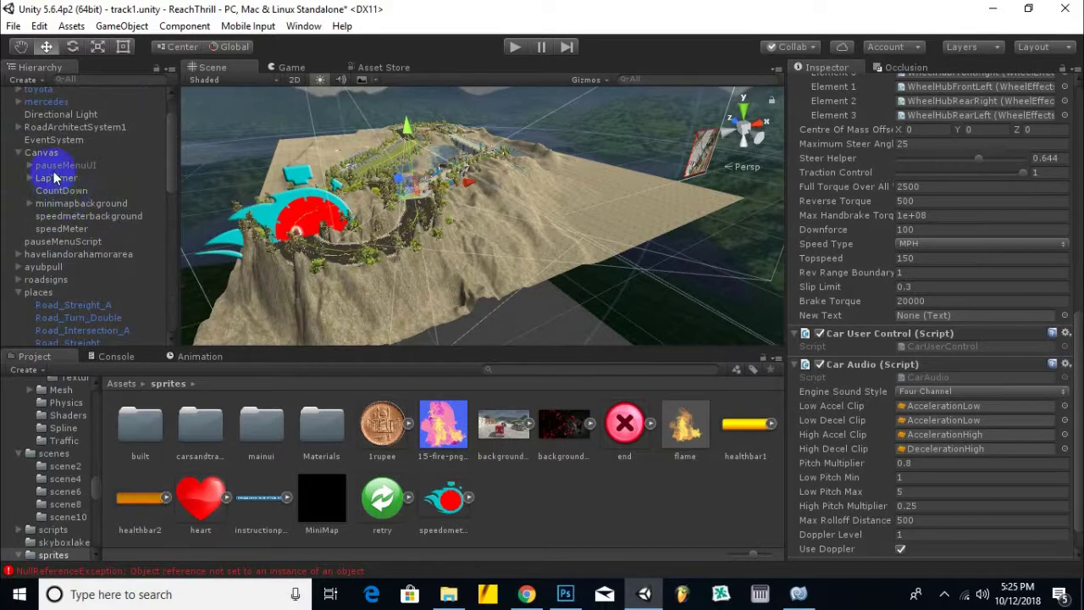
pyautogui.moveTo(71, 238); pyautogui.dragTo(929, 318)
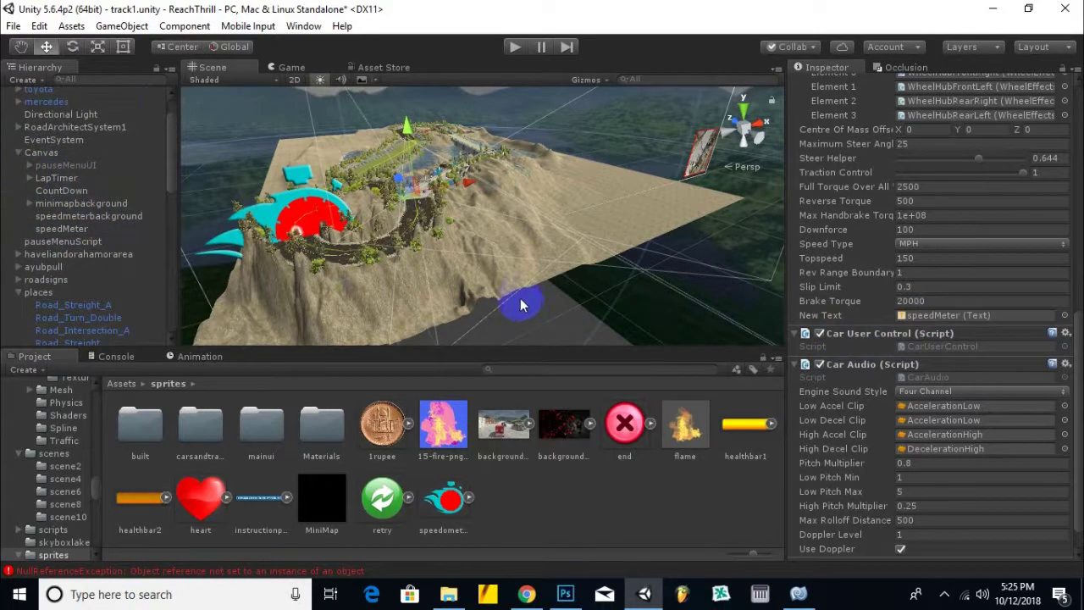
pyautogui.click(517, 50)
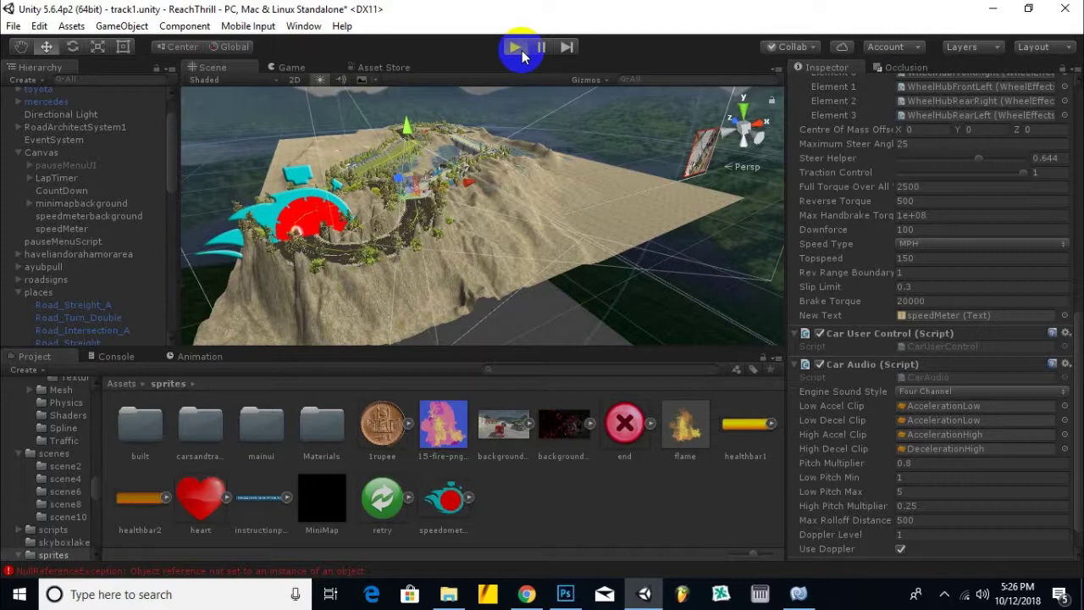
pyautogui.click(522, 50)
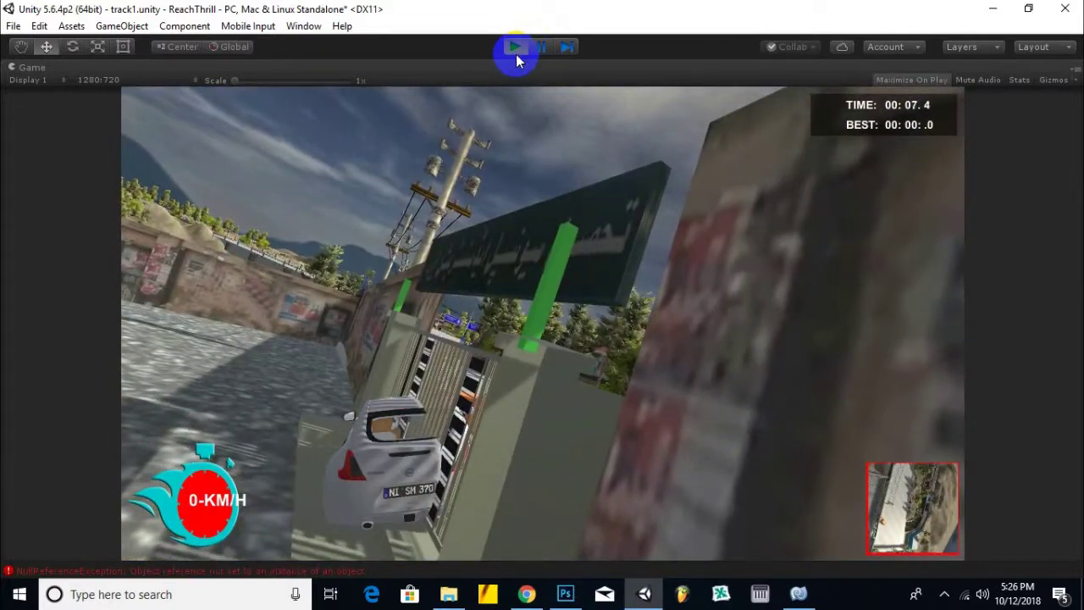
pyautogui.click(516, 52)
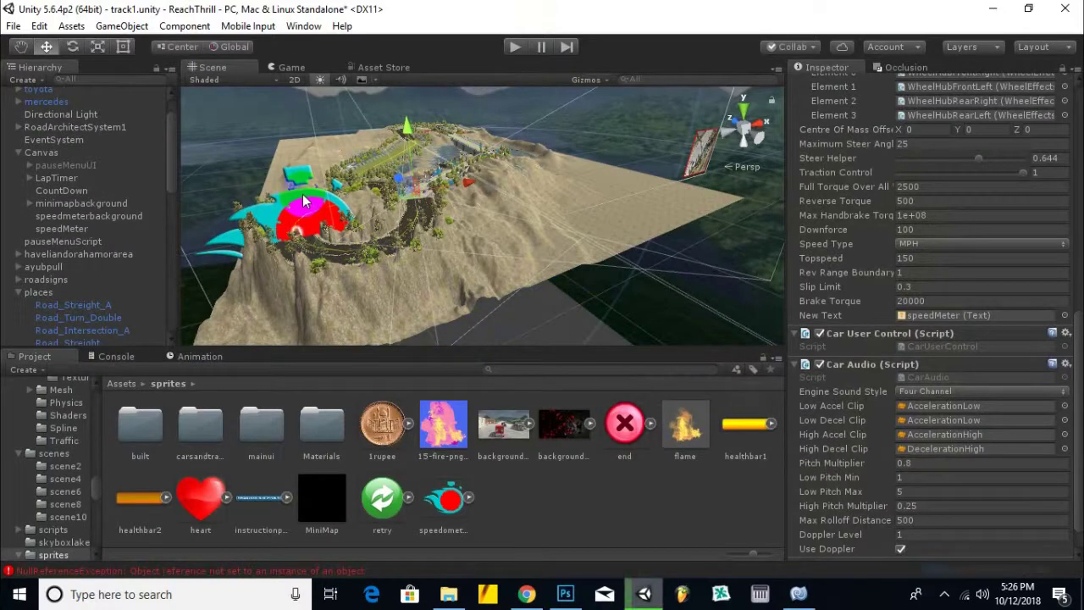
# - Nudge the readout left, set speedMeter's font size to 24, and test-drive in Play mode
pyautogui.moveTo(305, 201); pyautogui.dragTo(269, 214)
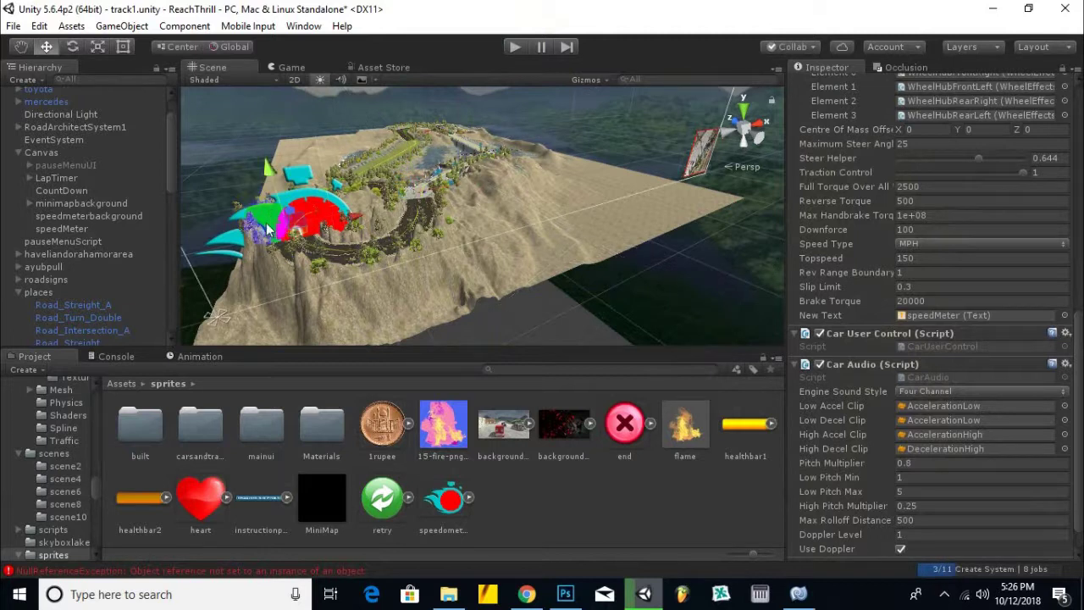
pyautogui.click(273, 218)
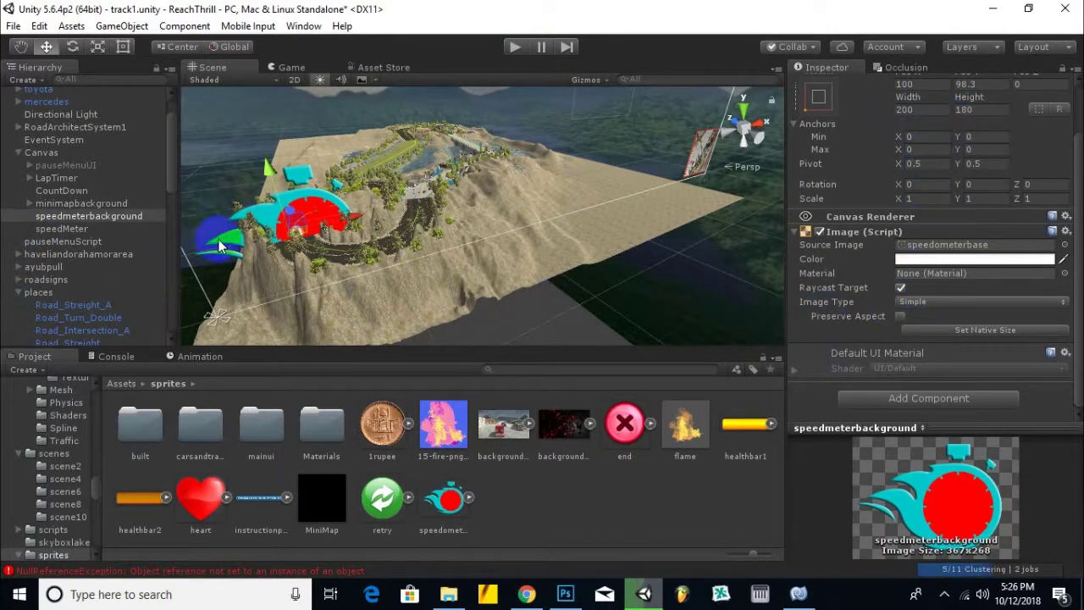
pyautogui.click(61, 228)
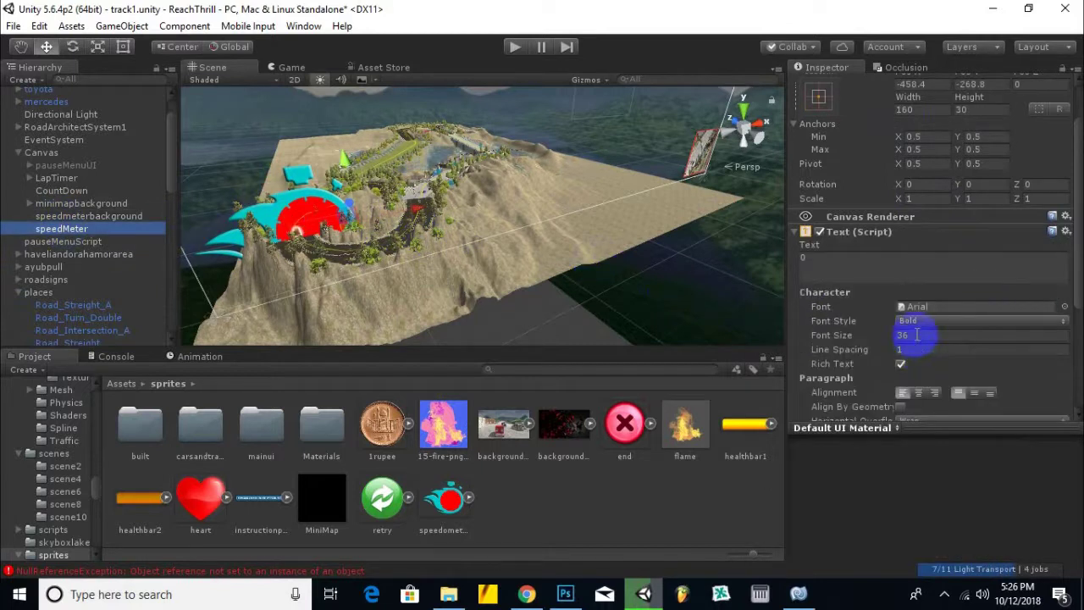
pyautogui.click(930, 335)
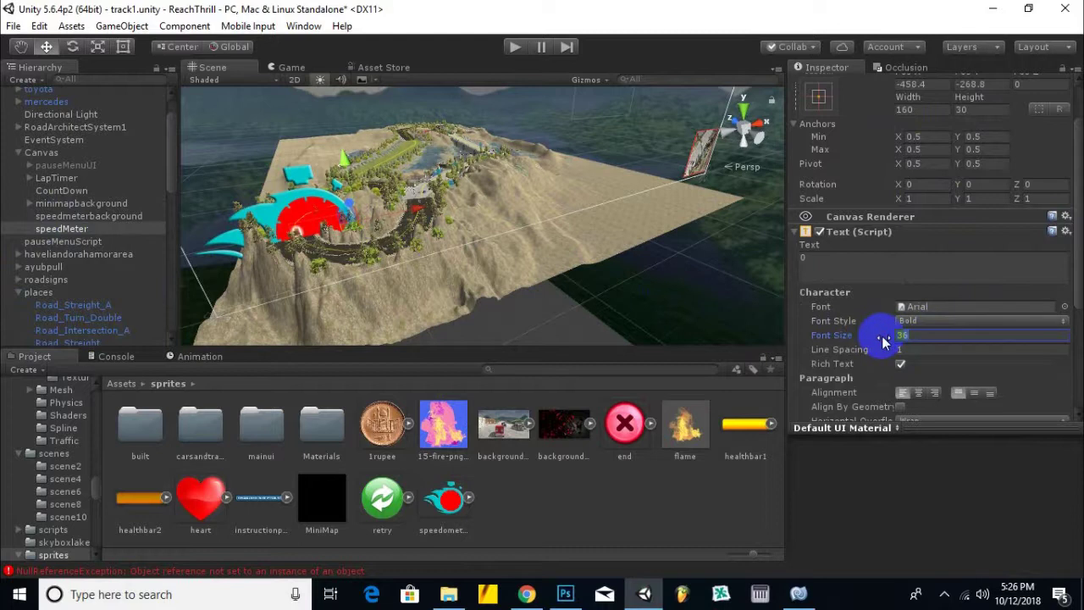
pyautogui.write('36')
pyautogui.write('4')
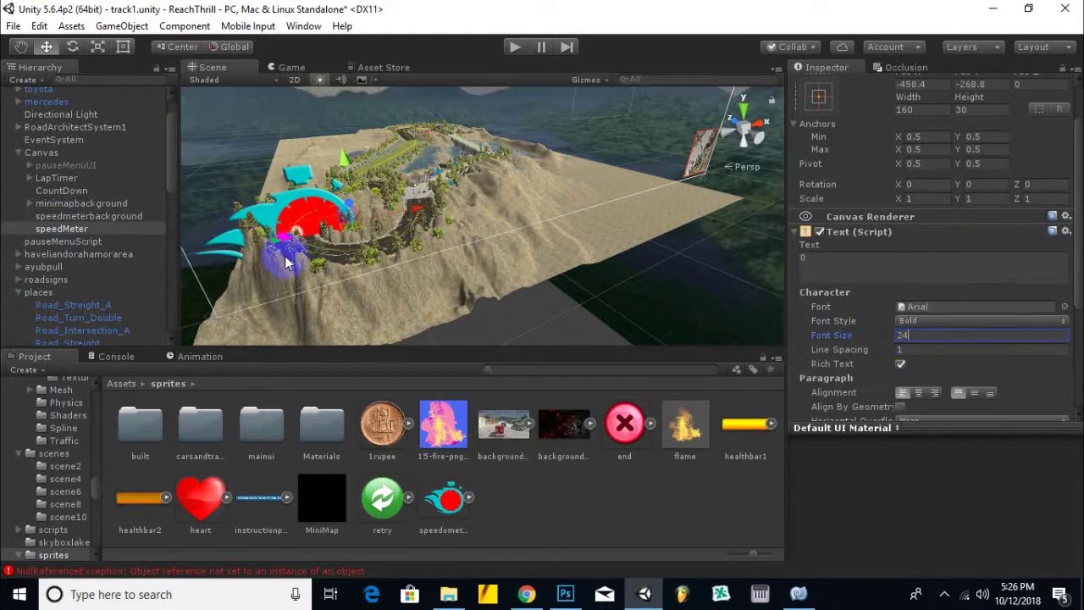
pyautogui.scroll(3, 379, 227)
pyautogui.moveTo(378, 227); pyautogui.dragTo(300, 167)
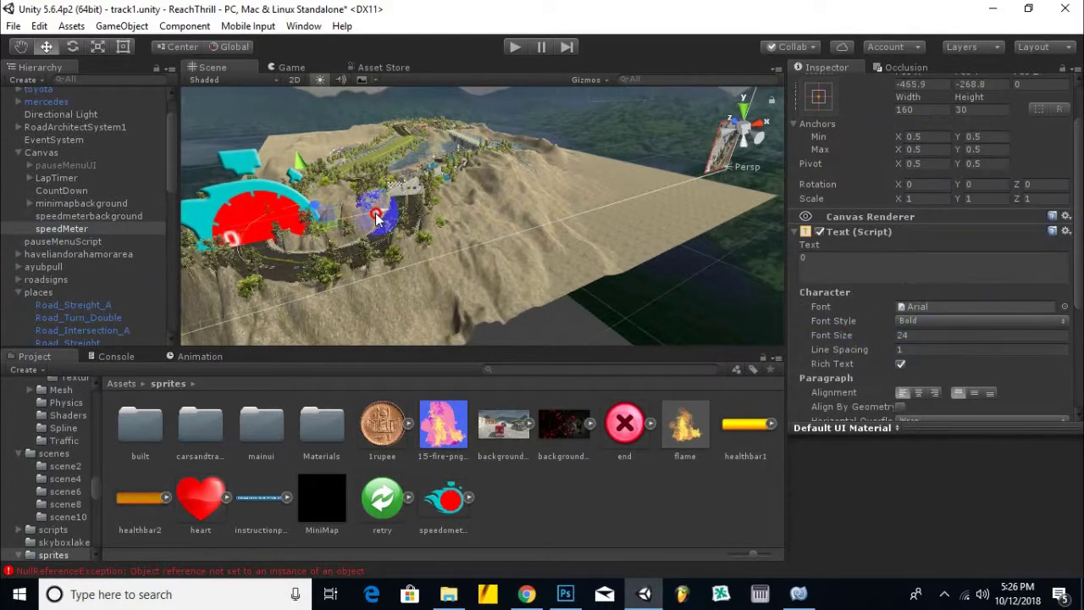
pyautogui.click(514, 47)
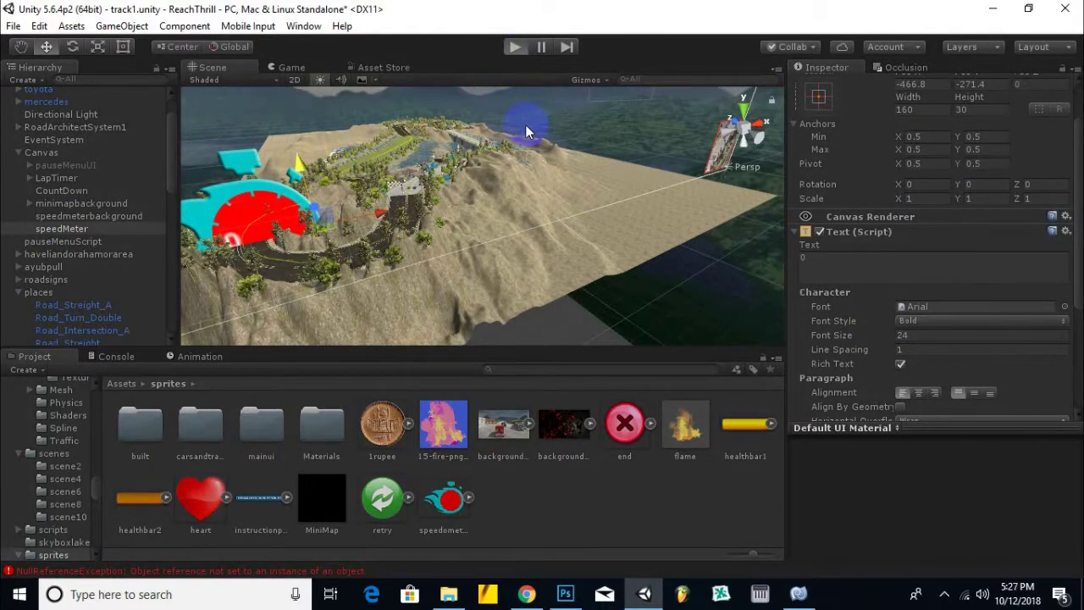
pyautogui.press('Up')
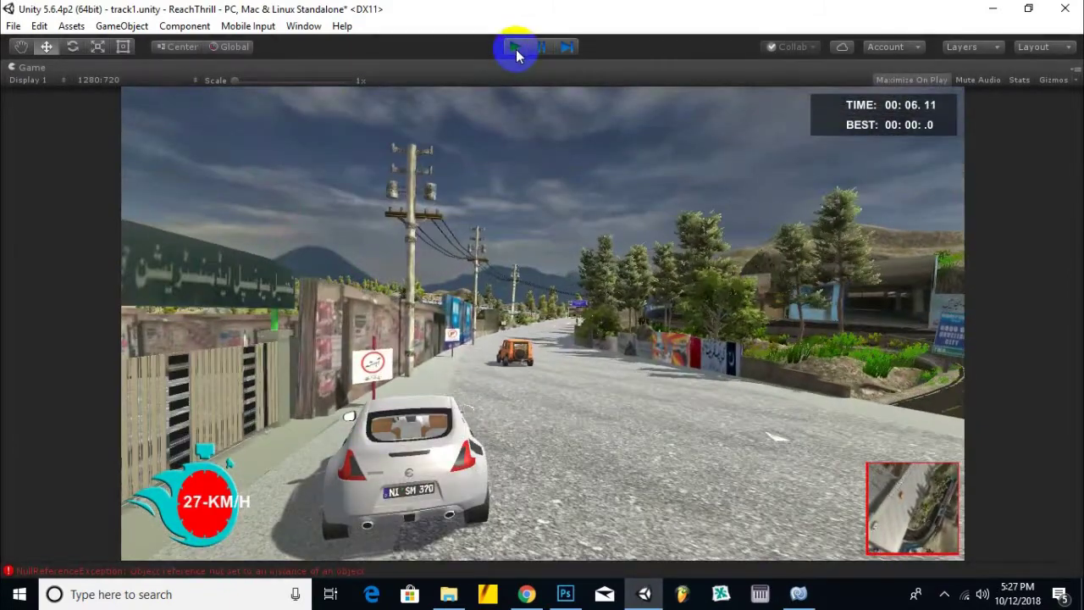
# - Stop play mode, set the speedmeterbackground width to 230, and test it in a run
pyautogui.click(515, 48)
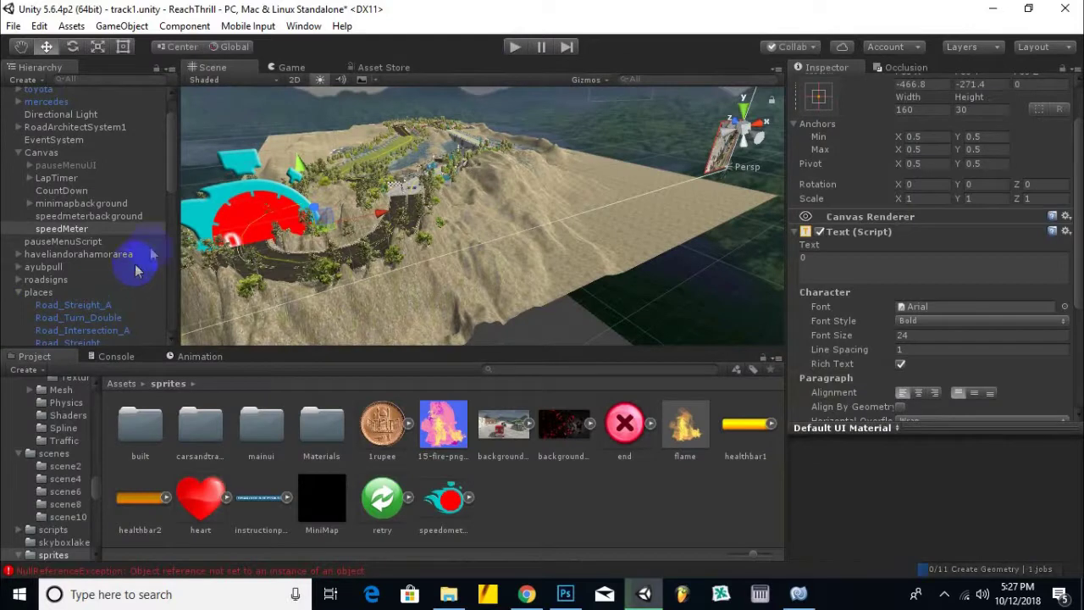
pyautogui.click(89, 216)
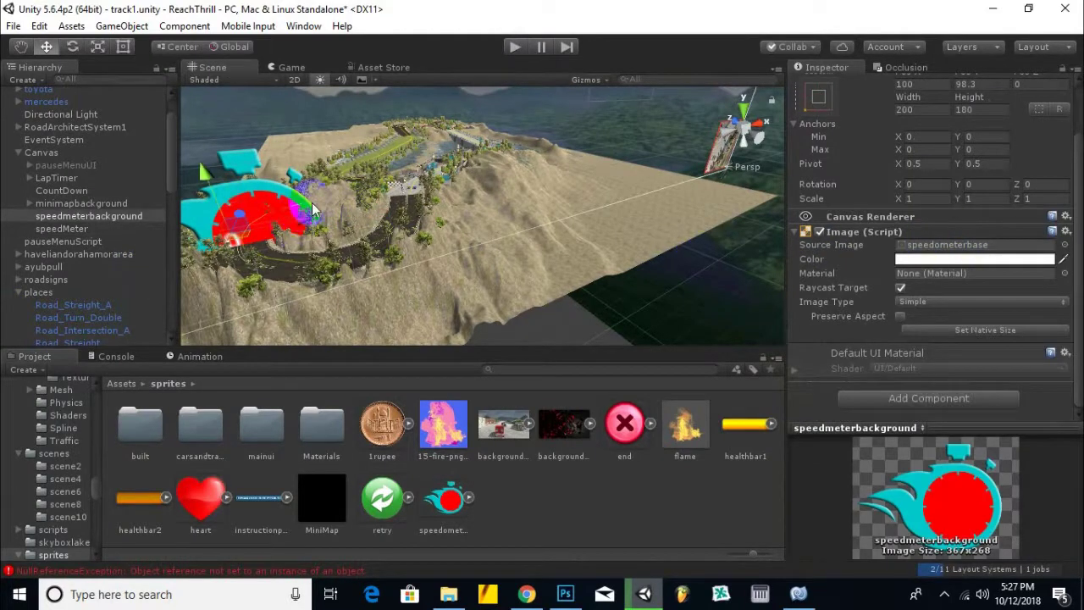
pyautogui.click(967, 150)
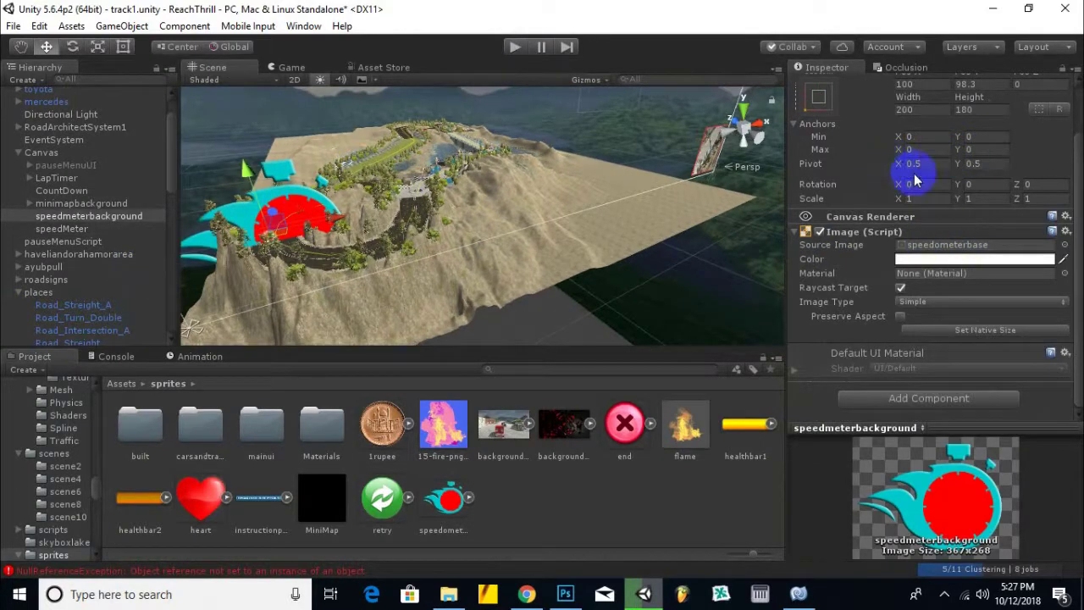
pyautogui.click(924, 111)
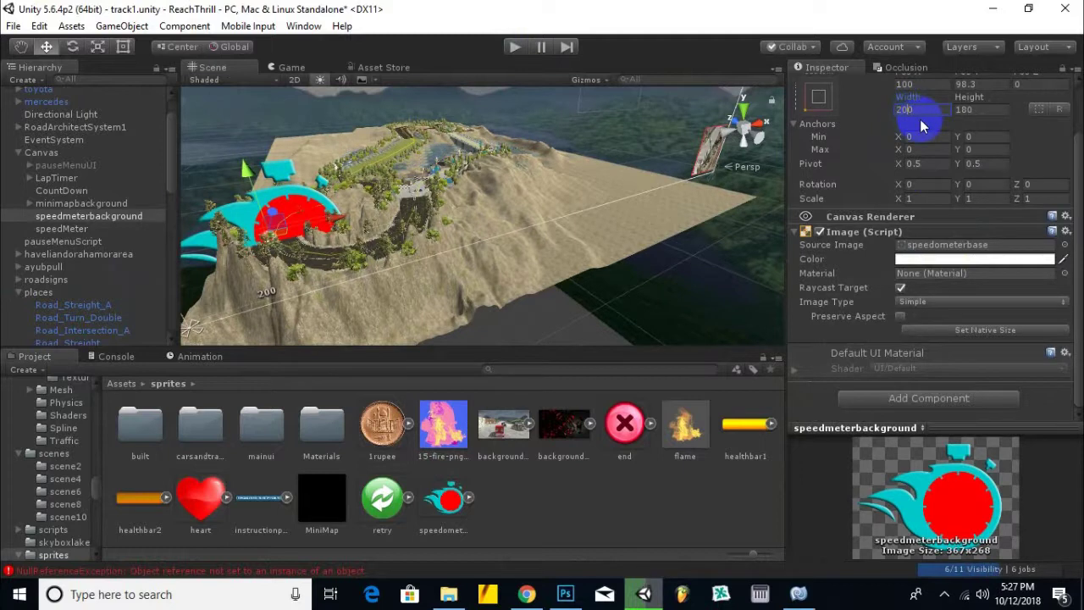
pyautogui.write('20')
pyautogui.write('3')
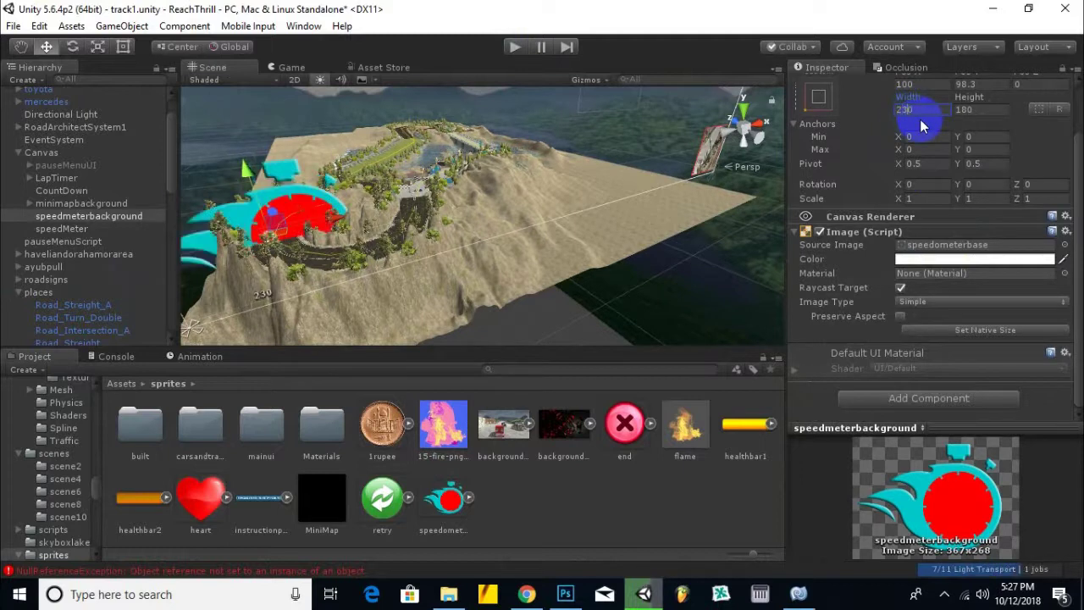
pyautogui.click(515, 47)
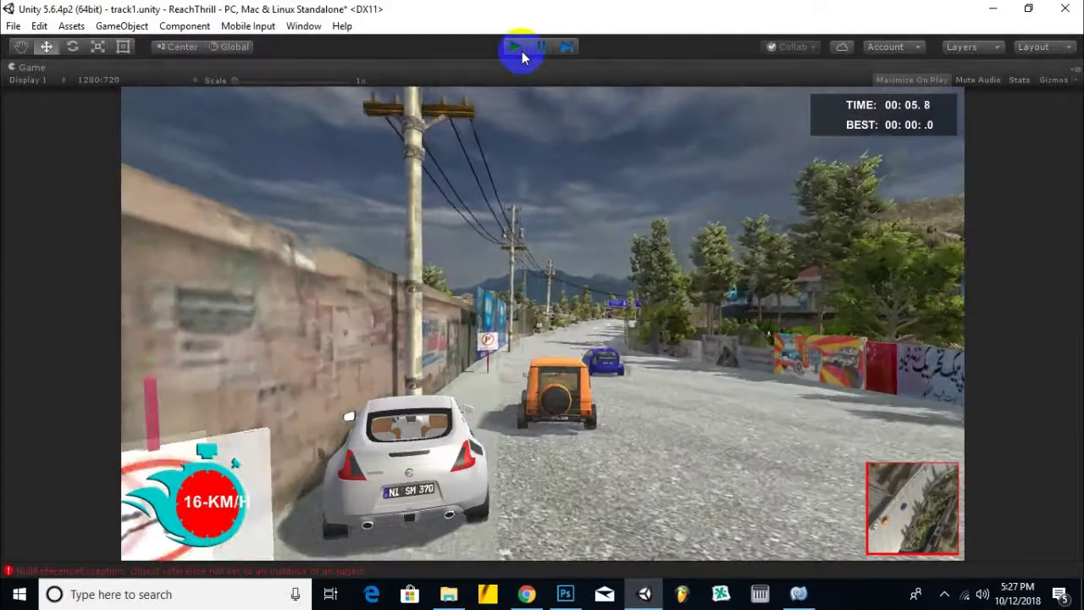
# - Widen the speedometer background to 260 and test it in a race run
pyautogui.click(516, 48)
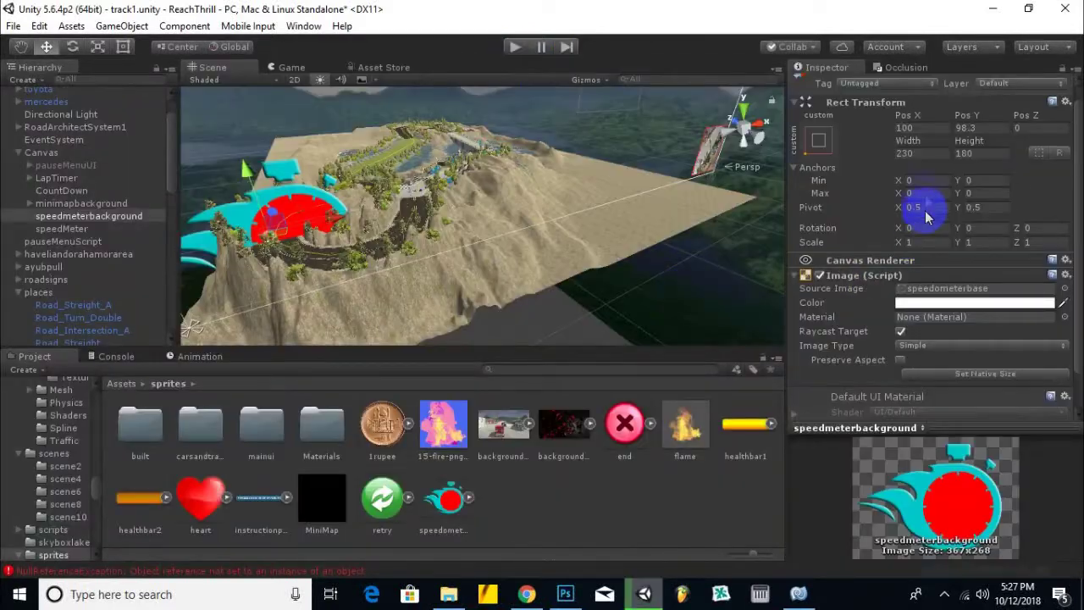
pyautogui.click(905, 152)
pyautogui.write('260')
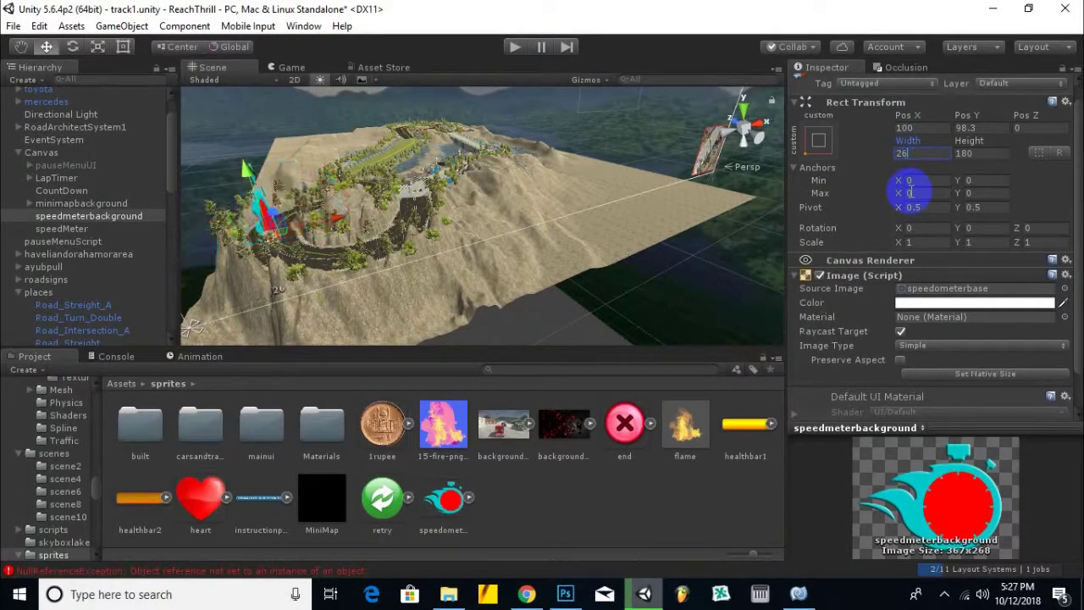
pyautogui.click(516, 47)
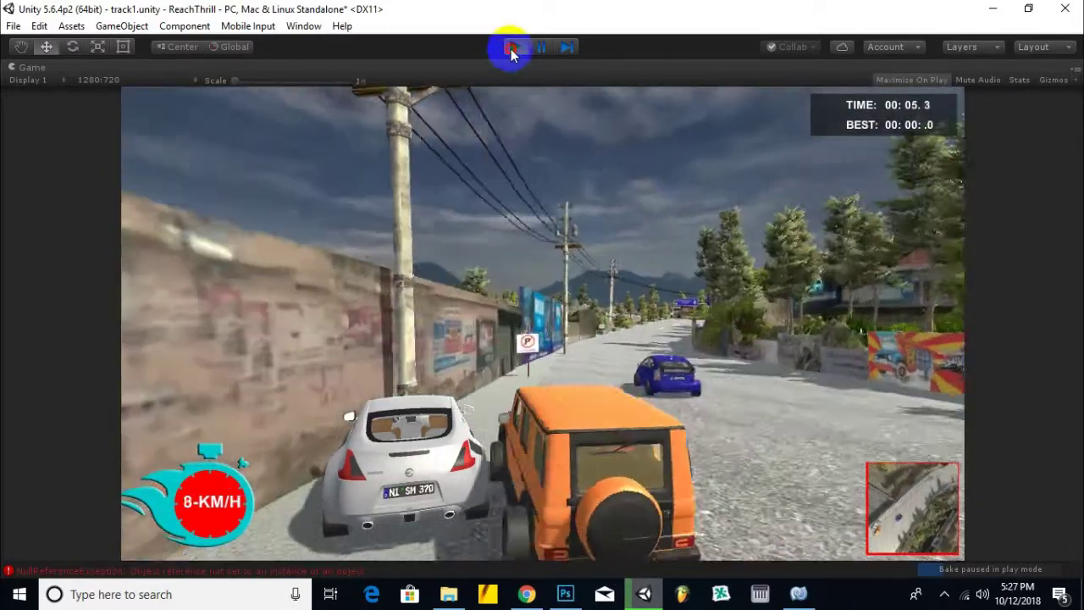
# - Widen the speedometer background to 280 and test it in a race run
pyautogui.click(514, 47)
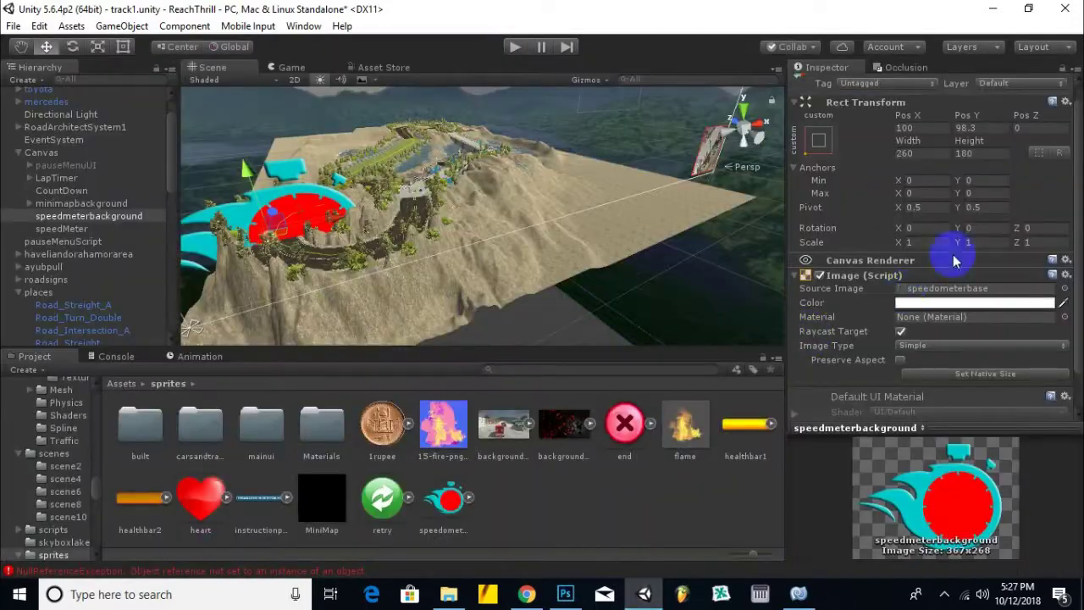
pyautogui.click(905, 153)
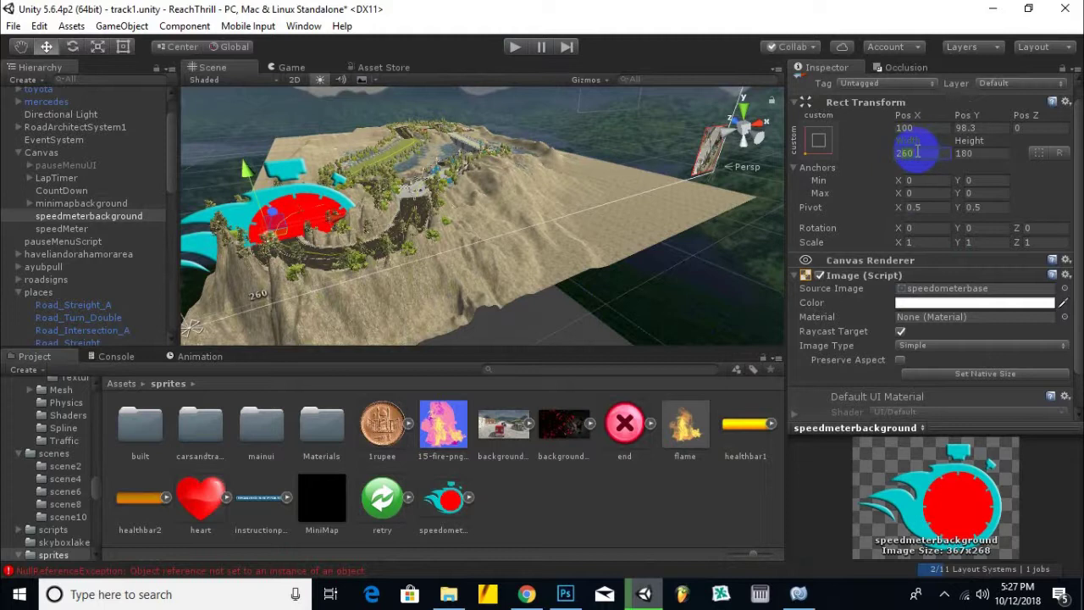
pyautogui.write('280')
pyautogui.click(516, 47)
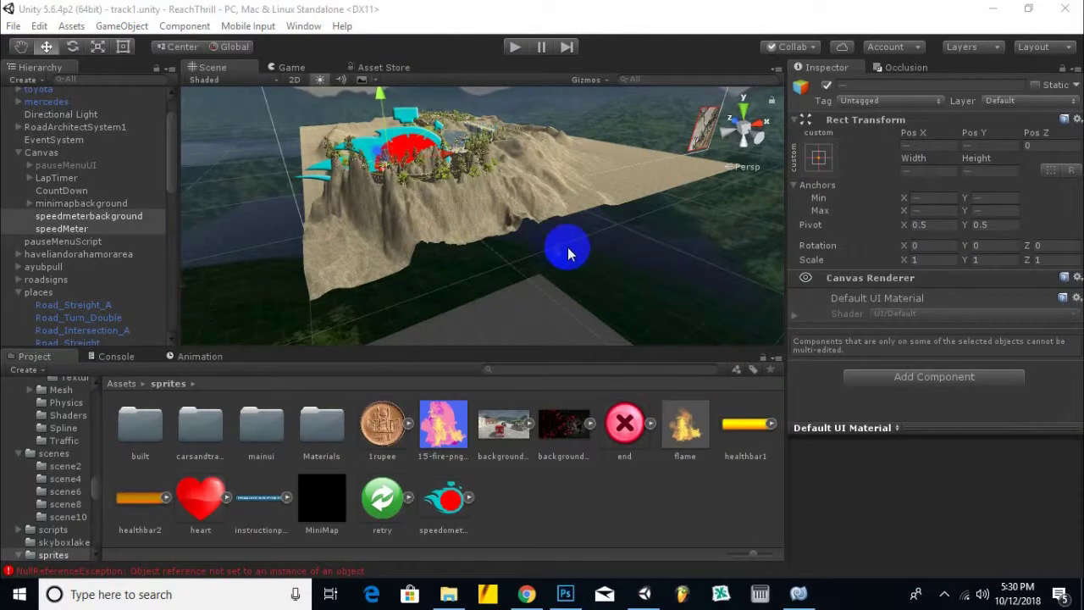
# - Return the Project panel from sprites to the root Assets folder and reframe the terrain view
pyautogui.moveTo(568, 247); pyautogui.dragTo(504, 293, button='middle')
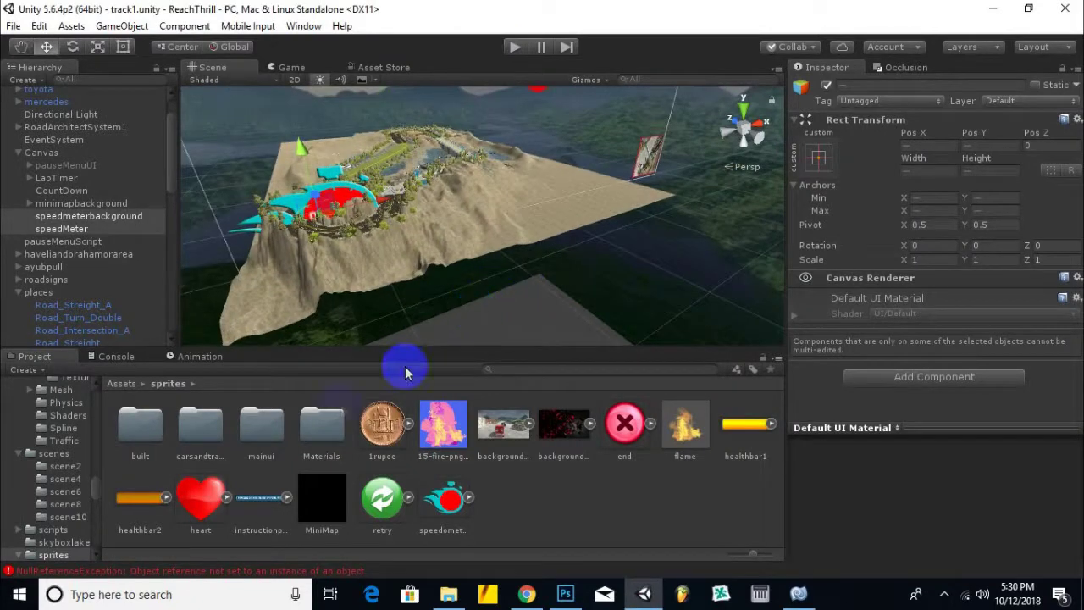
pyautogui.click(124, 384)
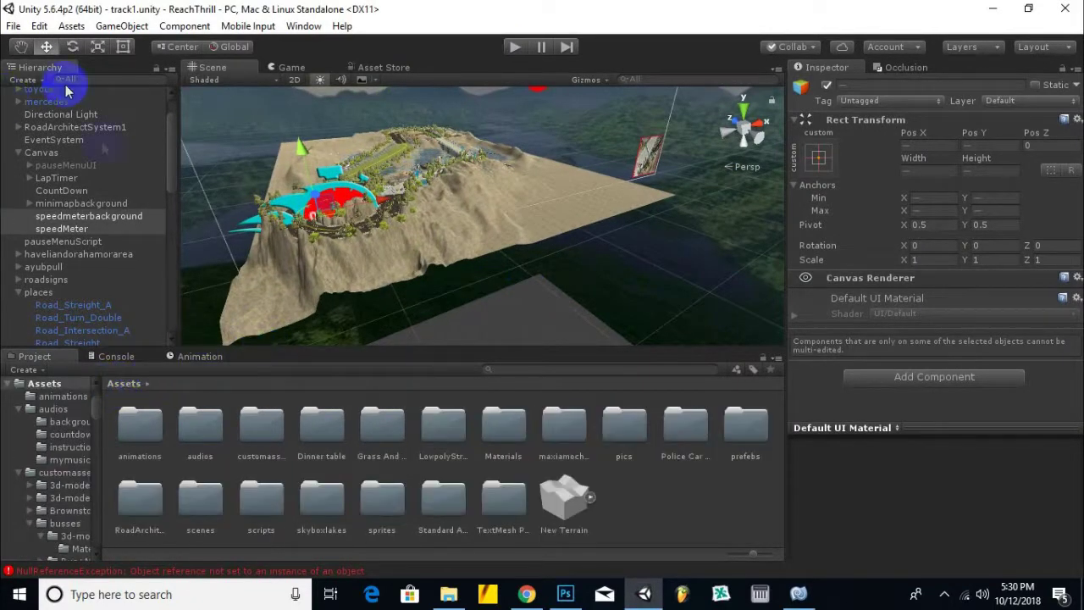
pyautogui.scroll(-5, 72, 282)
pyautogui.scroll(-2, 75, 281)
pyautogui.scroll(-2, 76, 281)
pyautogui.scroll(-2, 653, 217)
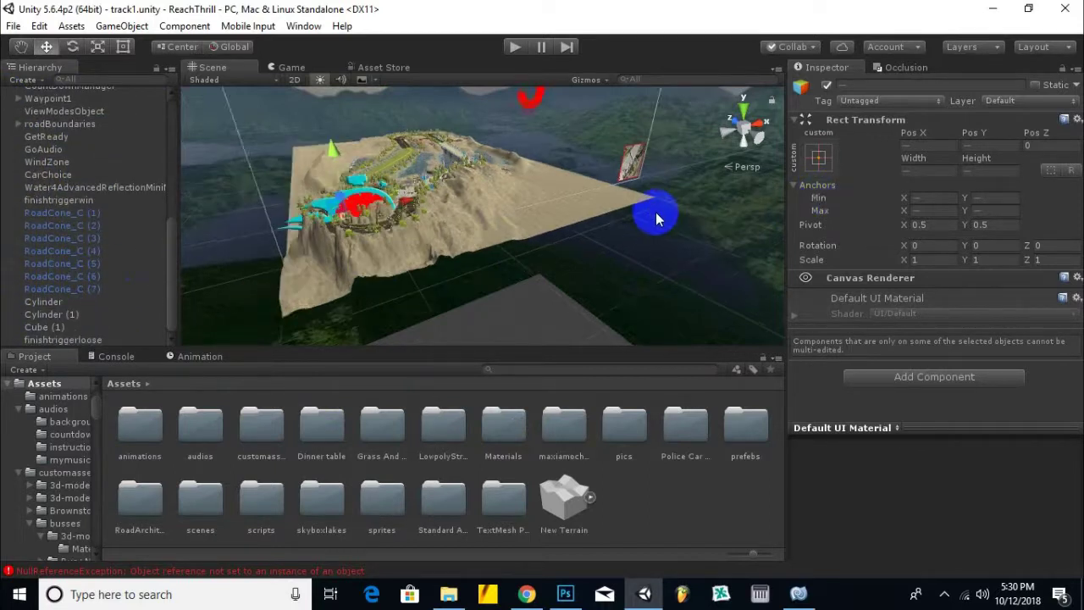
pyautogui.scroll(-2, 654, 218)
pyautogui.scroll(-2, 647, 214)
pyautogui.keyDown('alt'); pyautogui.moveTo(505, 251); pyautogui.dragTo(573, 293); pyautogui.keyUp('alt')
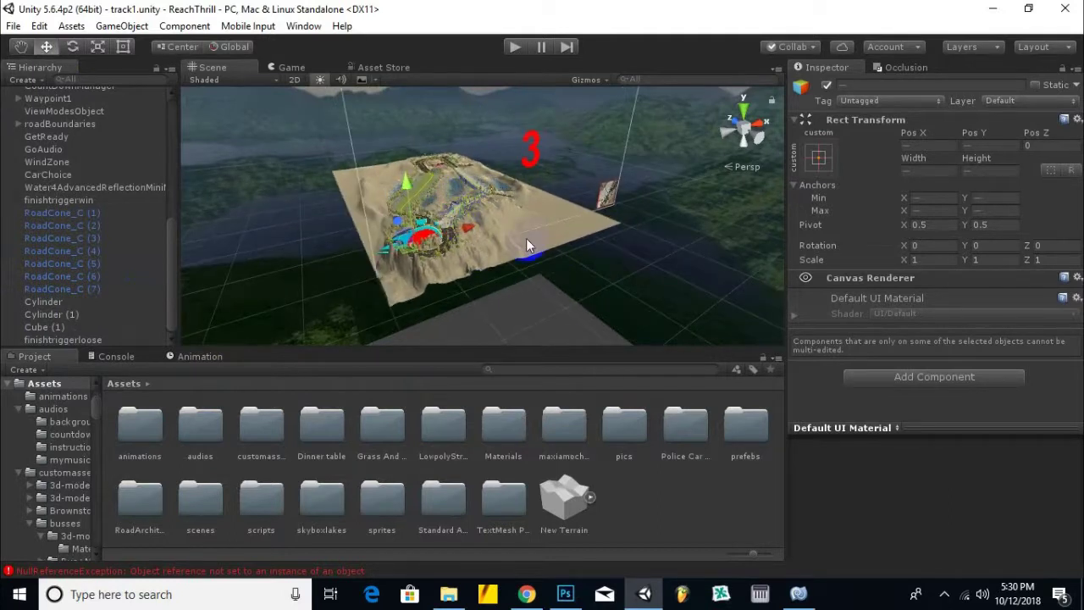
pyautogui.moveTo(527, 246); pyautogui.dragTo(532, 297, button='middle')
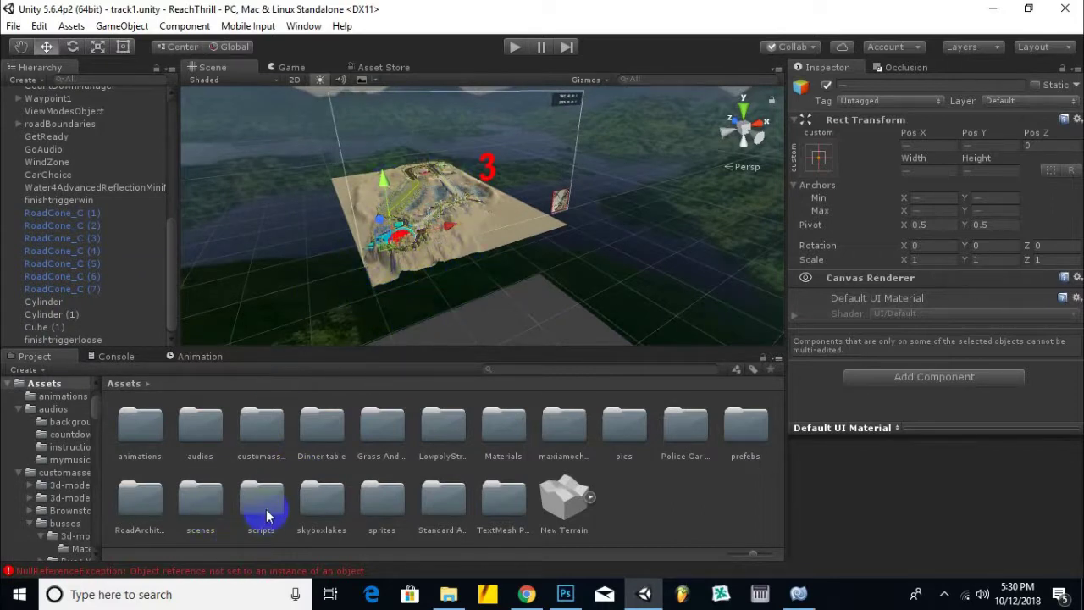
# - Delete the track2, track3 and track4 scene files from Assets/scenes, confirming the deletion
pyautogui.doubleClick(212, 508)
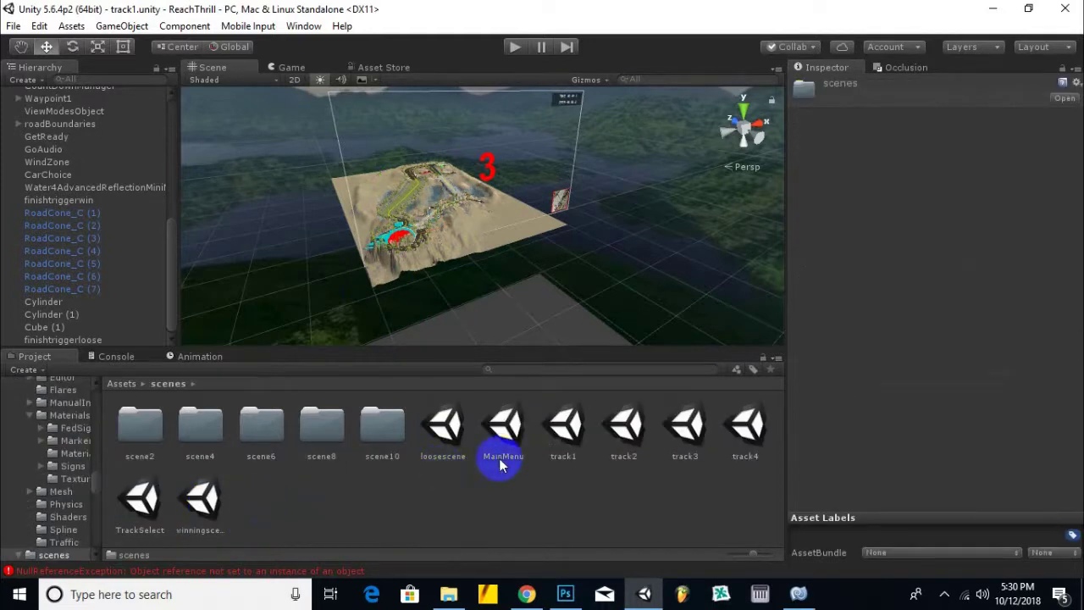
pyautogui.click(627, 433)
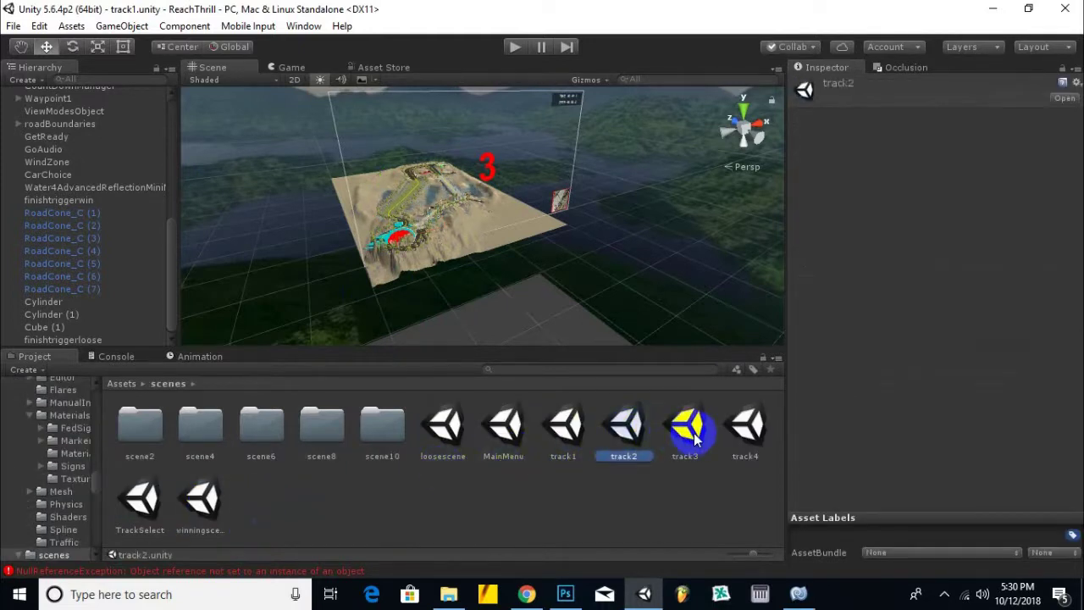
pyautogui.keyDown('shift'); pyautogui.click(747, 428); pyautogui.keyUp('shift')
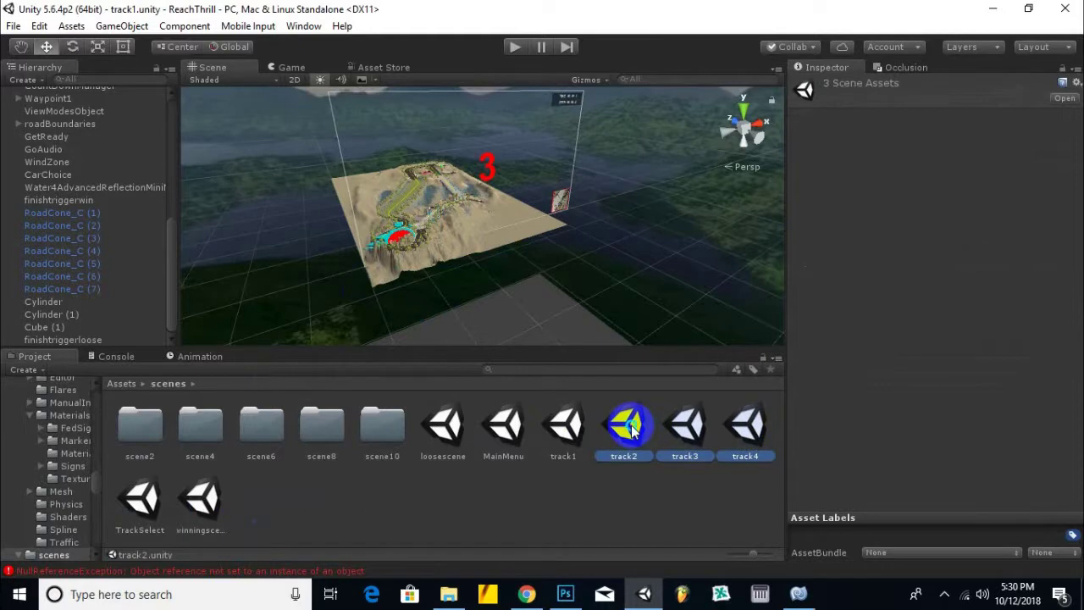
pyautogui.rightClick(632, 428)
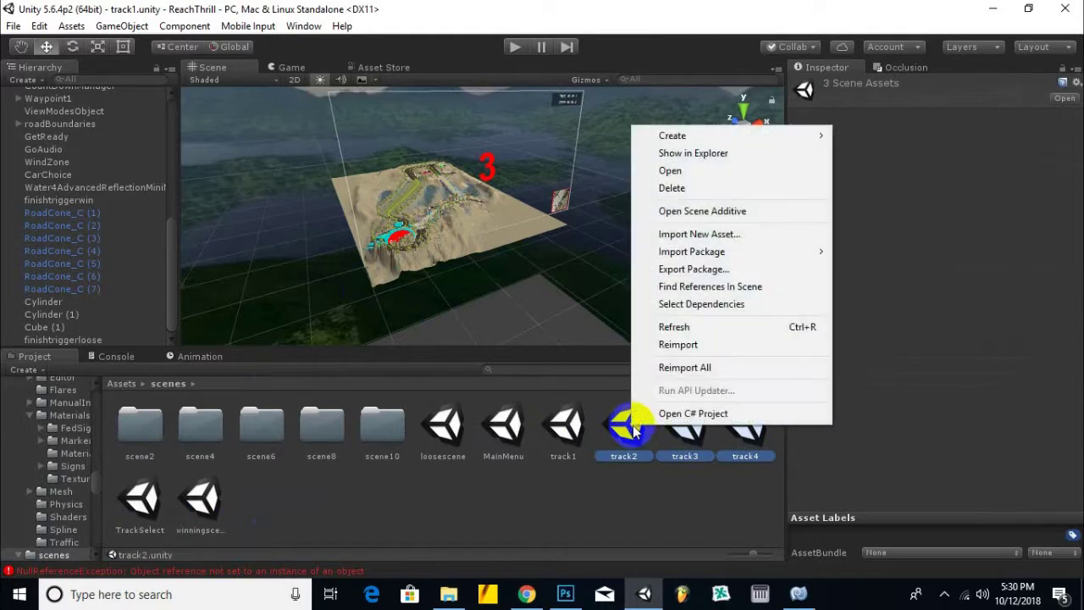
pyautogui.click(669, 189)
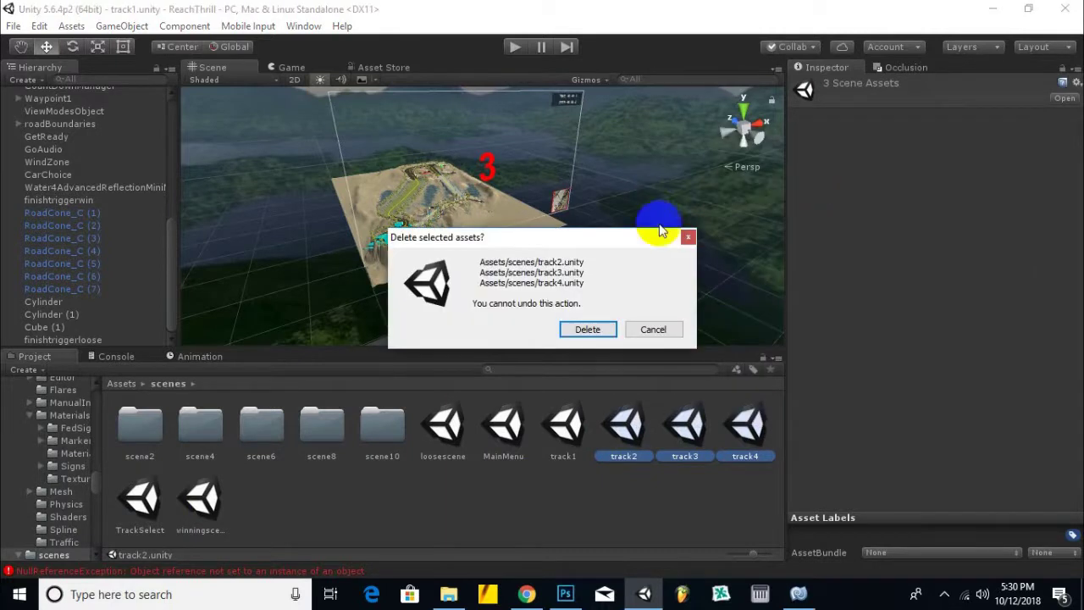
pyautogui.click(582, 326)
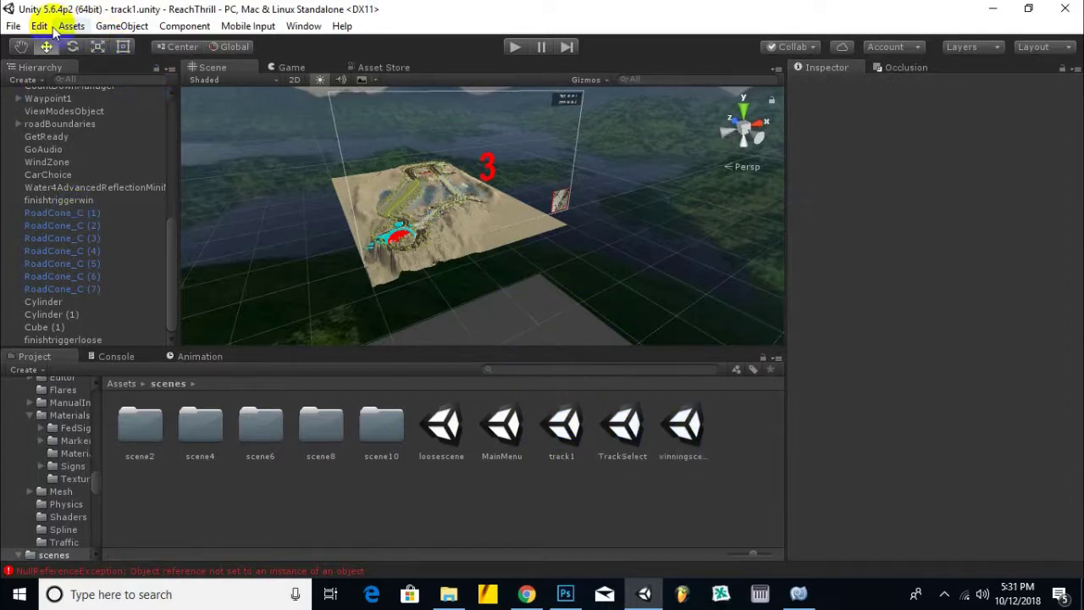
# - Remove track2, track3, track4, winningscene and loosescene from Build Settings' Scenes In Build
pyautogui.click(20, 26)
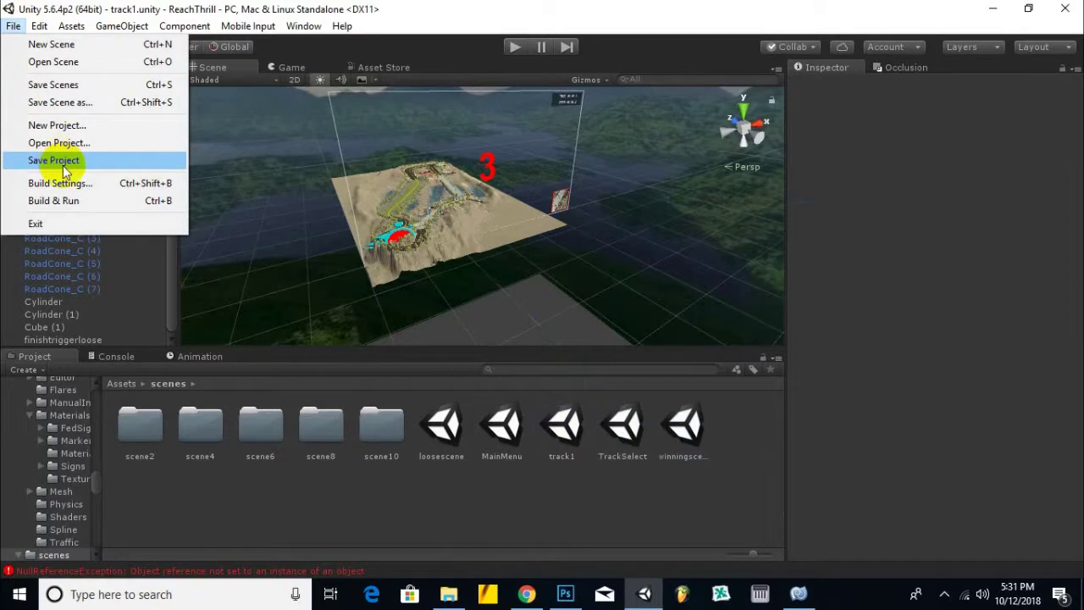
pyautogui.click(86, 185)
pyautogui.click(370, 133)
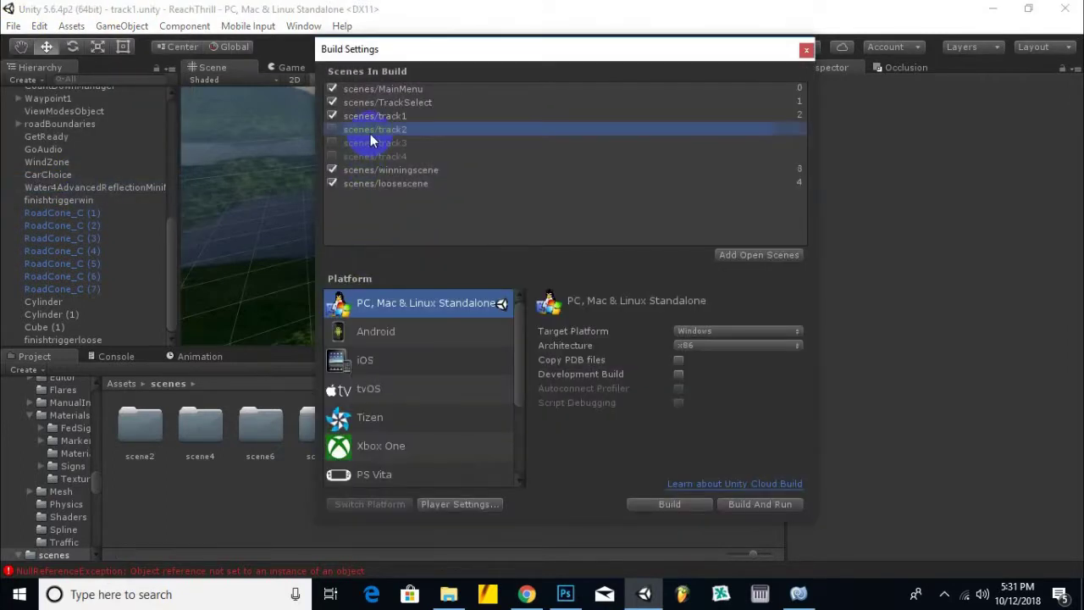
pyautogui.keyDown('shift'); pyautogui.click(371, 149); pyautogui.keyUp('shift')
pyautogui.keyDown('shift'); pyautogui.click(371, 163); pyautogui.keyUp('shift')
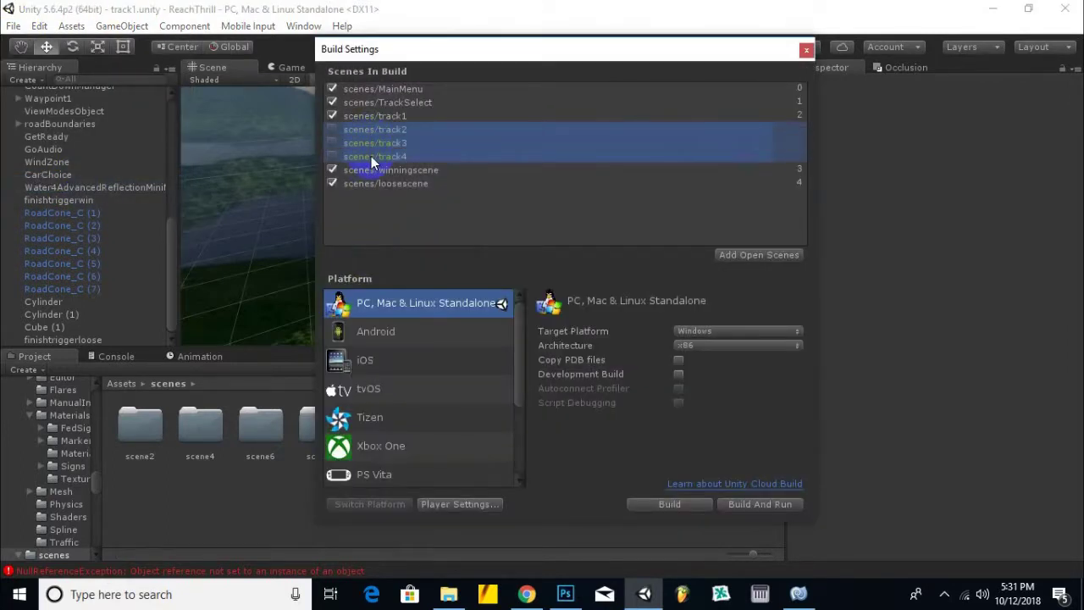
pyautogui.press('Delete')
pyautogui.click(394, 130)
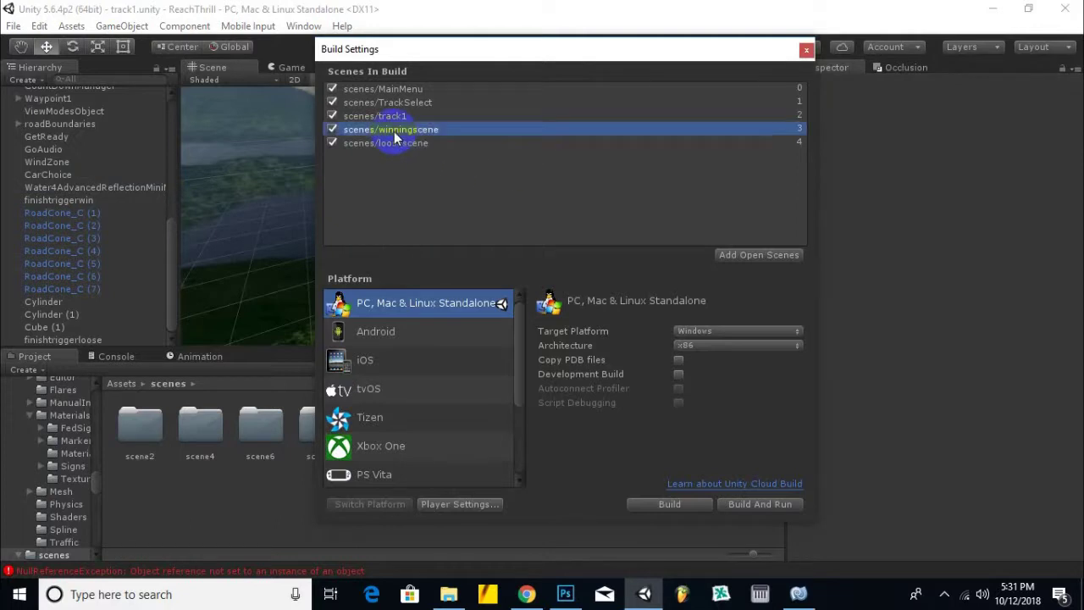
pyautogui.keyDown('shift'); pyautogui.click(394, 144); pyautogui.keyUp('shift')
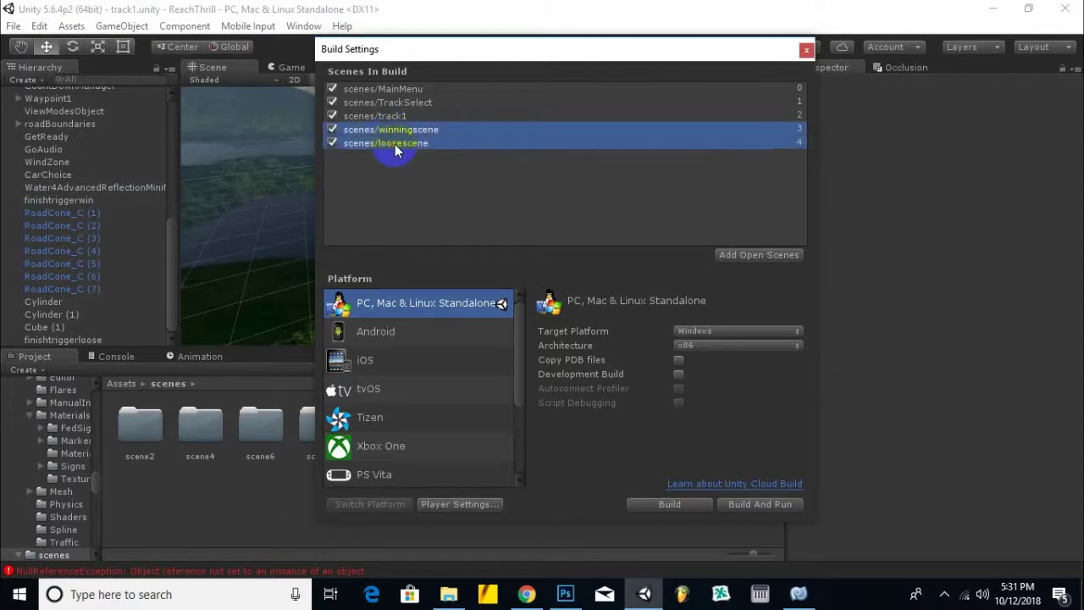
pyautogui.press('Delete')
pyautogui.click(806, 49)
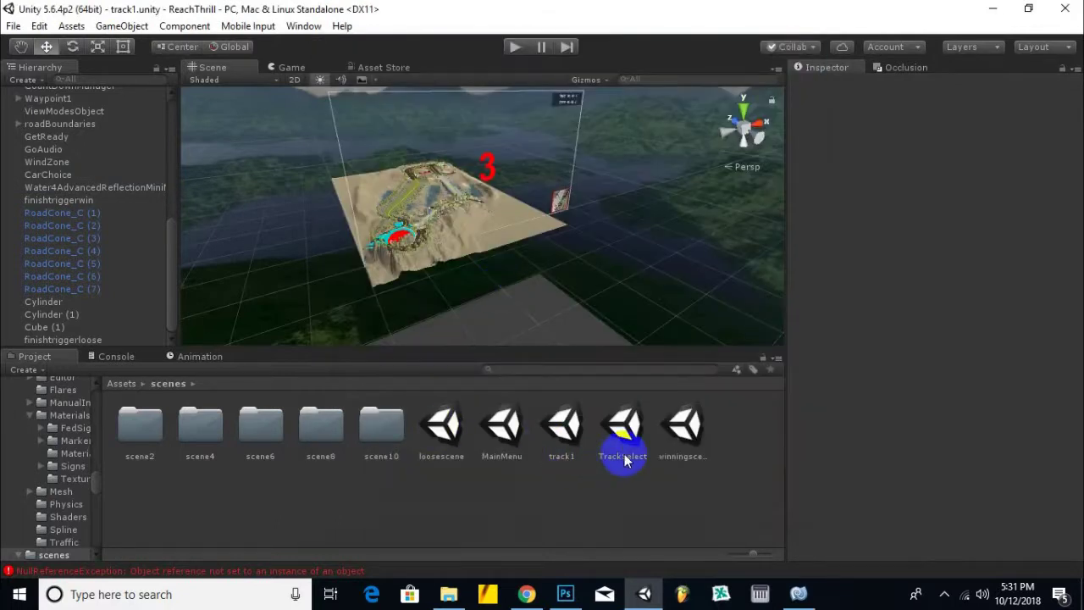
# - Save the open track1 scene
pyautogui.click(562, 437)
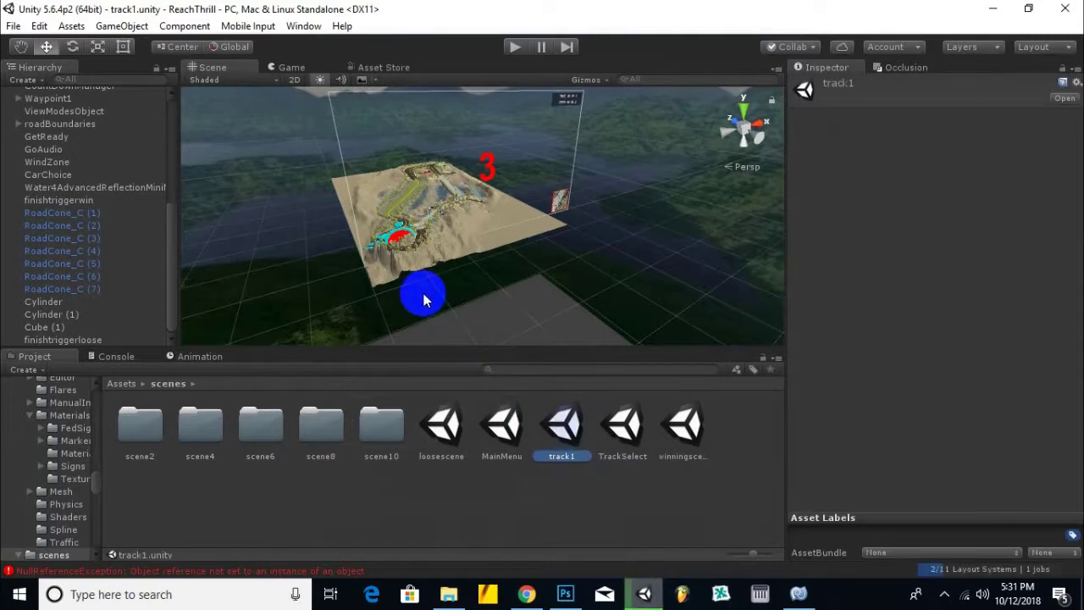
pyautogui.click(570, 441)
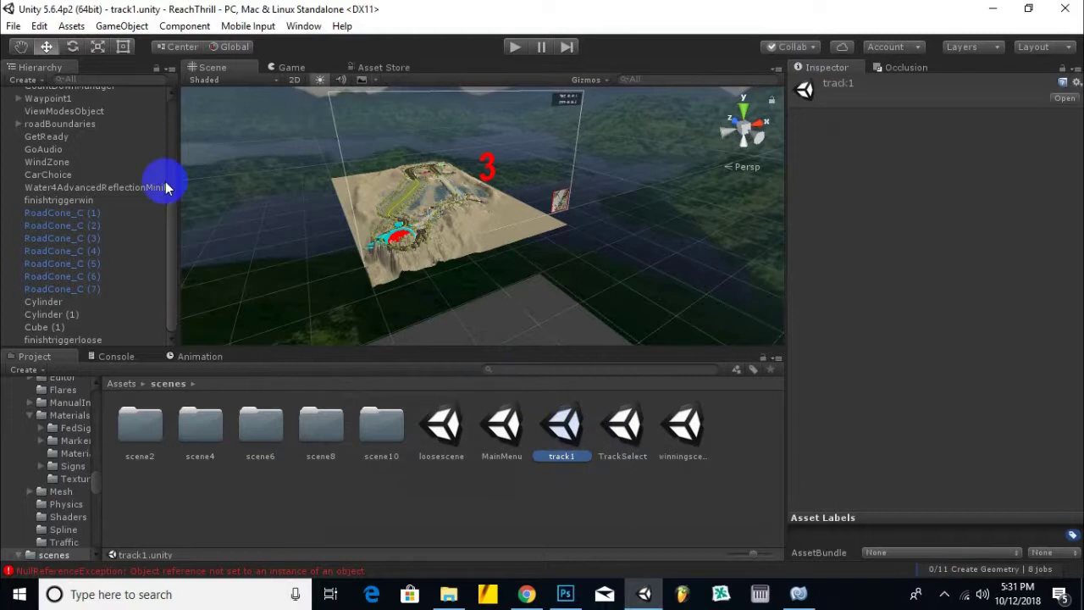
pyautogui.click(19, 28)
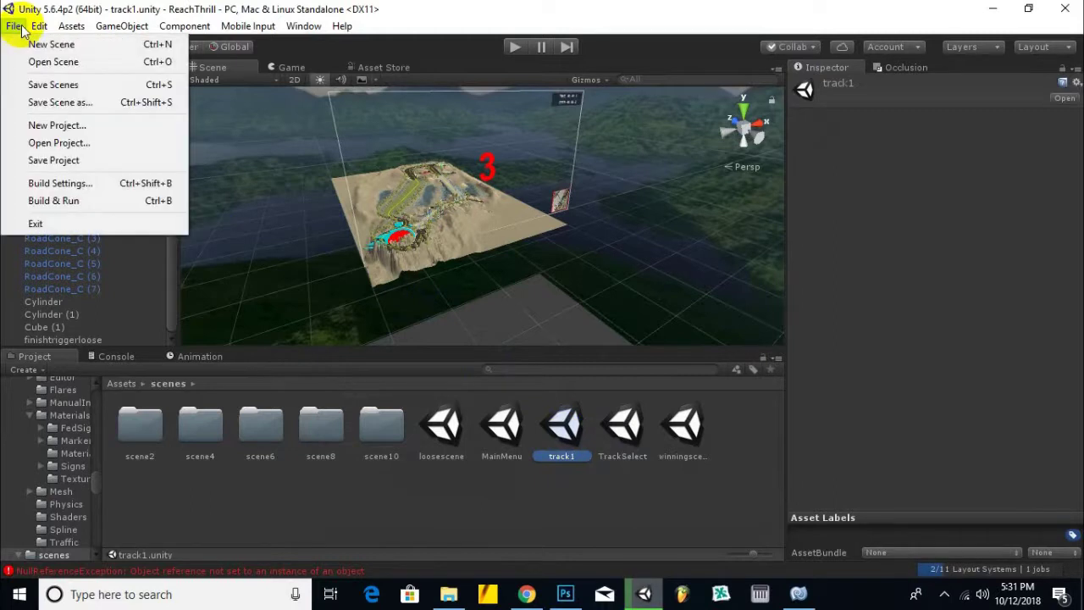
pyautogui.click(41, 85)
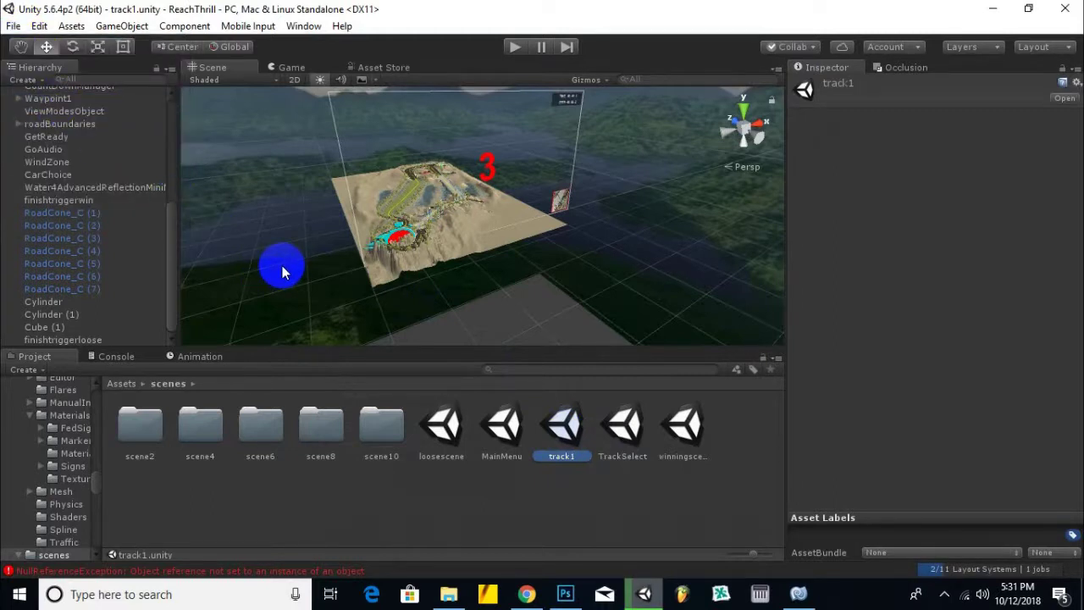
# - Save the scene as a copy named track2.unity in Assets/scenes
pyautogui.hotkey('ctrl', 'shift', 's')
pyautogui.scroll(-3, 203, 276)
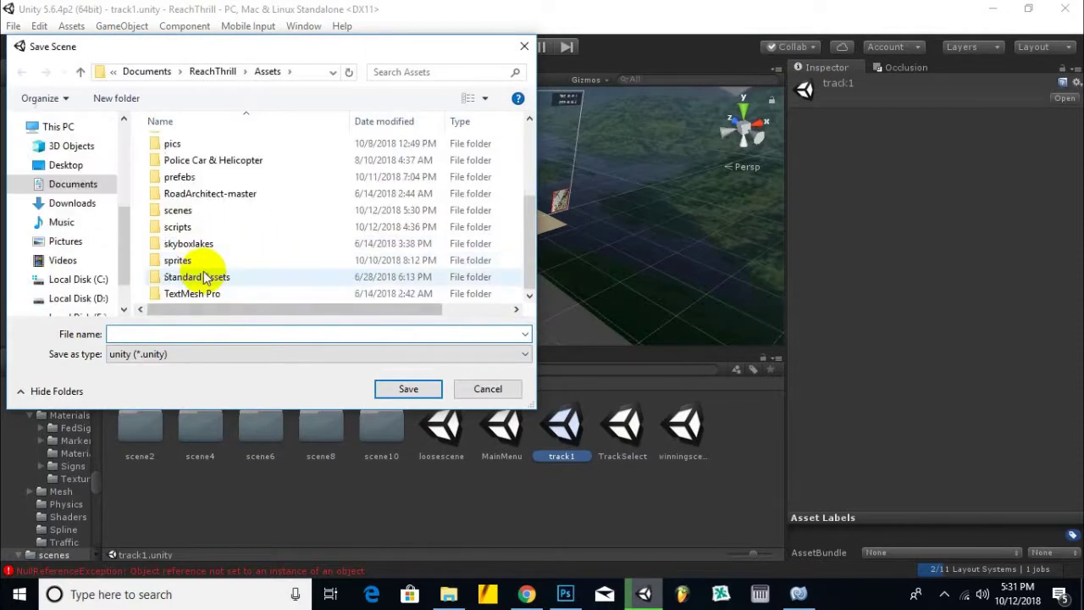
pyautogui.doubleClick(180, 210)
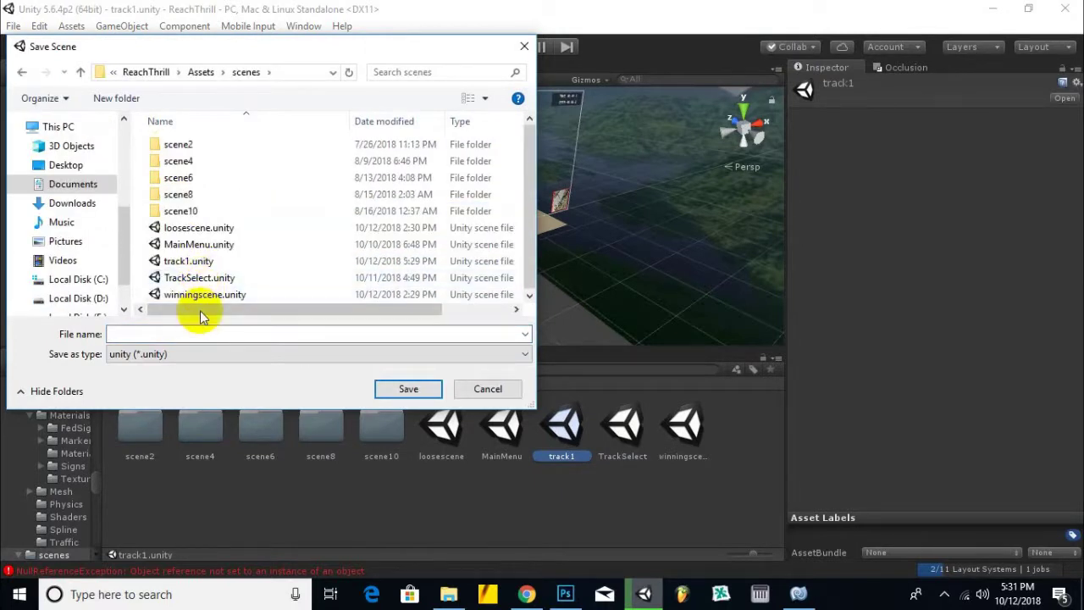
pyautogui.click(186, 261)
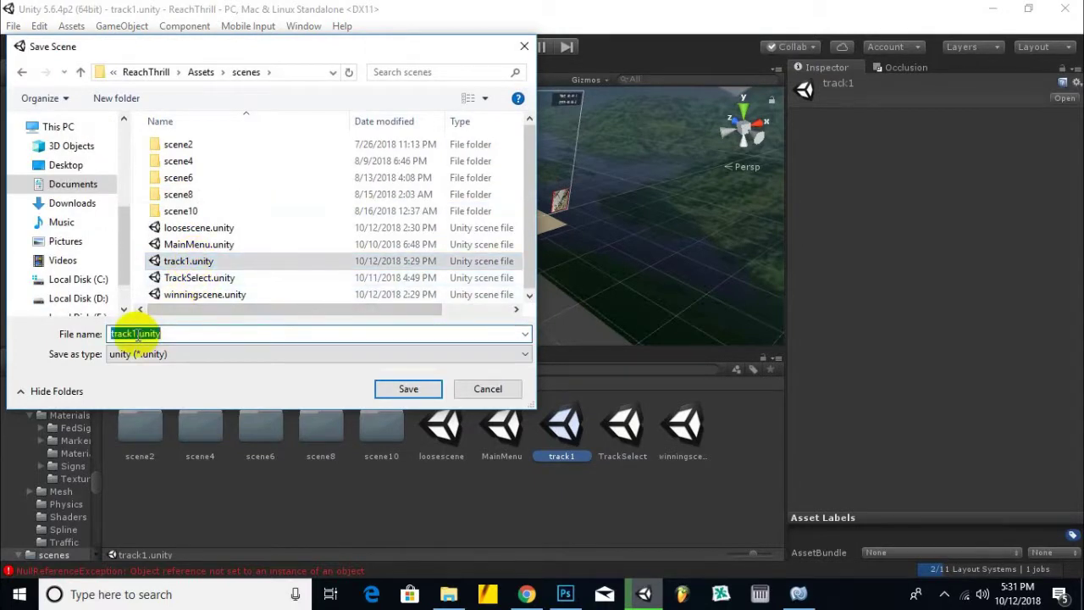
pyautogui.press('BackSpace')
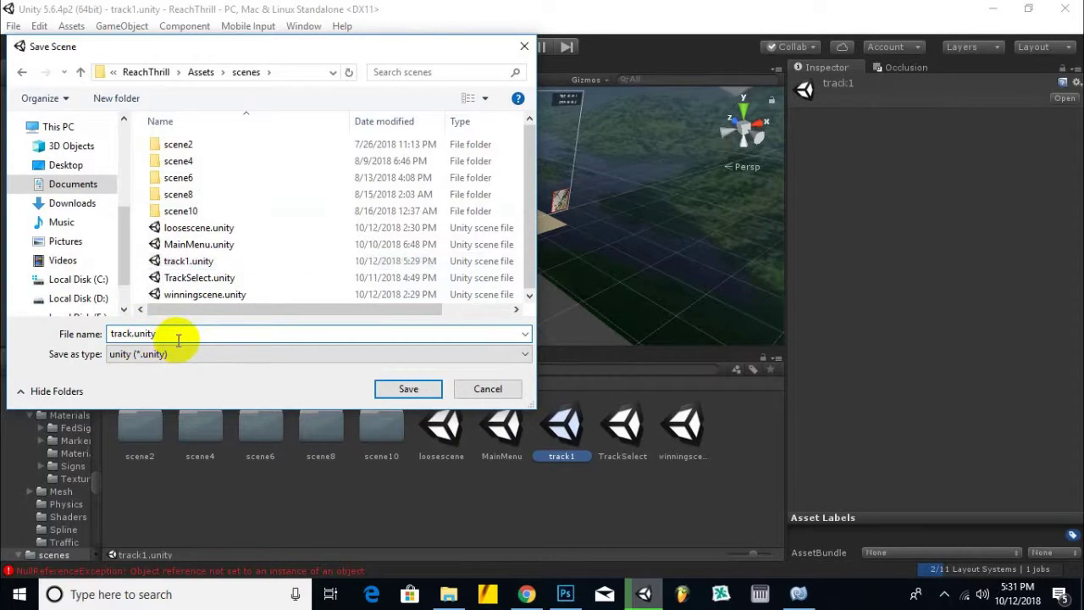
pyautogui.write('2')
pyautogui.click(394, 389)
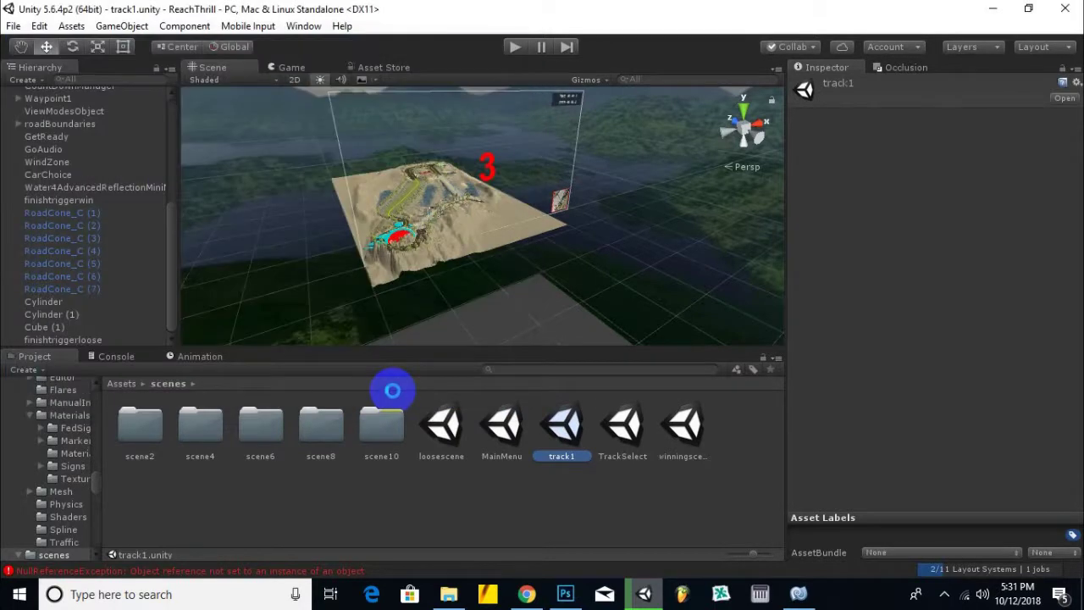
# - Save another copy of the scene as track3.unity in Assets/scenes
pyautogui.click(14, 25)
pyautogui.click(68, 102)
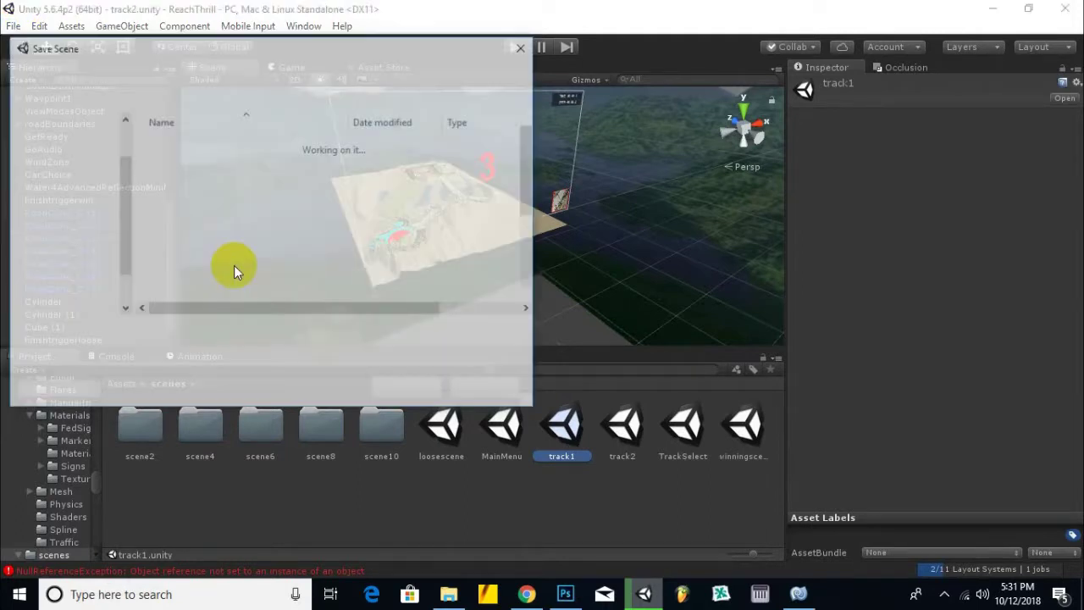
pyautogui.scroll(-3, 195, 259)
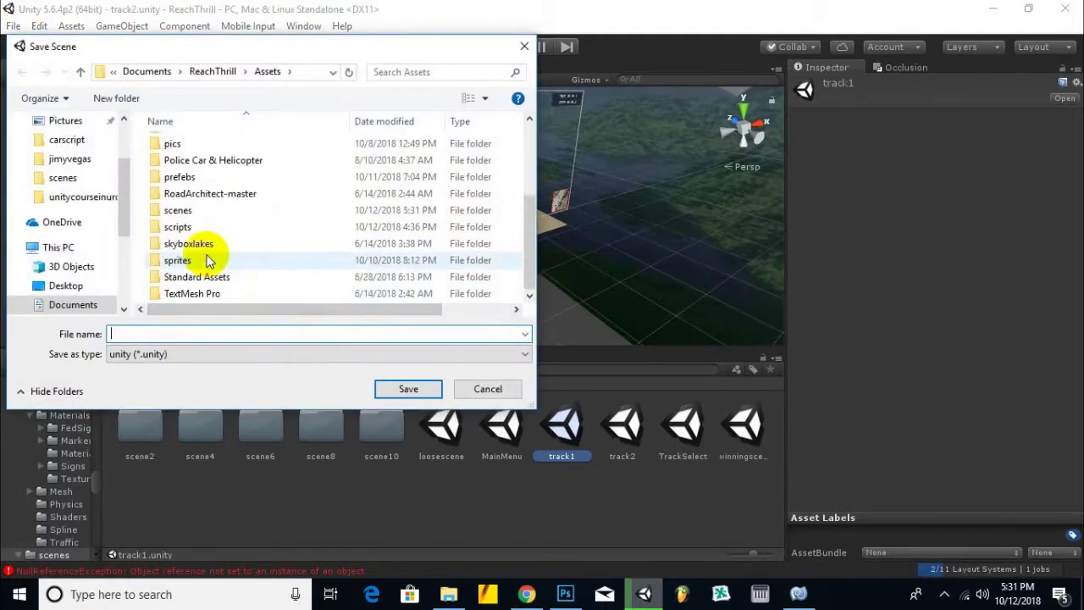
pyautogui.doubleClick(175, 210)
pyautogui.click(179, 277)
pyautogui.doubleClick(137, 334)
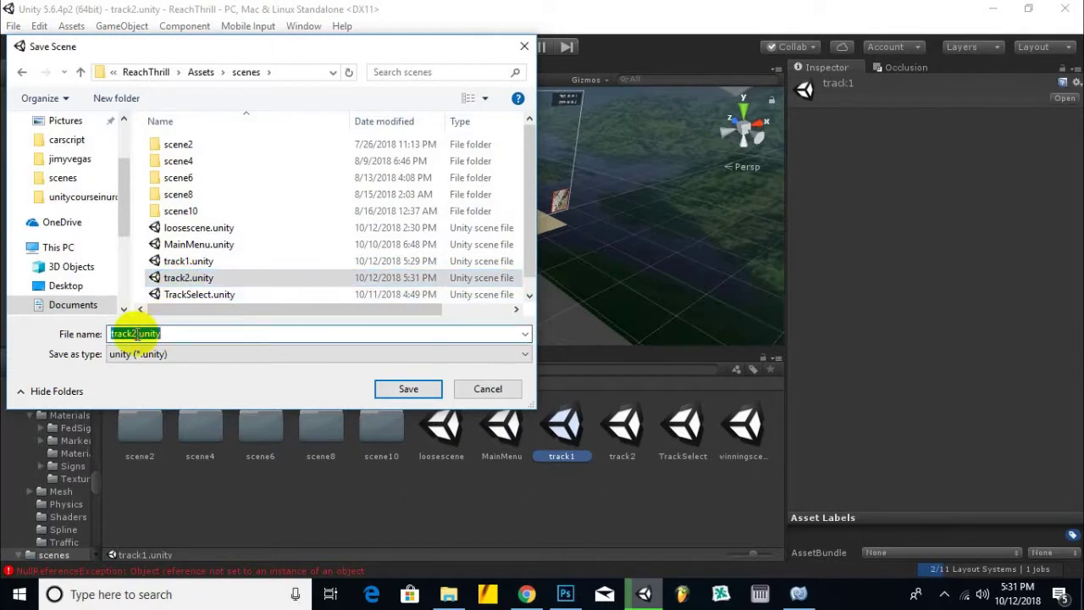
pyautogui.press('BackSpace')
pyautogui.write('3')
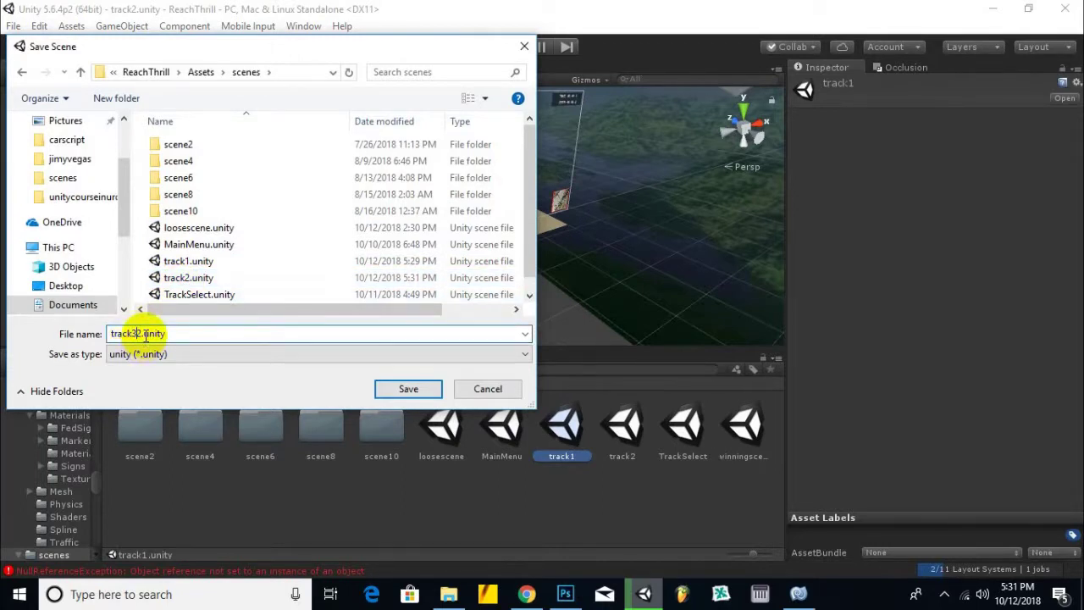
pyautogui.click(404, 388)
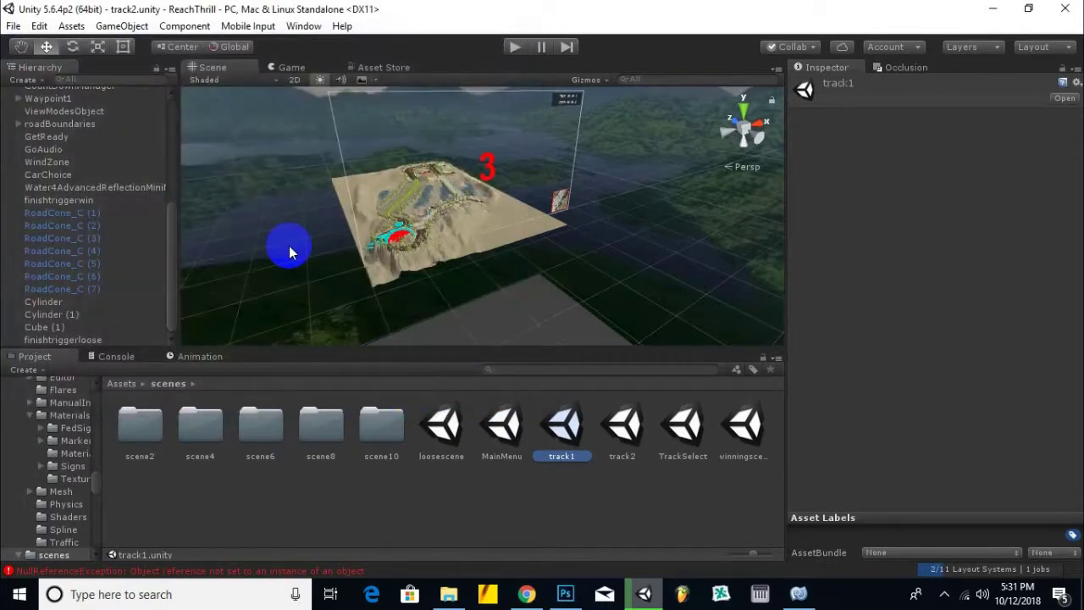
# - Save a third copy of the scene as track4.unity in Assets/scenes
pyautogui.click(13, 24)
pyautogui.click(38, 102)
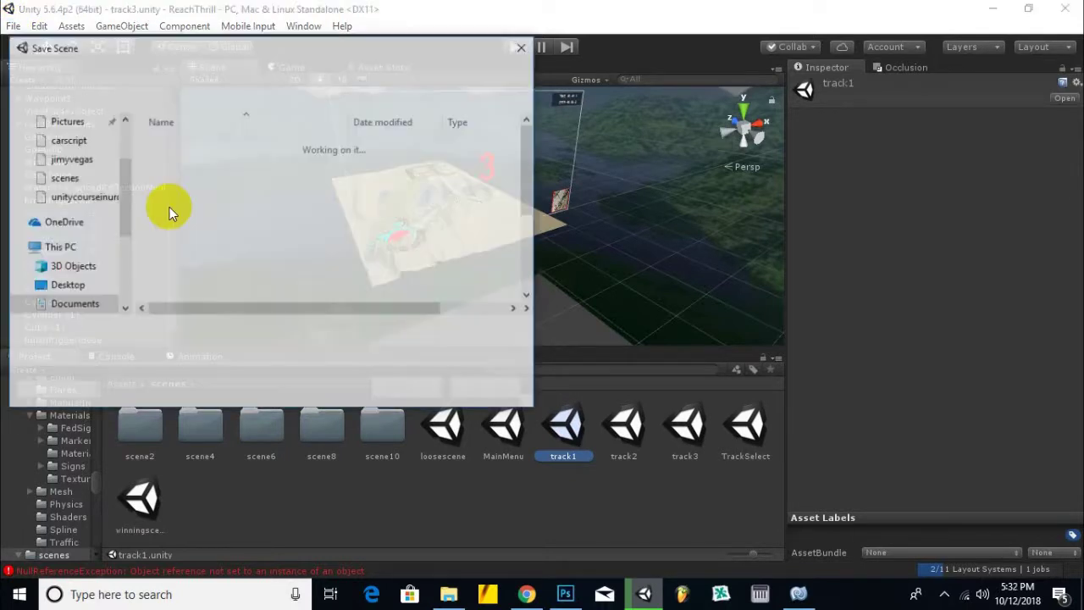
pyautogui.scroll(-3, 255, 254)
pyautogui.doubleClick(182, 209)
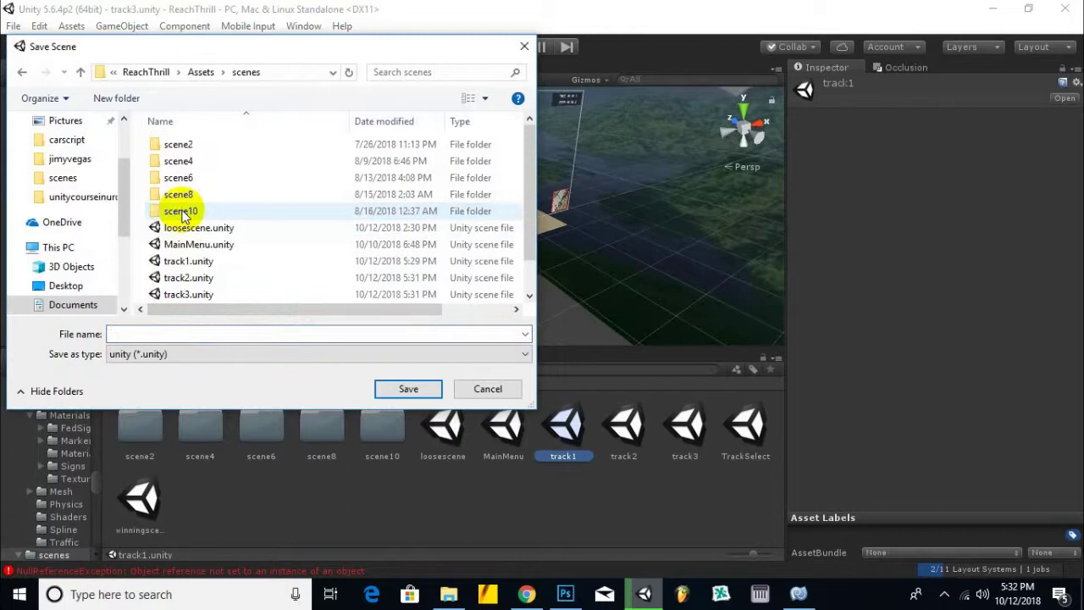
pyautogui.click(178, 295)
pyautogui.doubleClick(136, 333)
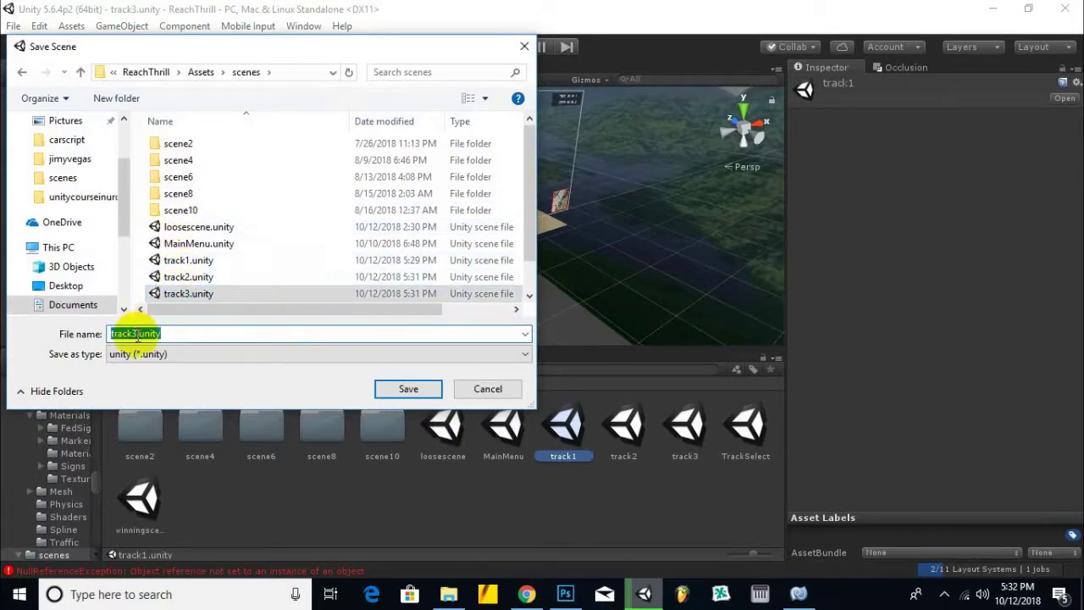
pyautogui.click(136, 333)
pyautogui.press('BackSpace')
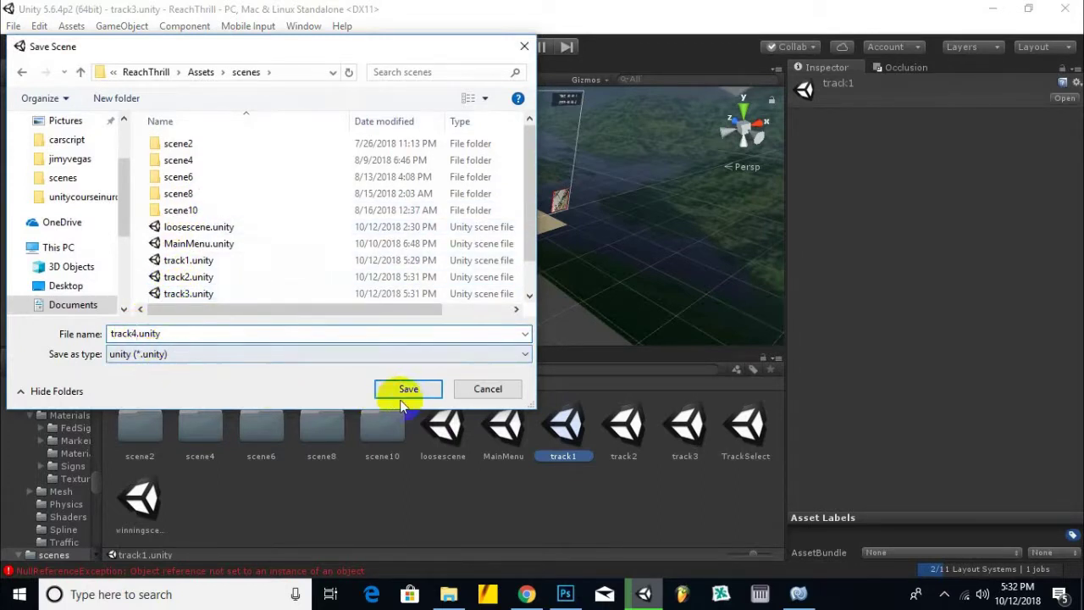
pyautogui.click(400, 392)
pyautogui.click(14, 25)
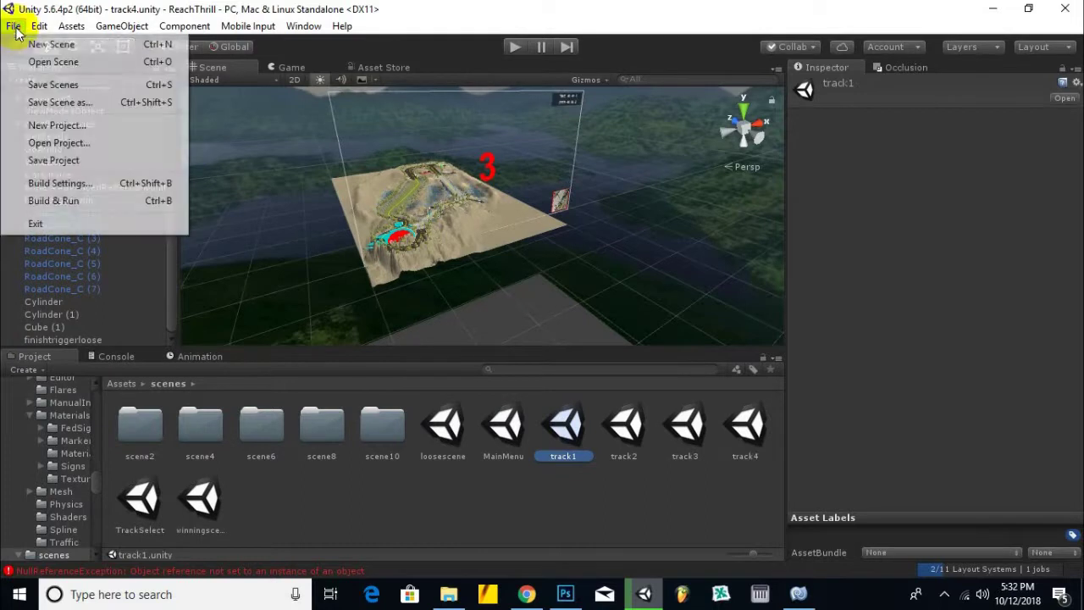
# - Add track2, track3 and track4 to Scenes In Build after track1
pyautogui.click(68, 182)
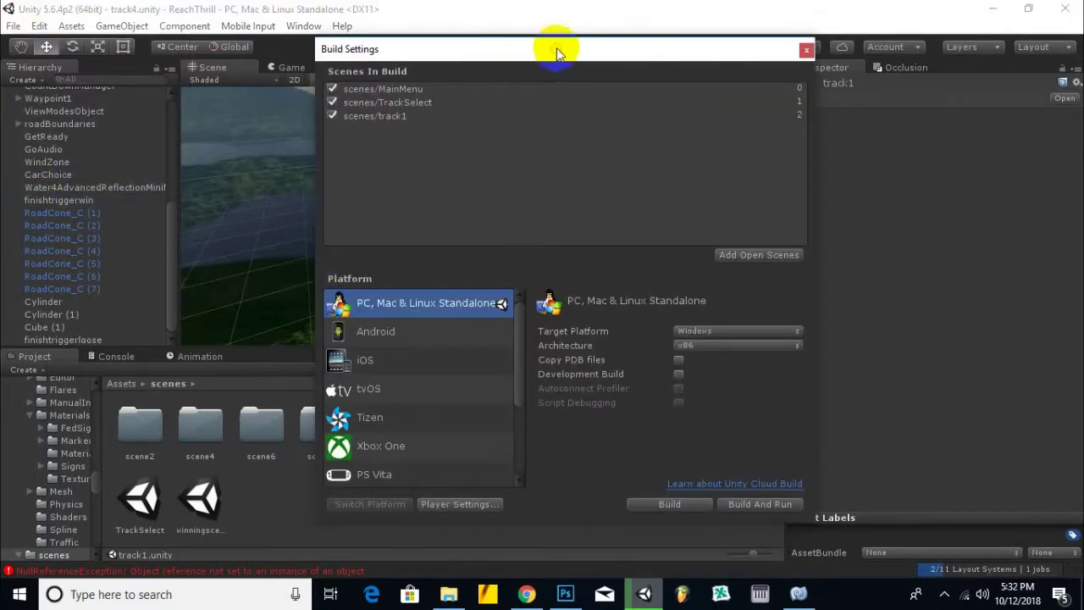
pyautogui.moveTo(556, 49); pyautogui.dragTo(234, 49)
pyautogui.moveTo(625, 423)
pyautogui.mouseDown()
pyautogui.moveTo(337, 284)
pyautogui.moveTo(206, 181)
pyautogui.mouseUp()
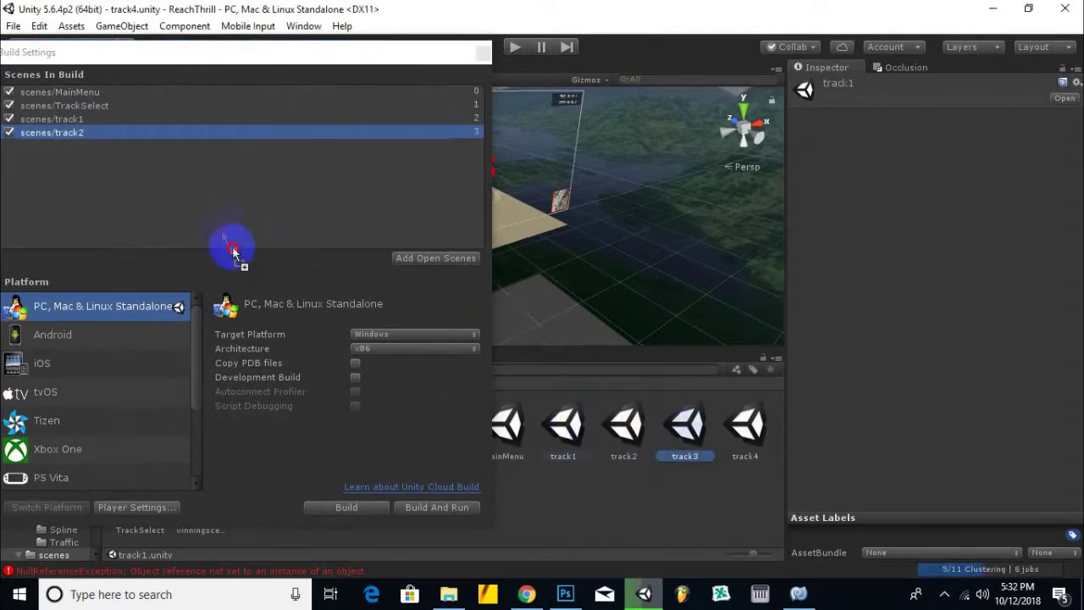
pyautogui.moveTo(686, 444); pyautogui.dragTo(225, 232)
pyautogui.click(748, 437)
pyautogui.moveTo(748, 437); pyautogui.dragTo(121, 194)
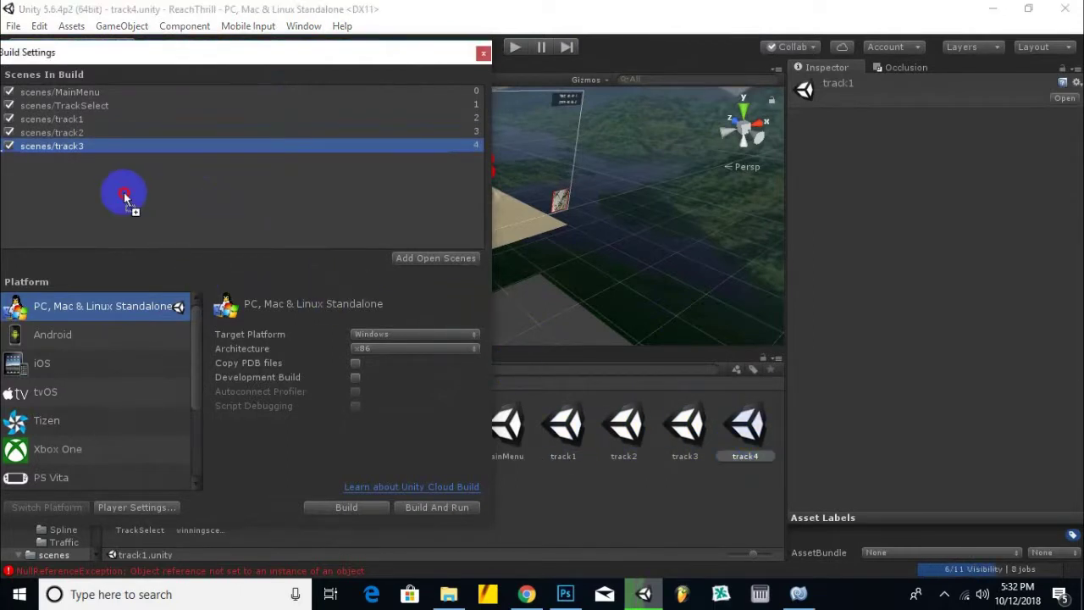
# - Add winningscene and loosescene to Scenes In Build and close Build Settings
pyautogui.moveTo(264, 52); pyautogui.dragTo(599, 78)
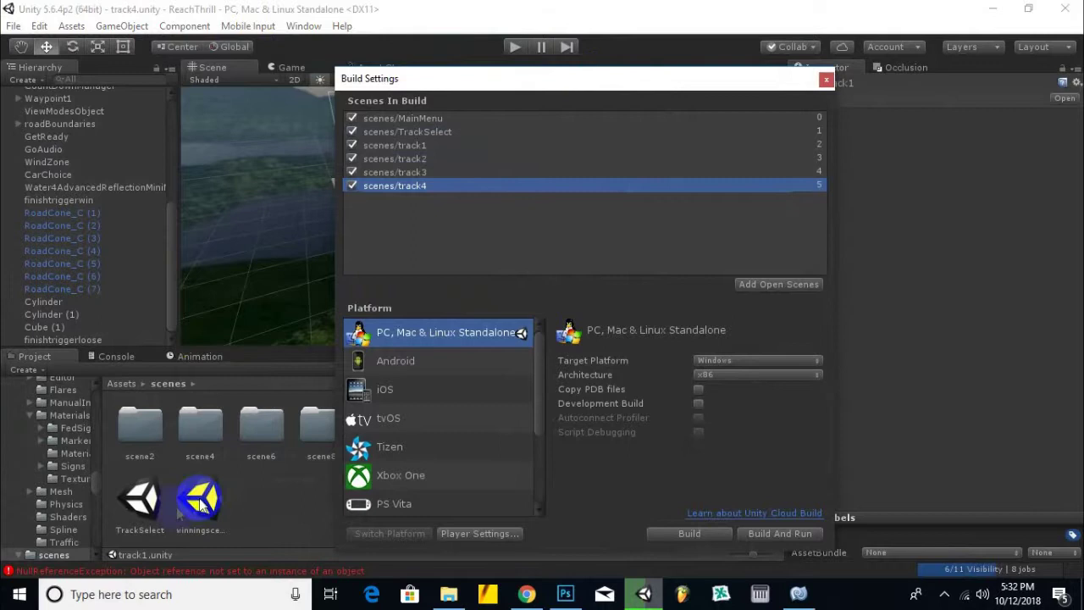
pyautogui.click(288, 436)
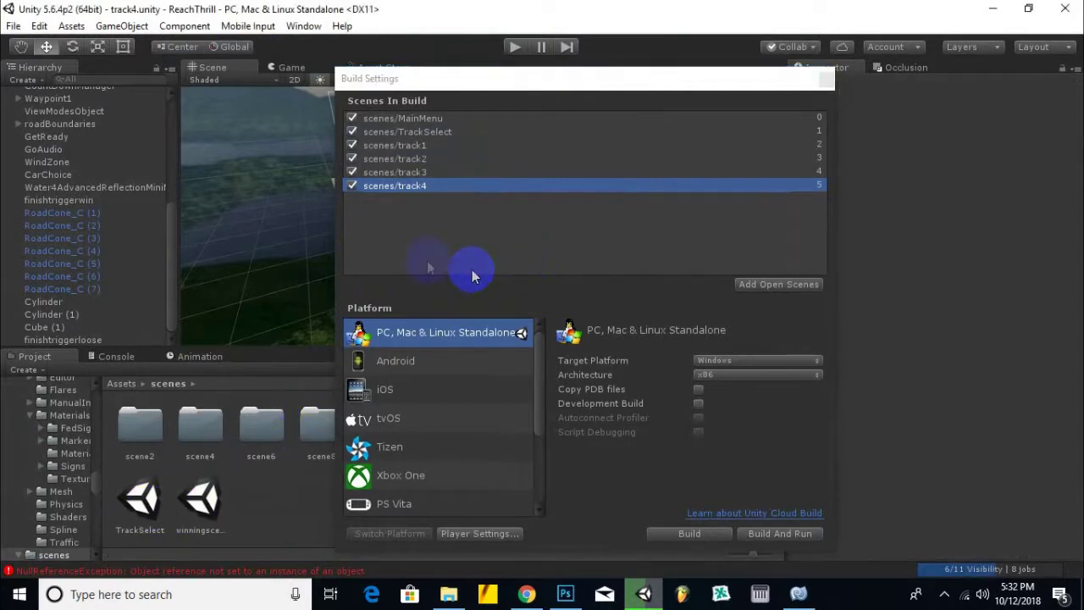
pyautogui.moveTo(197, 495); pyautogui.dragTo(477, 214)
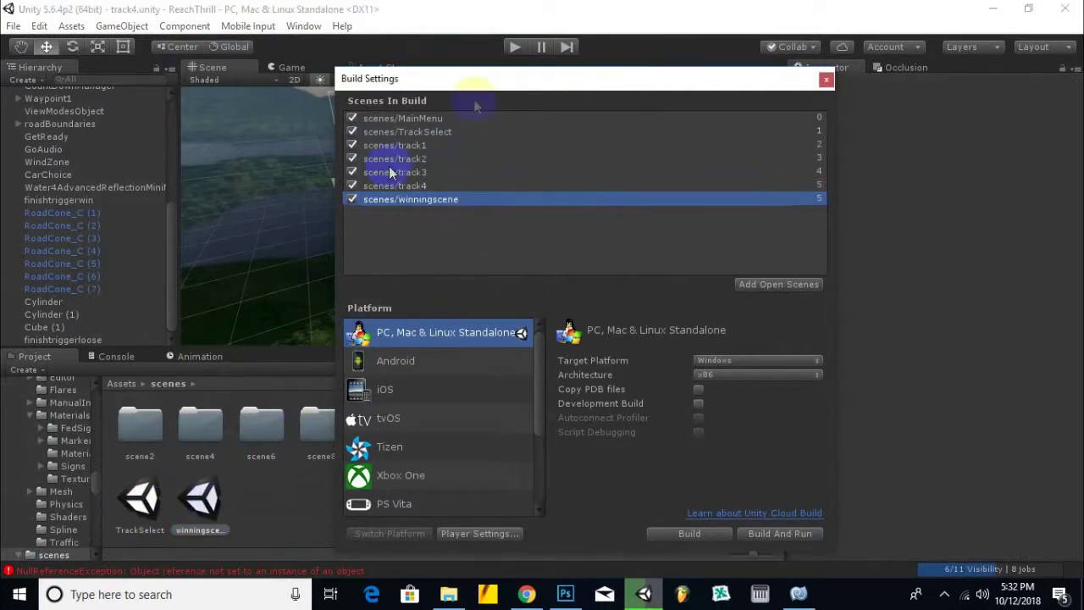
pyautogui.moveTo(532, 81); pyautogui.dragTo(663, 103)
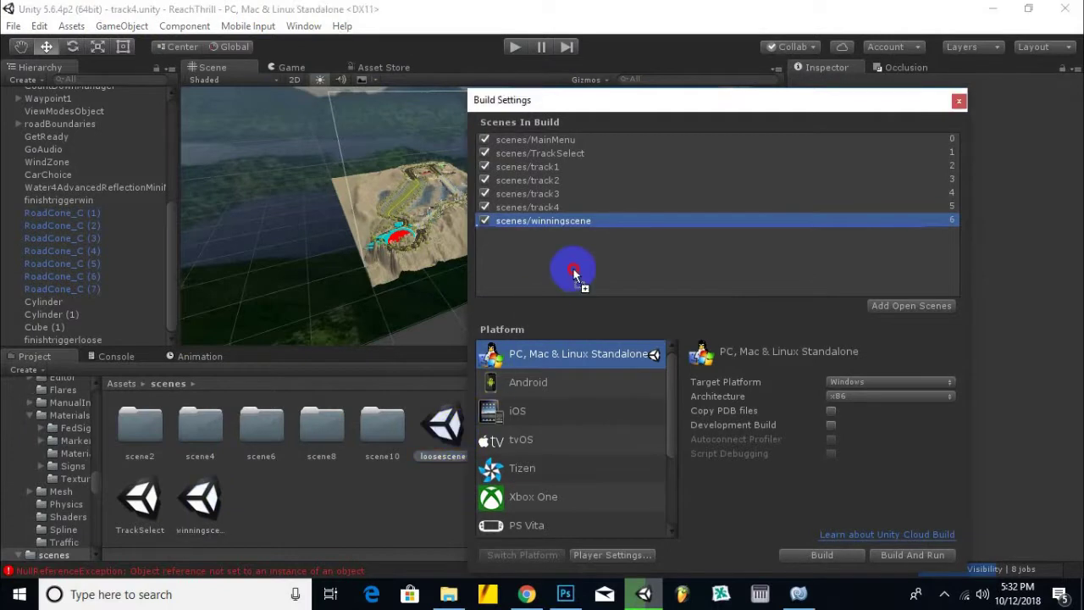
pyautogui.moveTo(457, 436); pyautogui.dragTo(569, 271)
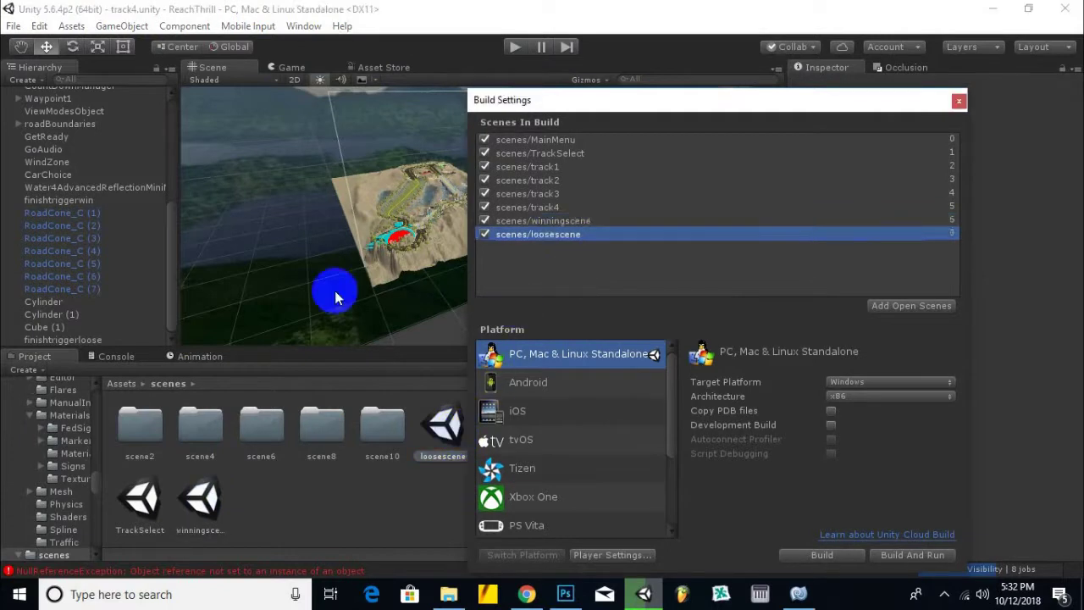
pyautogui.click(959, 102)
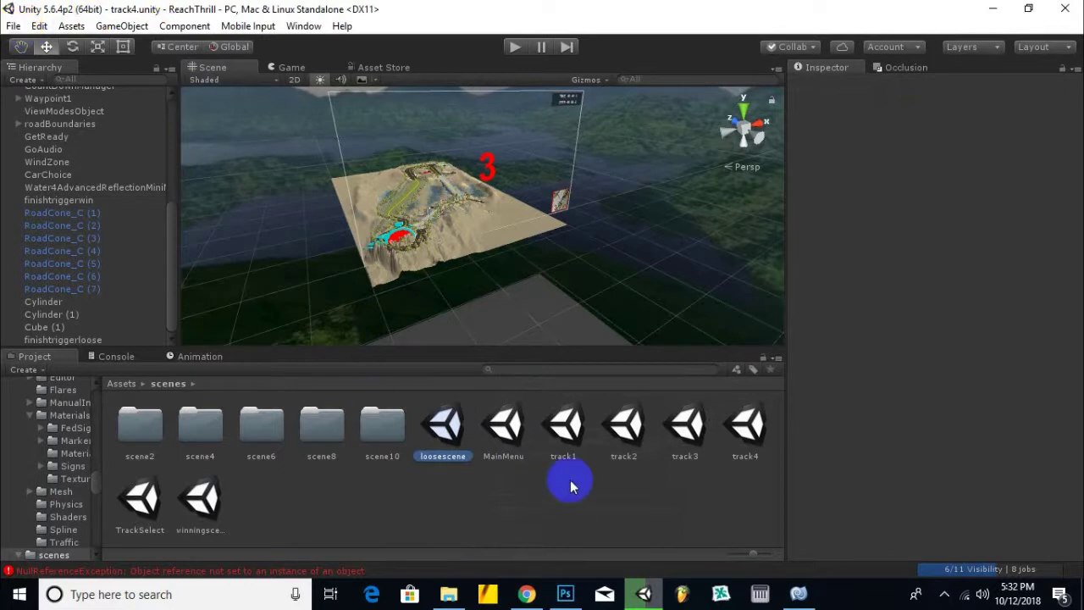
# - Open the track2 scene from the scenes folder
pyautogui.scroll(-2, 571, 269)
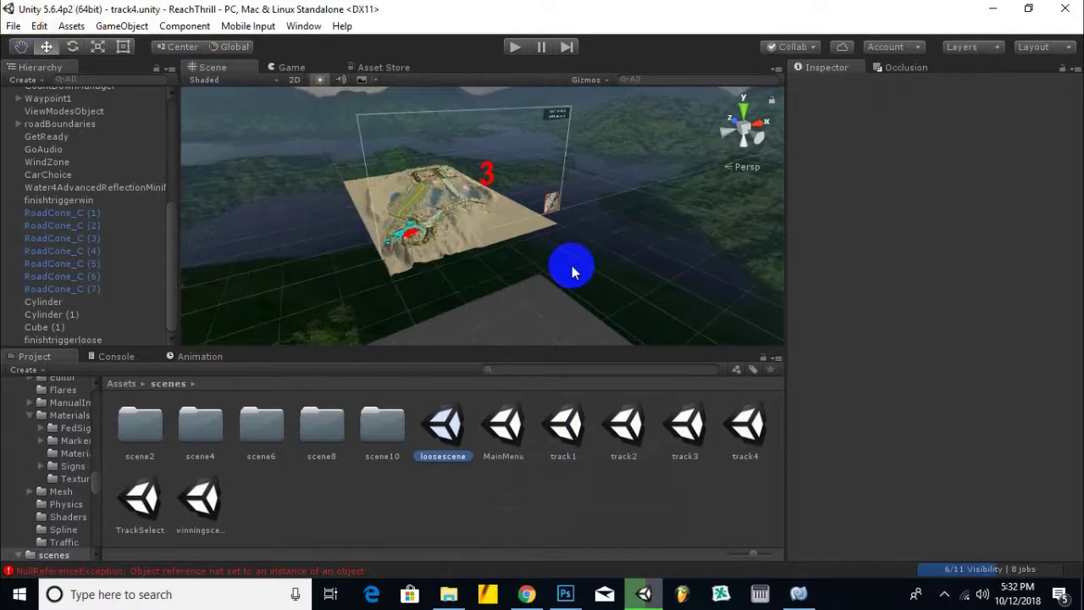
pyautogui.keyDown('alt'); pyautogui.moveTo(488, 288); pyautogui.dragTo(360, 289); pyautogui.keyUp('alt')
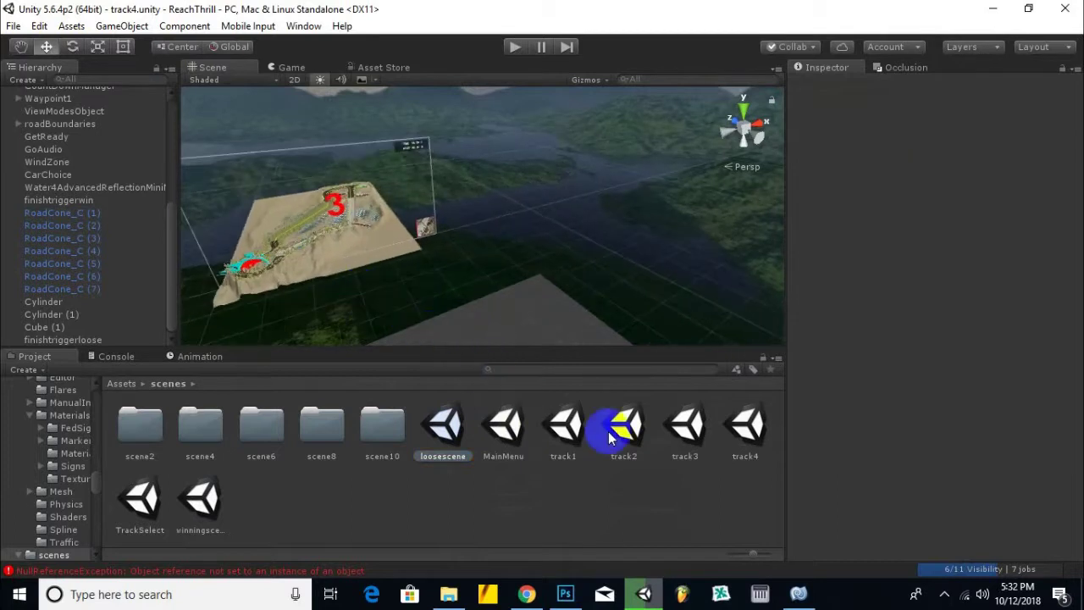
pyautogui.doubleClick(638, 442)
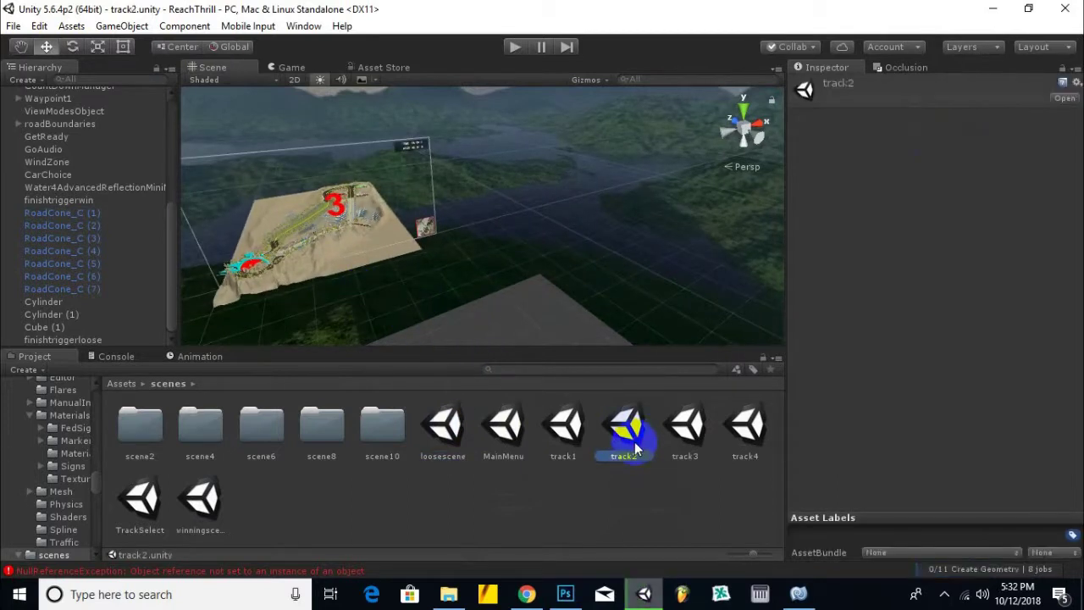
pyautogui.click(625, 430)
# - Orbit, pan and zoom the Scene view to inspect track2's terrain and race track
pyautogui.moveTo(290, 174)
pyautogui.keyDown('alt'); pyautogui.mouseDown()
pyautogui.moveTo(417, 280)
pyautogui.moveTo(405, 230)
pyautogui.moveTo(393, 240)
pyautogui.moveTo(101, 131)
pyautogui.mouseUp(); pyautogui.keyUp('alt')
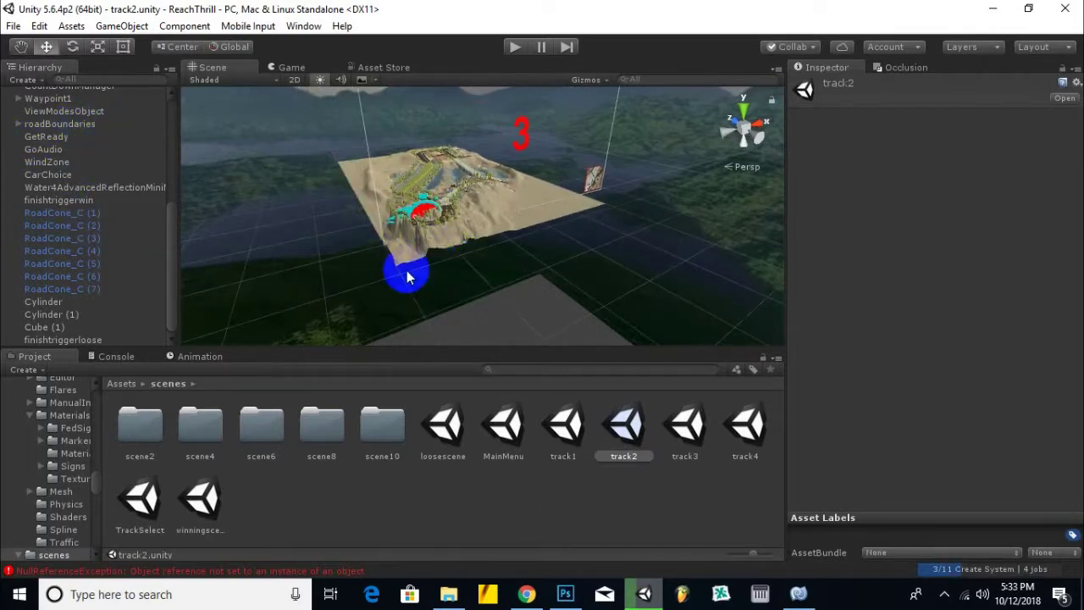
pyautogui.keyDown('alt'); pyautogui.moveTo(402, 310); pyautogui.dragTo(439, 295); pyautogui.keyUp('alt')
pyautogui.moveTo(440, 294); pyautogui.dragTo(453, 279, button='middle')
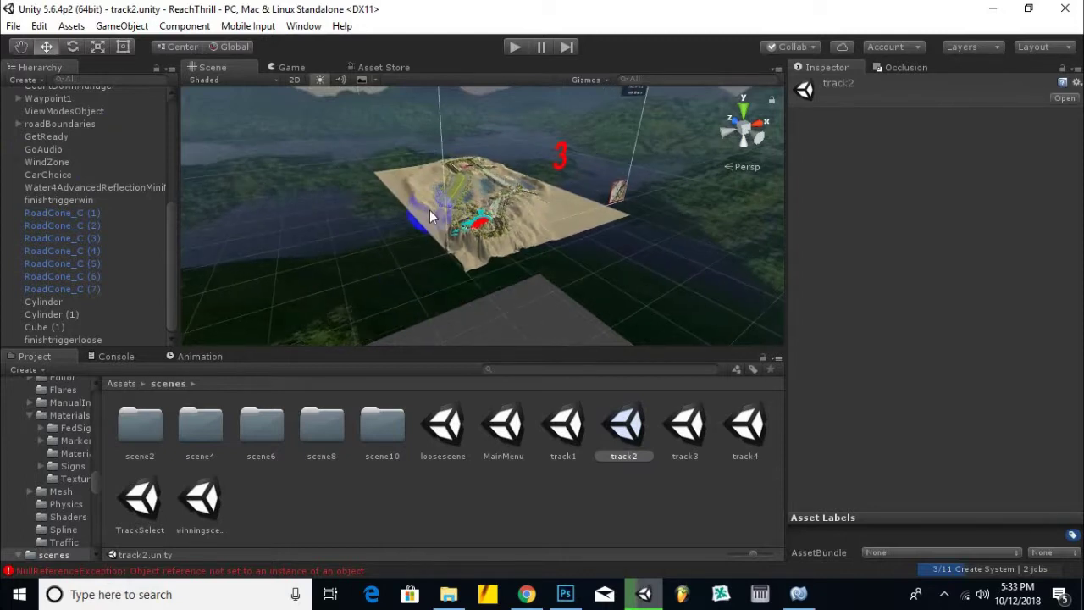
pyautogui.scroll(3, 455, 245)
pyautogui.scroll(3, 455, 245)
pyautogui.scroll(3, 455, 246)
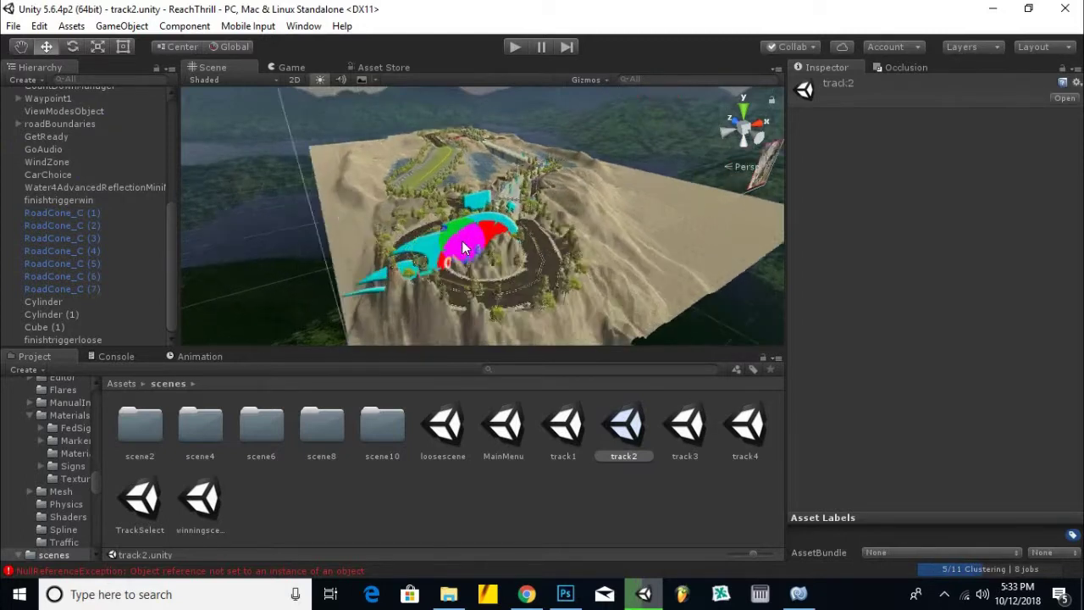
pyautogui.scroll(3, 455, 246)
pyautogui.scroll(2, 616, 235)
pyautogui.moveTo(616, 235)
pyautogui.keyDown('alt'); pyautogui.mouseDown()
pyautogui.moveTo(421, 242)
pyautogui.moveTo(676, 254)
pyautogui.mouseUp(); pyautogui.keyUp('alt')
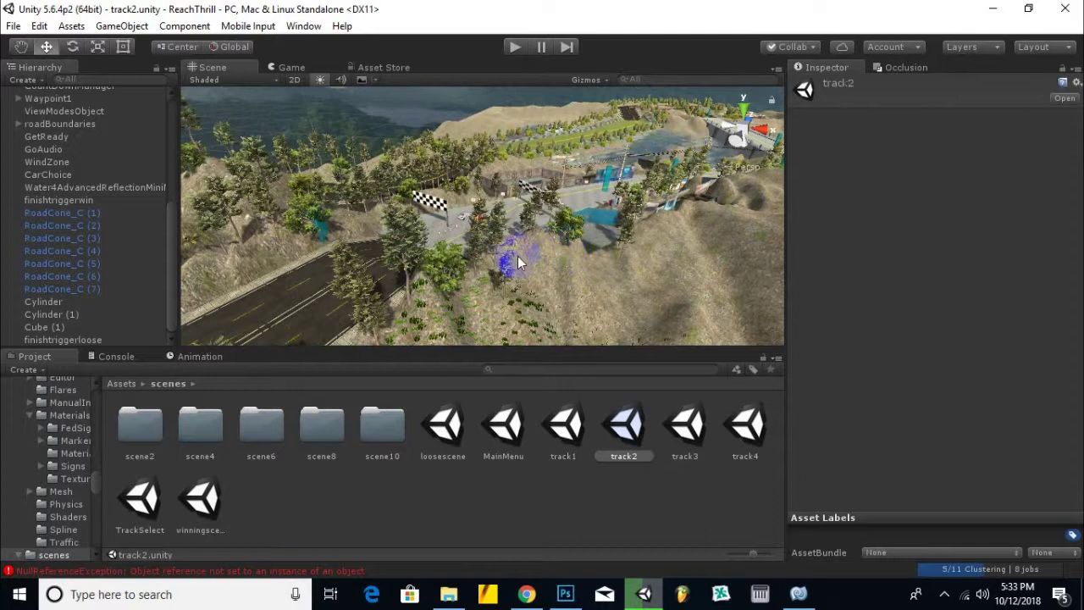
pyautogui.keyDown('alt'); pyautogui.moveTo(552, 261); pyautogui.dragTo(448, 296); pyautogui.keyUp('alt')
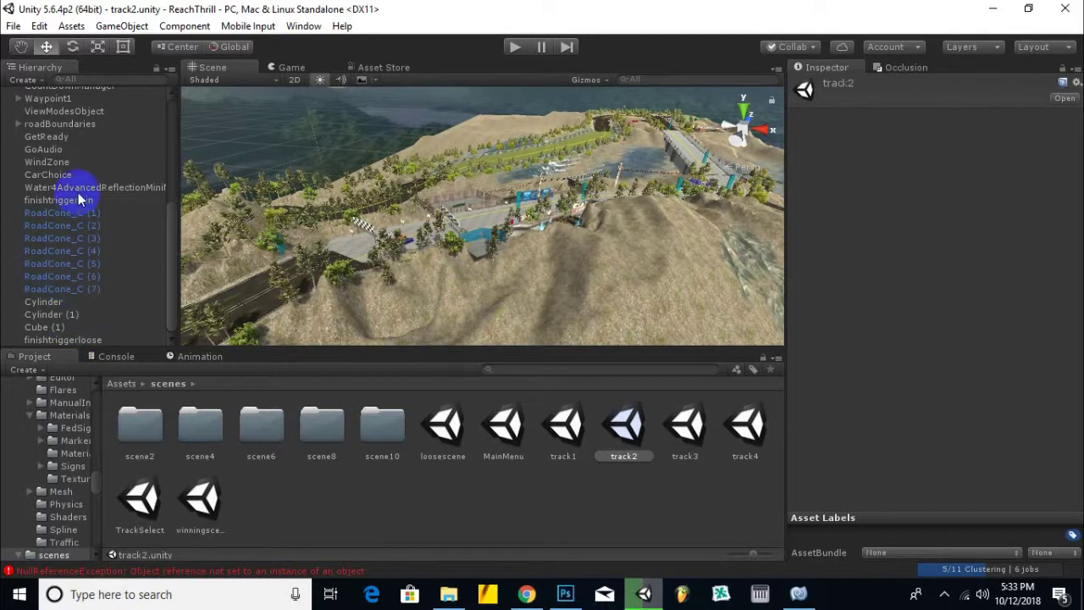
pyautogui.scroll(6, 67, 330)
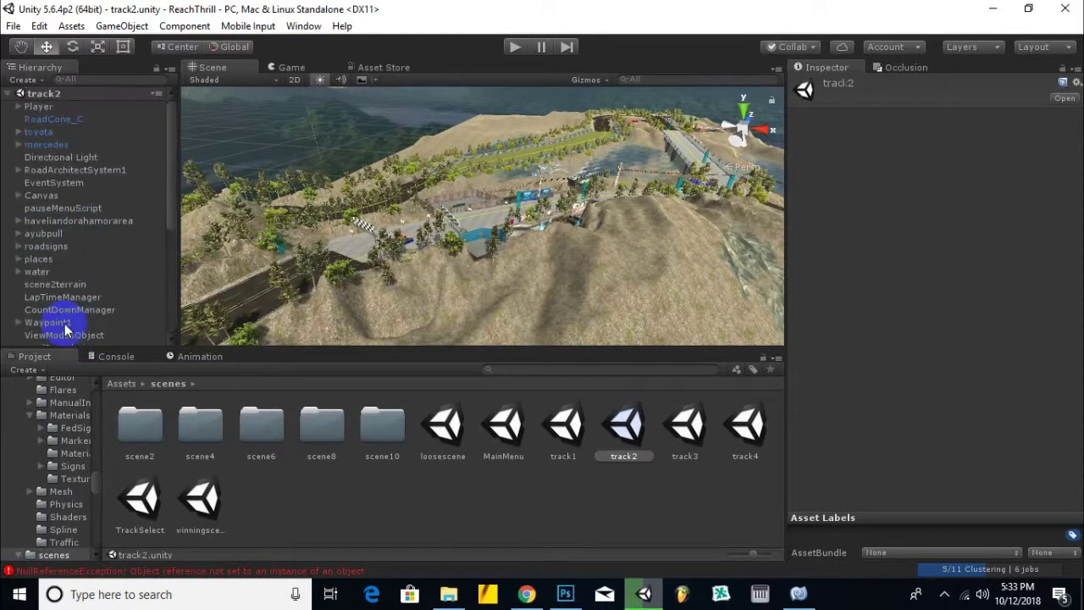
# - Delete RoadArchitectSystem1, haveliandorahamorarea, ayubpull, roadsigns, places, water, scene2terrain, Waypoint1 and roadBoundaries
pyautogui.click(46, 172)
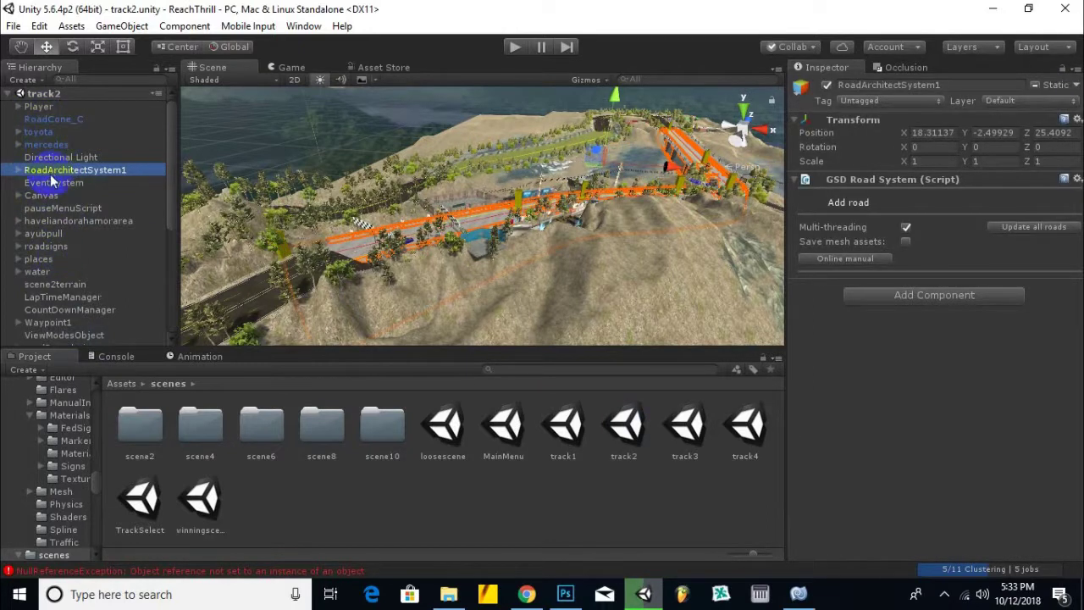
pyautogui.keyDown('ctrl'); pyautogui.click(64, 221); pyautogui.keyUp('ctrl')
pyautogui.keyDown('ctrl'); pyautogui.click(43, 234); pyautogui.keyUp('ctrl')
pyautogui.keyDown('ctrl'); pyautogui.click(43, 246); pyautogui.keyUp('ctrl')
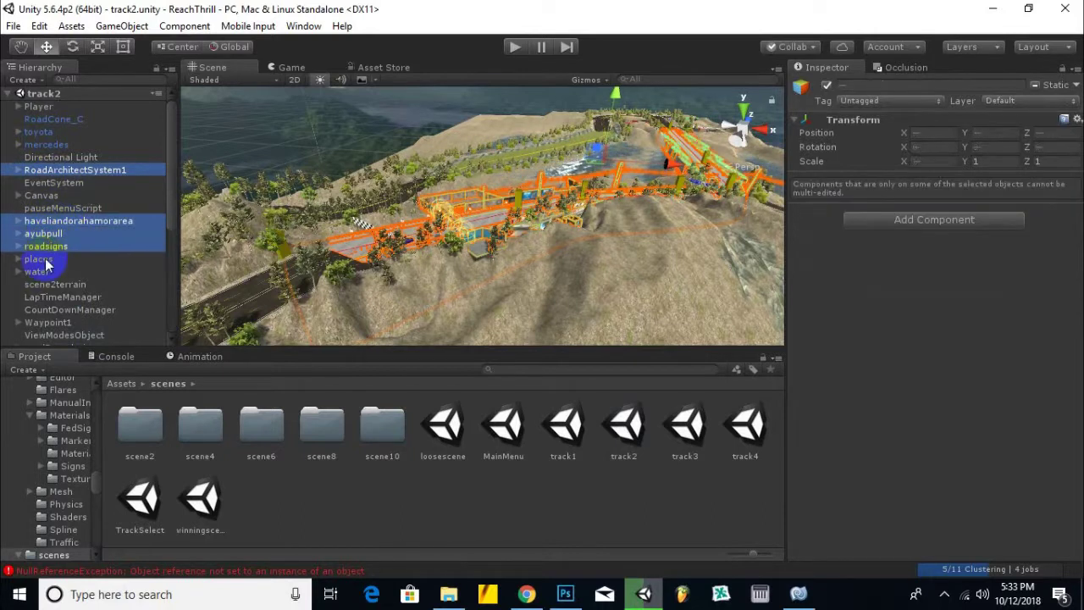
pyautogui.keyDown('ctrl'); pyautogui.click(38, 259); pyautogui.keyUp('ctrl')
pyautogui.keyDown('ctrl'); pyautogui.click(38, 273); pyautogui.keyUp('ctrl')
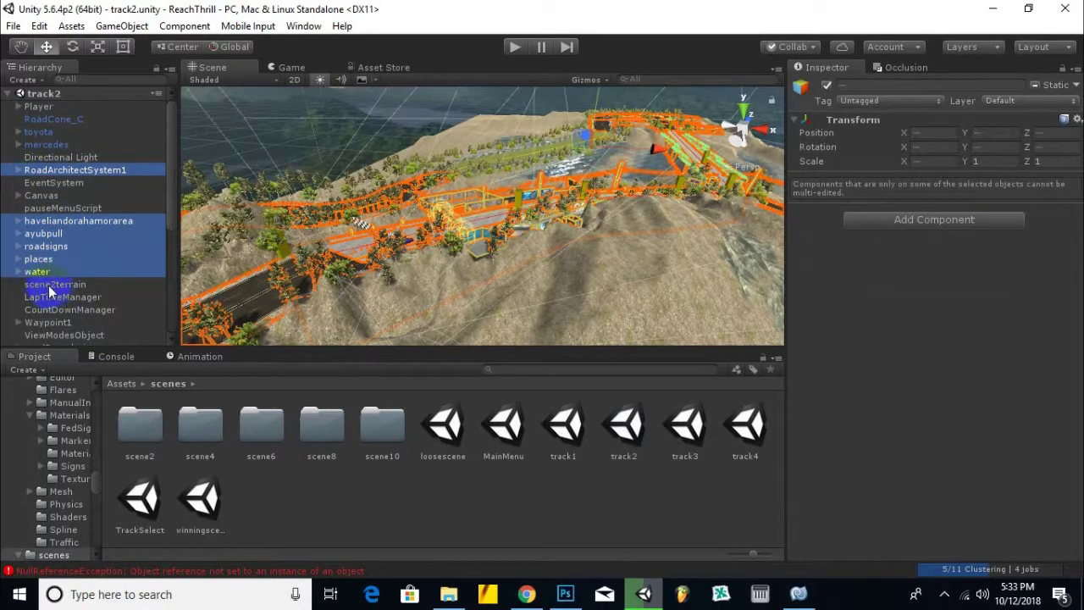
pyautogui.keyDown('ctrl'); pyautogui.click(65, 288); pyautogui.keyUp('ctrl')
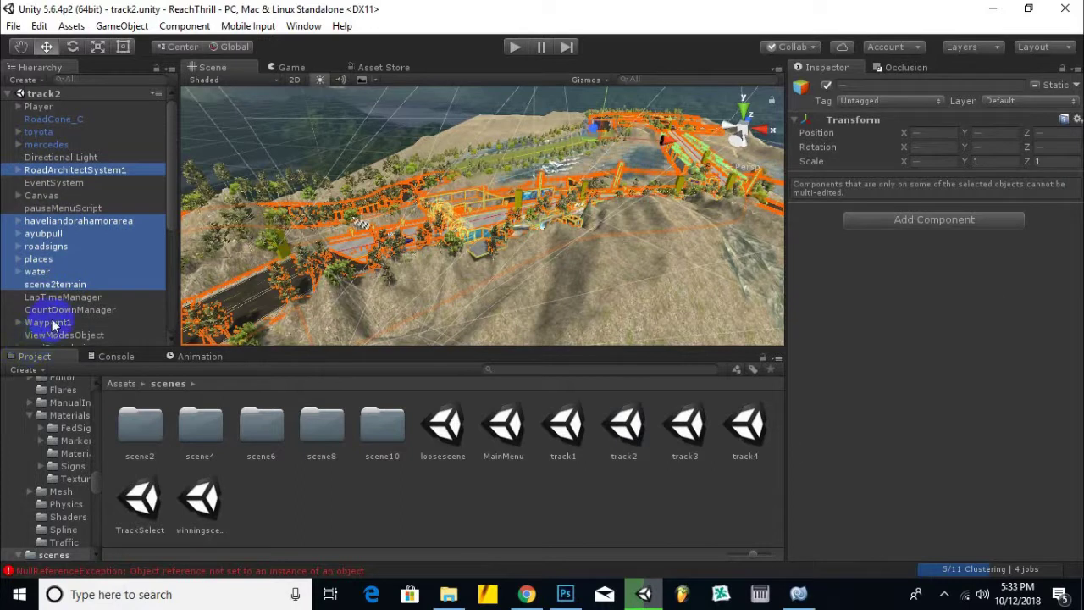
pyautogui.keyDown('ctrl'); pyautogui.click(63, 325); pyautogui.keyUp('ctrl')
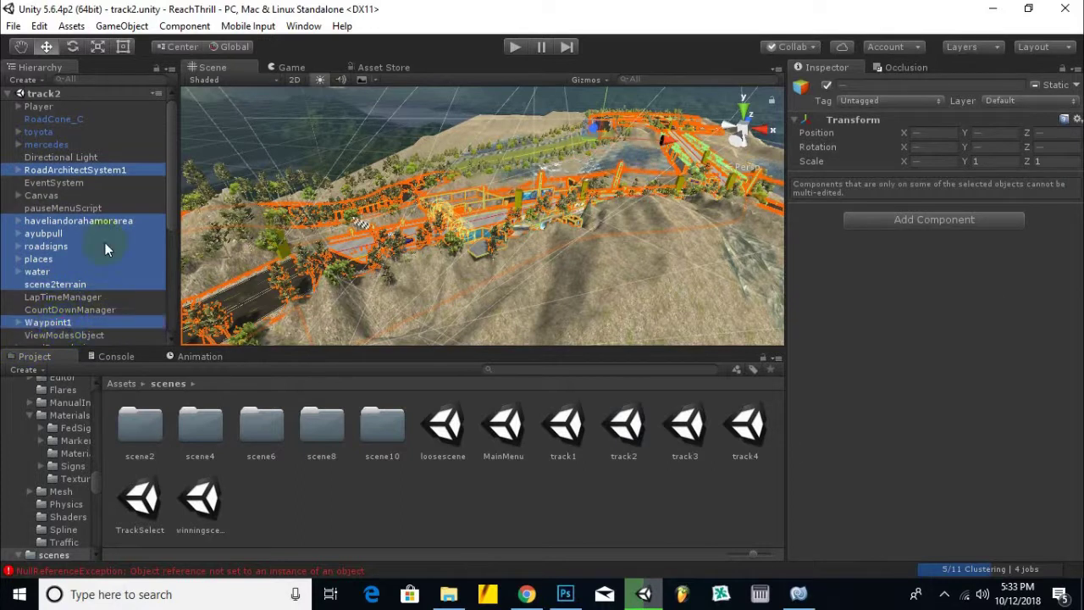
pyautogui.scroll(-3, 105, 242)
pyautogui.scroll(-6, 104, 272)
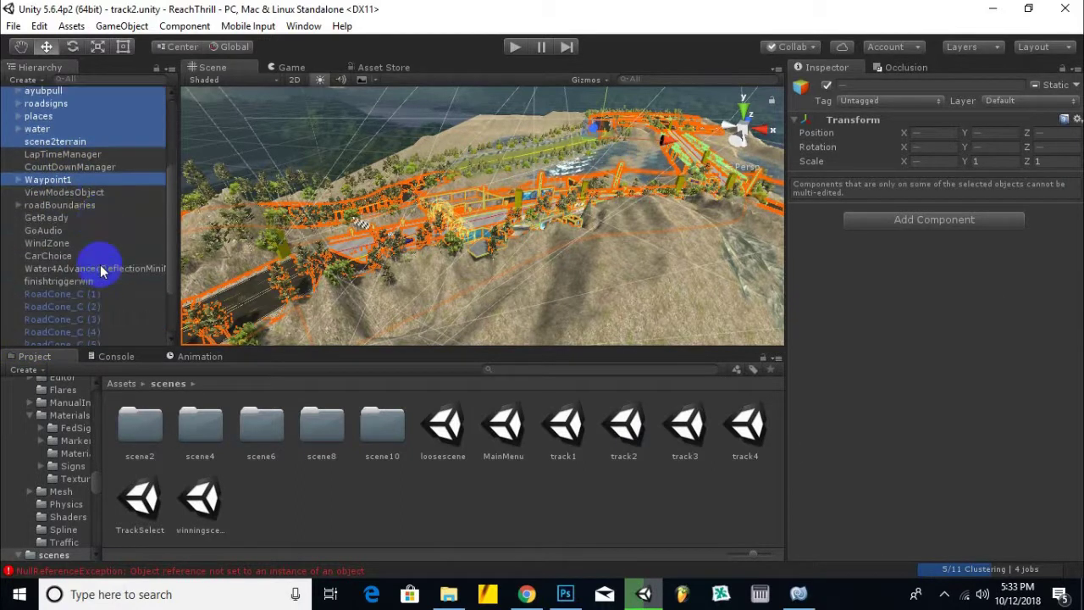
pyautogui.keyDown('ctrl'); pyautogui.click(81, 209); pyautogui.keyUp('ctrl')
pyautogui.scroll(-5, 122, 253)
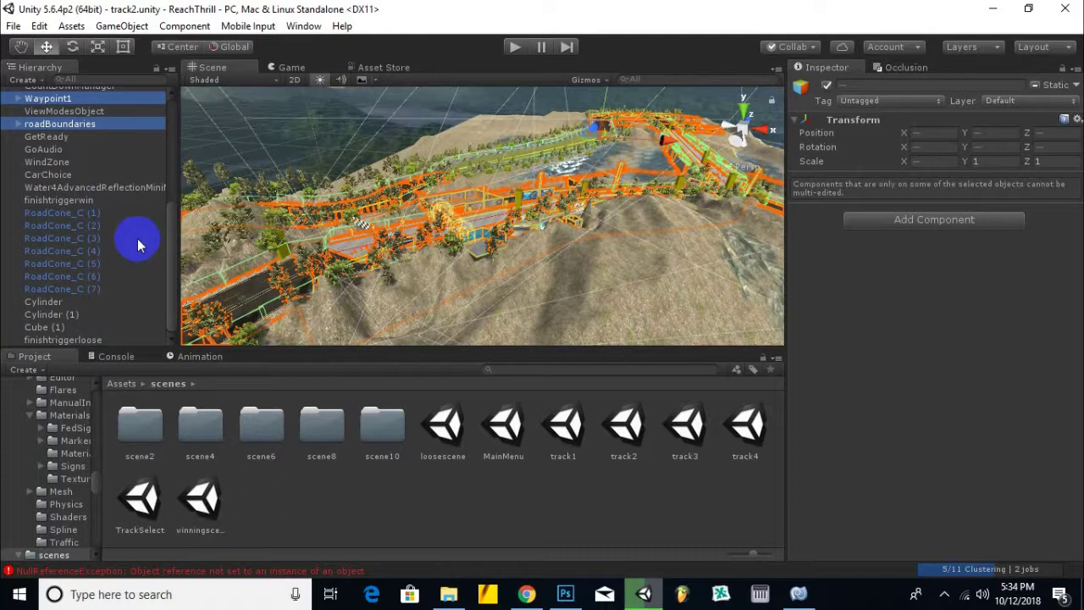
pyautogui.press('Delete')
# - Delete road cones RoadCone_C (1) through RoadCone_C (7) from the scene
pyautogui.scroll(2, 342, 284)
pyautogui.moveTo(339, 289); pyautogui.dragTo(431, 271, button='middle')
pyautogui.scroll(2, 490, 280)
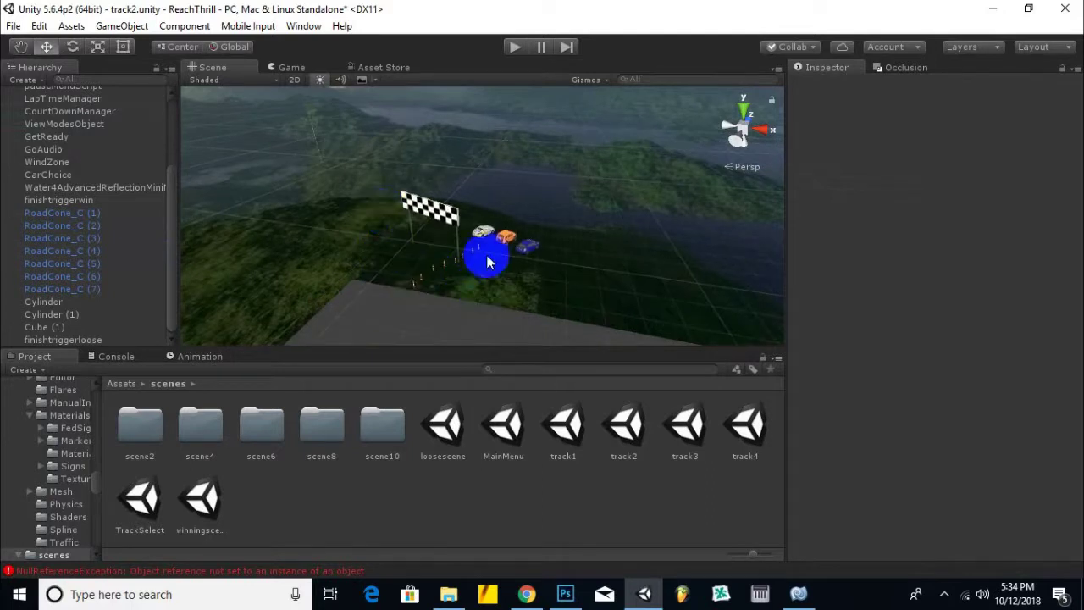
pyautogui.click(72, 289)
pyautogui.keyDown('shift'); pyautogui.click(83, 217); pyautogui.keyUp('shift')
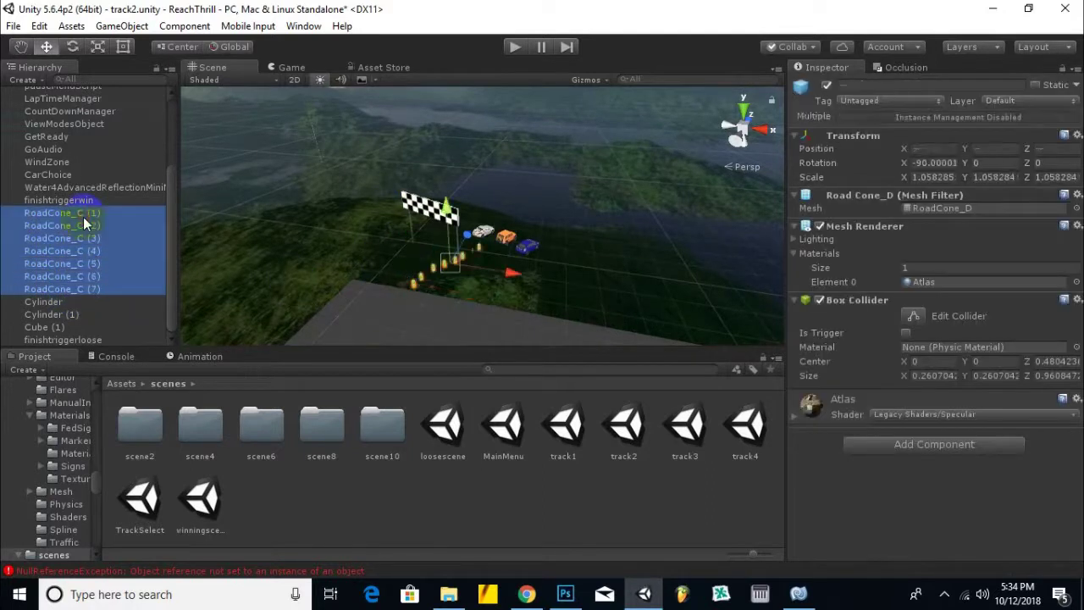
pyautogui.rightClick(83, 223)
pyautogui.click(115, 298)
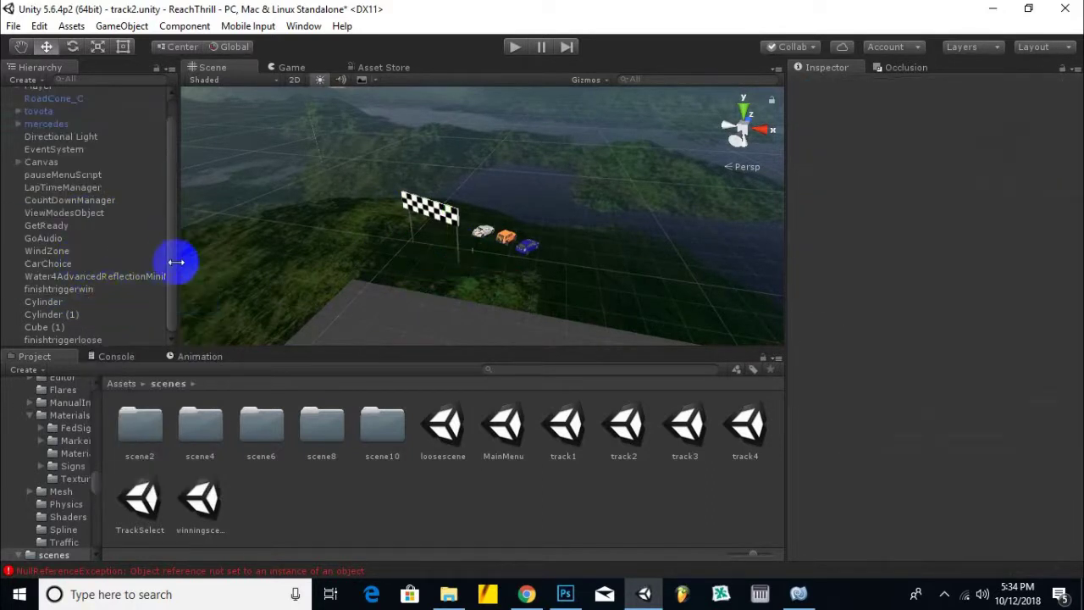
# - Select the finish-line pieces: checkered flag, finishtriggerwin, Cylinder and Cylinder (1)
pyautogui.click(438, 222)
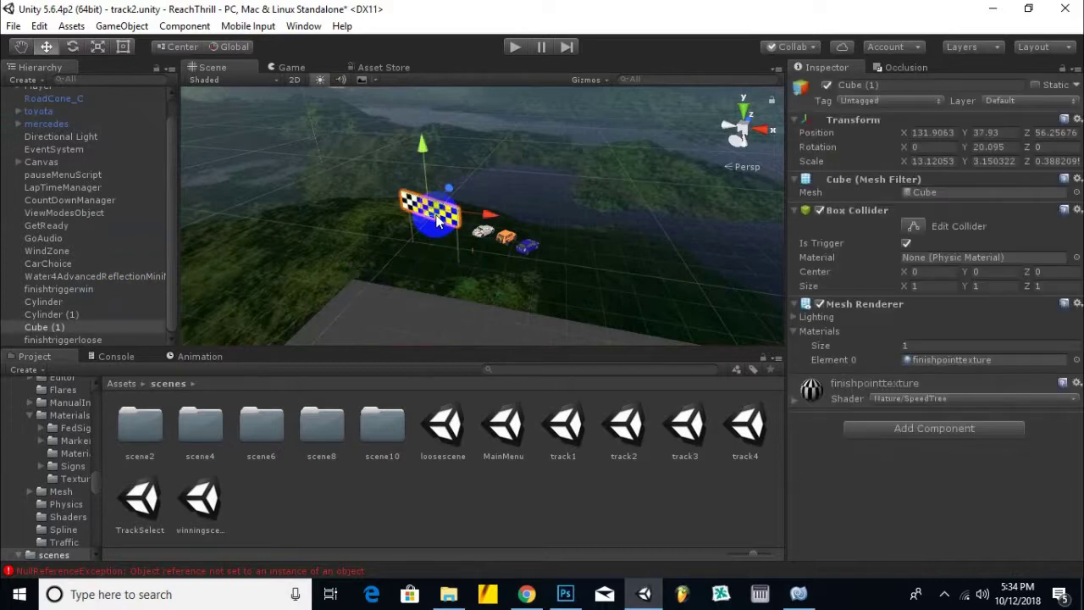
pyautogui.keyDown('ctrl'); pyautogui.click(92, 291); pyautogui.keyUp('ctrl')
pyautogui.keyDown('ctrl'); pyautogui.click(51, 303); pyautogui.keyUp('ctrl')
pyautogui.keyDown('ctrl'); pyautogui.click(56, 314); pyautogui.keyUp('ctrl')
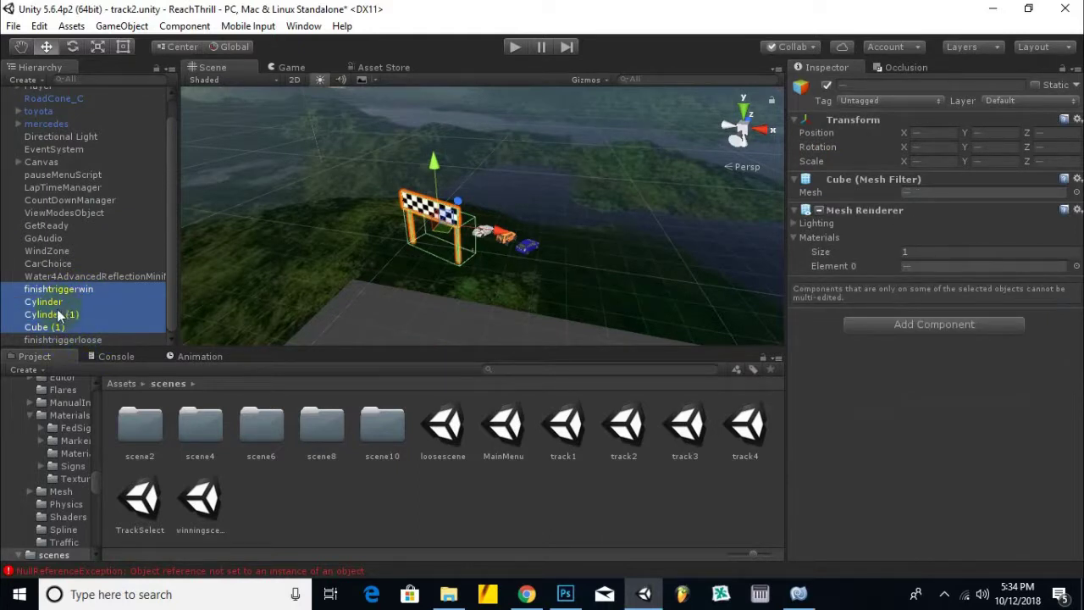
pyautogui.click(123, 383)
pyautogui.click(125, 386)
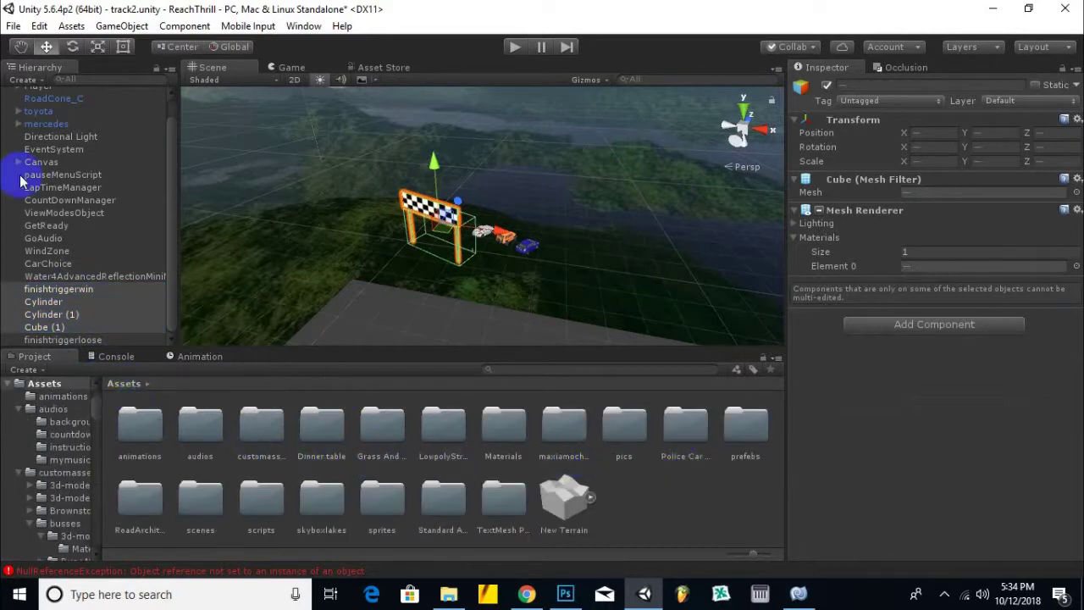
pyautogui.click(41, 81)
# - Create an empty GameObject named finishline and nest the four finish pieces under it
pyautogui.click(46, 98)
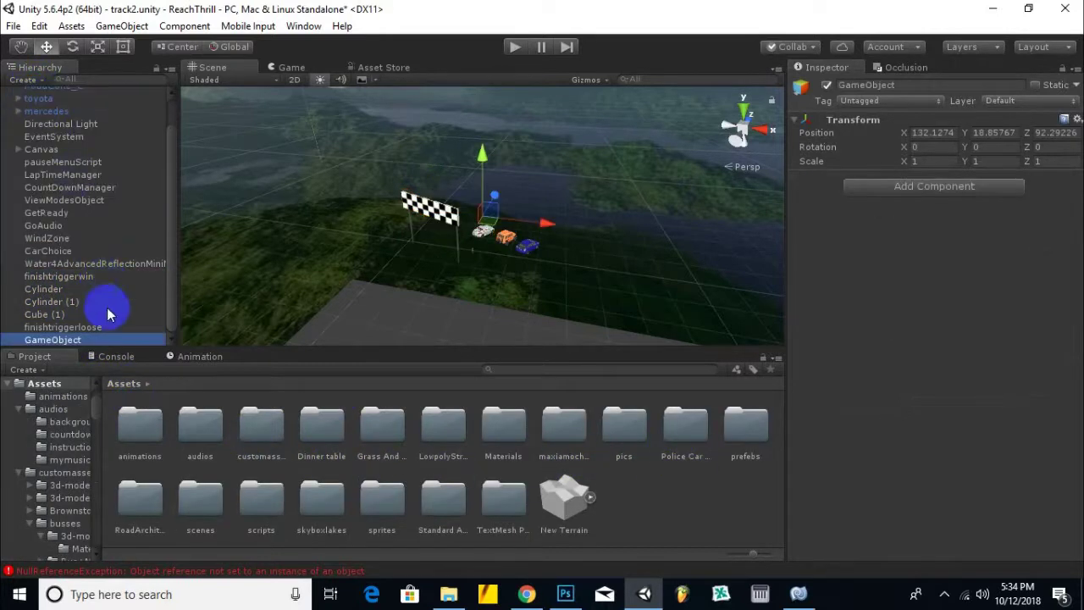
pyautogui.rightClick(64, 344)
pyautogui.click(119, 125)
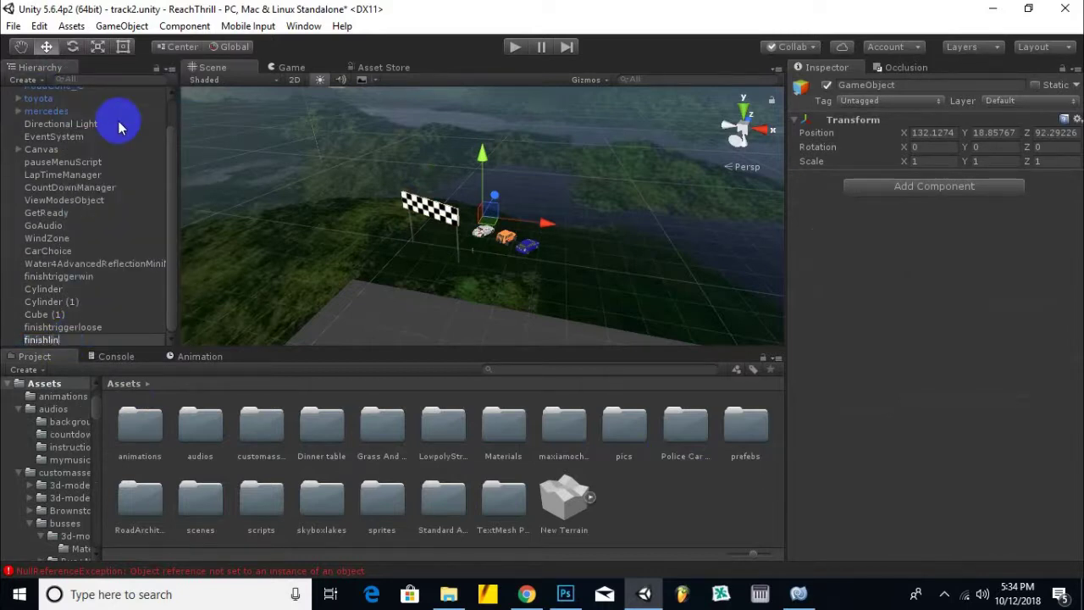
pyautogui.click(54, 315)
pyautogui.keyDown('shift'); pyautogui.click(52, 278); pyautogui.keyUp('shift')
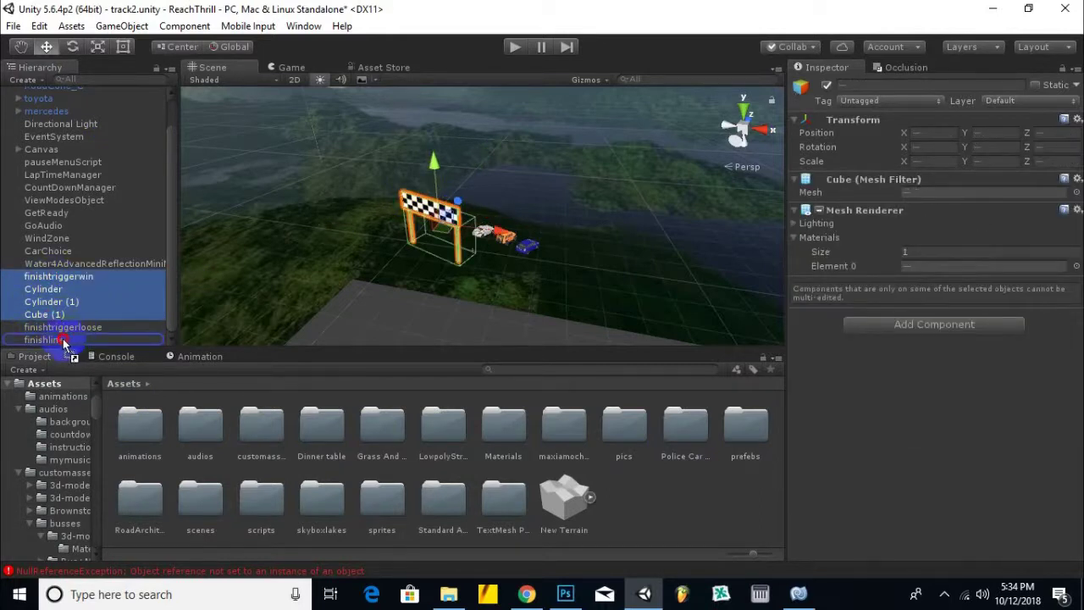
pyautogui.moveTo(58, 343); pyautogui.dragTo(58, 341)
# - Delete the finishtriggerloose object
pyautogui.click(85, 278)
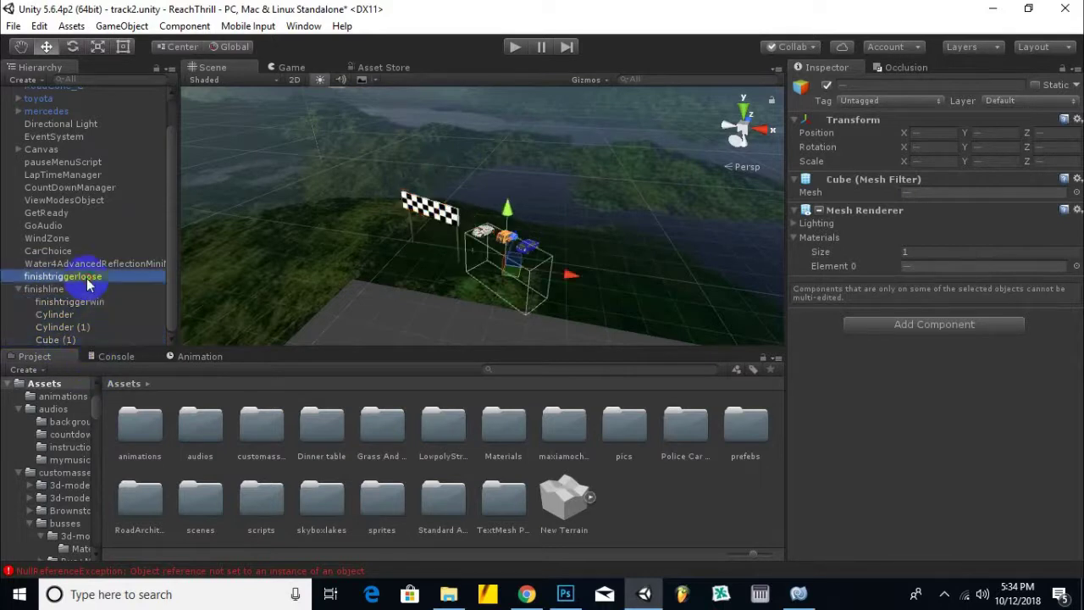
pyautogui.rightClick(88, 285)
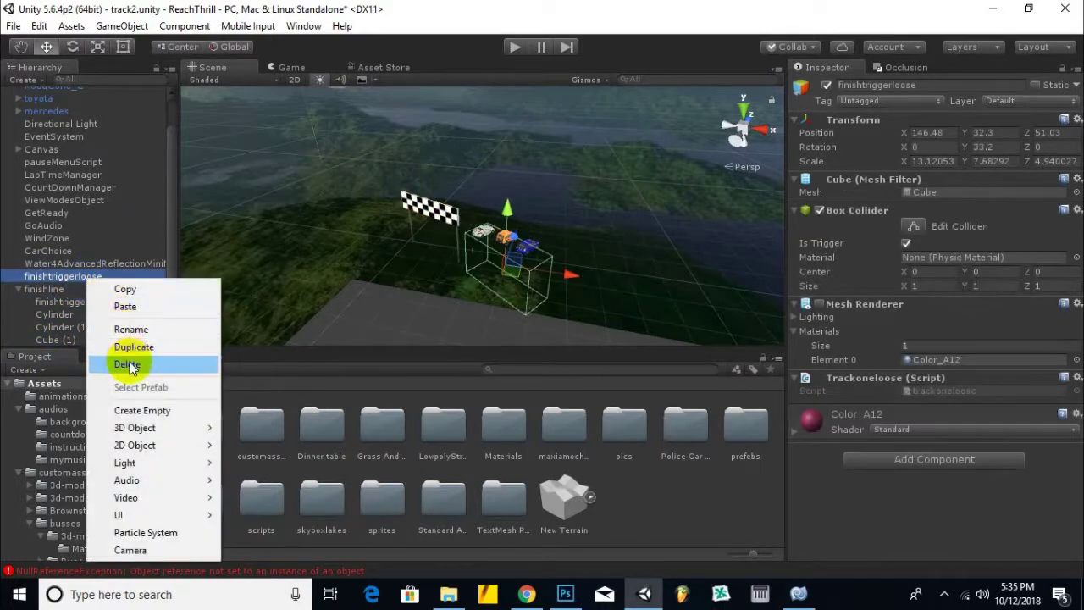
pyautogui.click(93, 363)
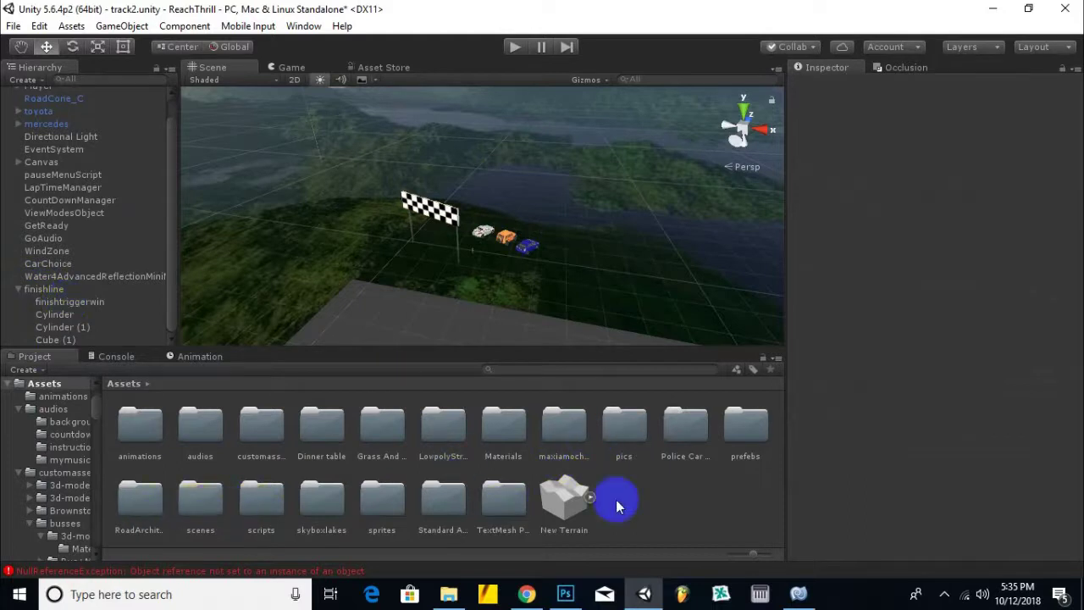
# - Save finishline as a prefab in the prefebs folder, then delete it from the scene
pyautogui.doubleClick(720, 441)
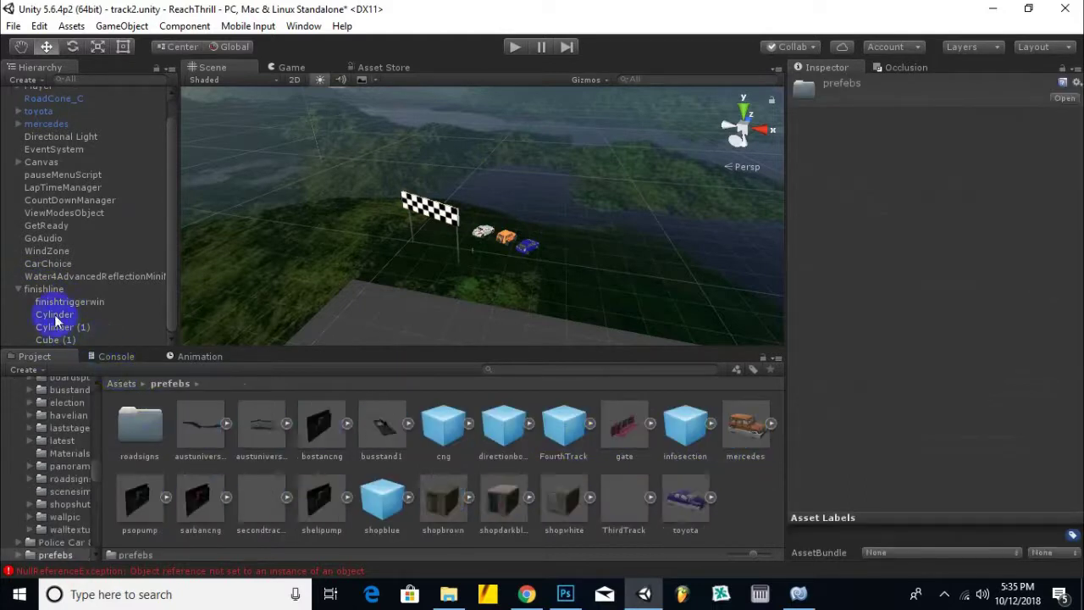
pyautogui.moveTo(49, 299)
pyautogui.mouseDown()
pyautogui.moveTo(741, 489)
pyautogui.moveTo(738, 508)
pyautogui.mouseUp()
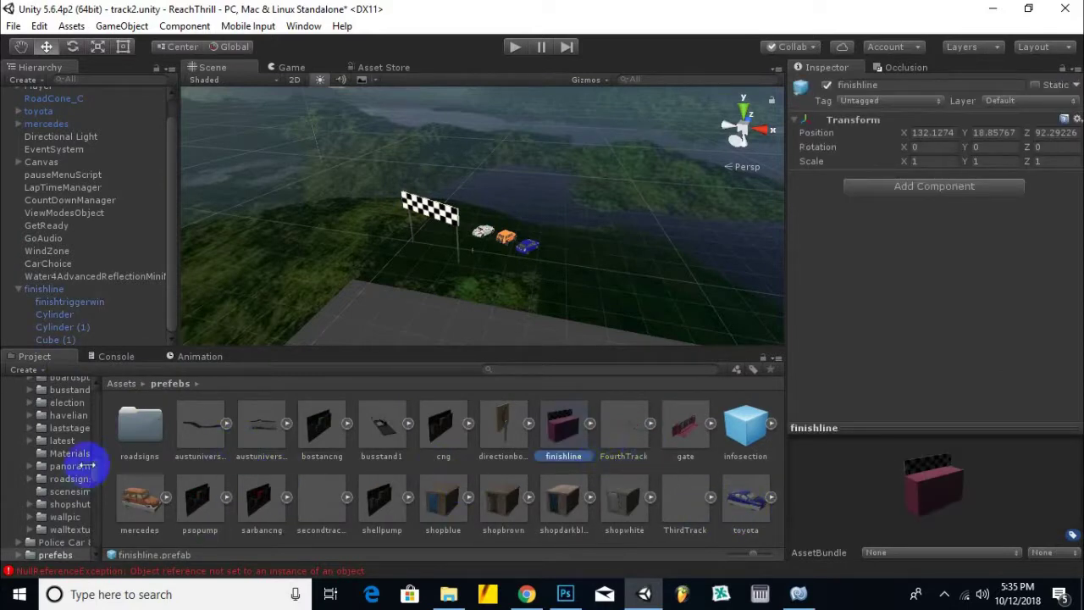
pyautogui.rightClick(51, 289)
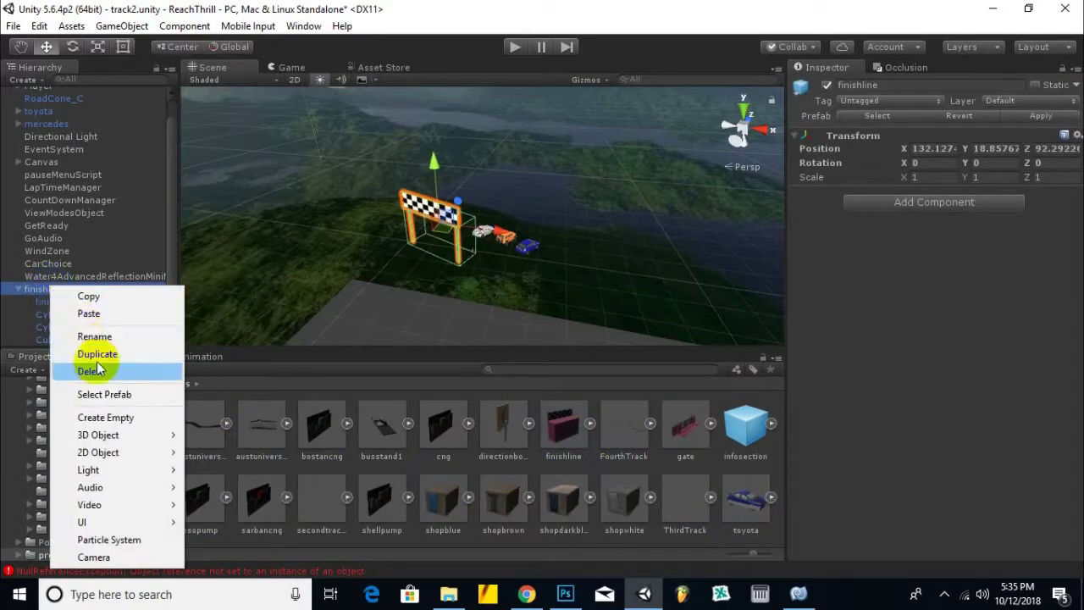
pyautogui.click(91, 371)
pyautogui.scroll(4, 484, 271)
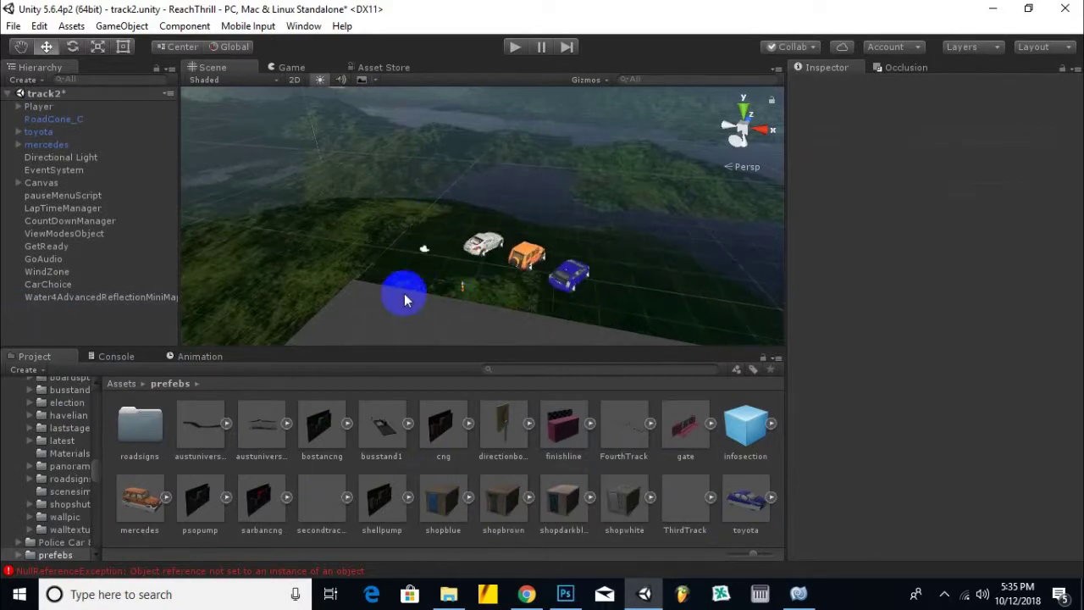
pyautogui.click(462, 290)
# - Delete the RoadCone_C object from the track2 scene
pyautogui.press('Delete')
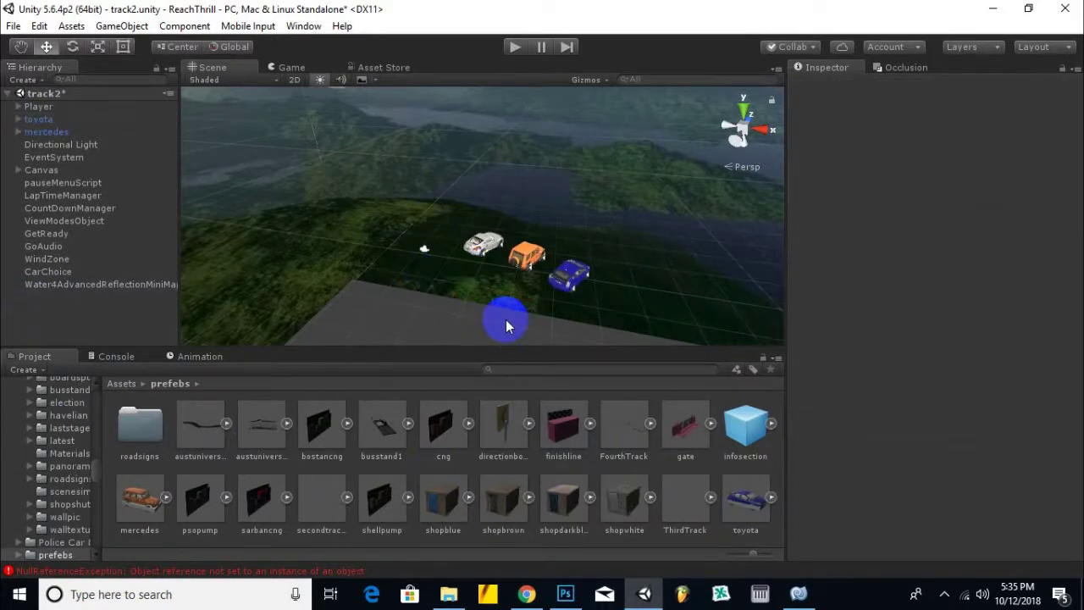
pyautogui.scroll(-5, 501, 314)
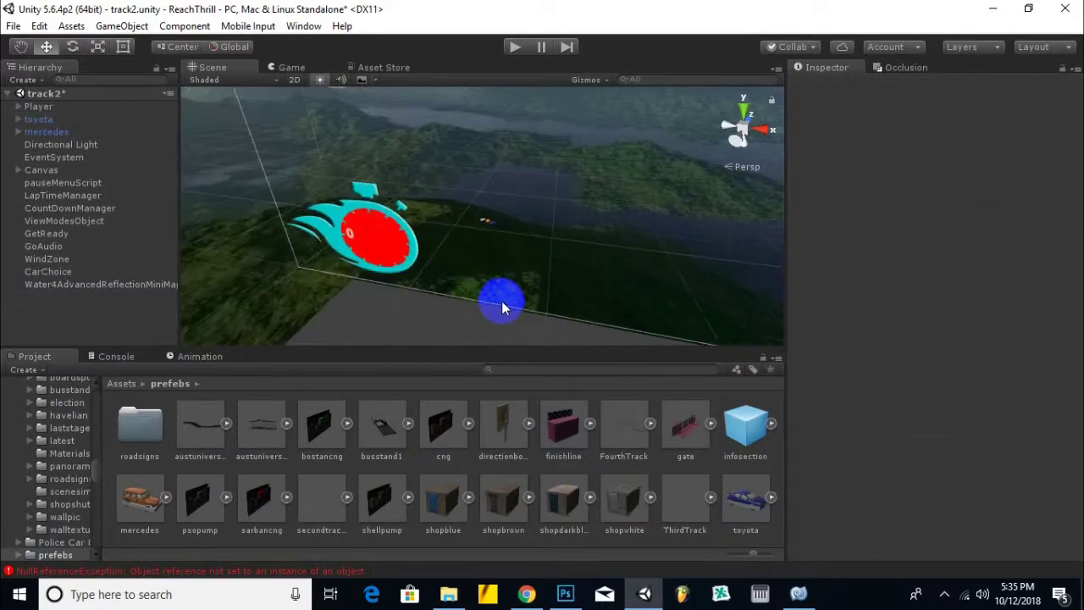
pyautogui.scroll(-3, 502, 307)
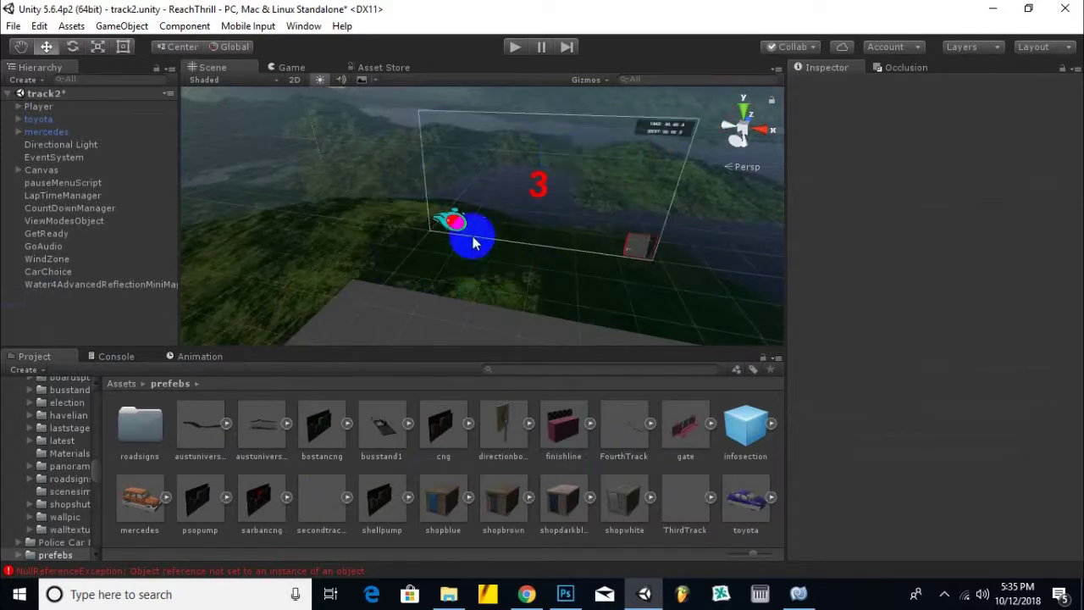
pyautogui.scroll(1, 474, 246)
pyautogui.scroll(2, 500, 233)
pyautogui.scroll(2, 508, 229)
pyautogui.scroll(2, 509, 229)
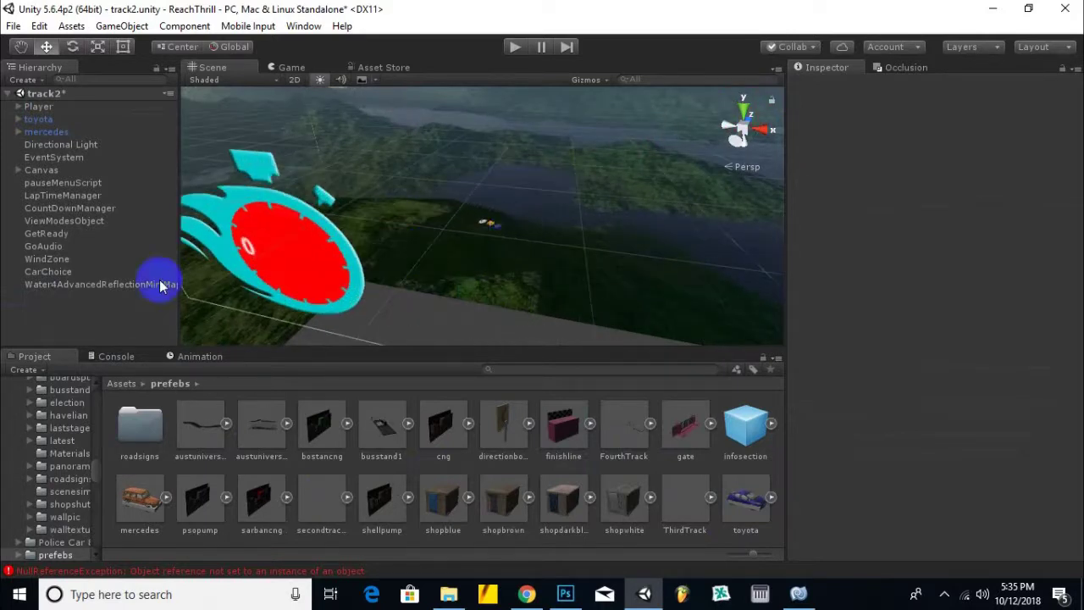
# - Browse from the Assets root, via the scenes folder, into the pics folder in the Project panel
pyautogui.click(122, 383)
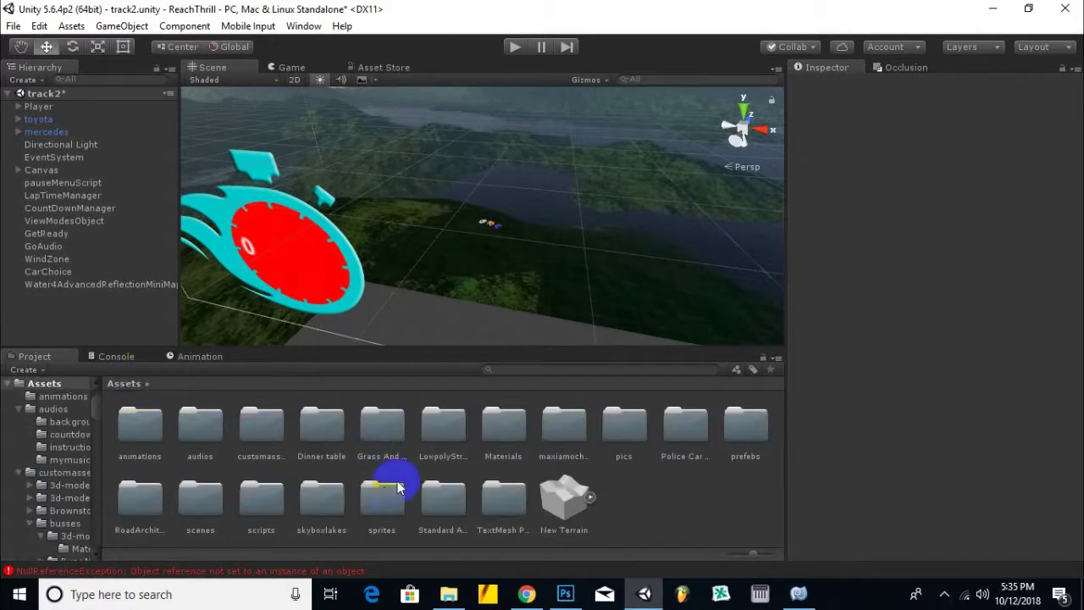
pyautogui.doubleClick(186, 505)
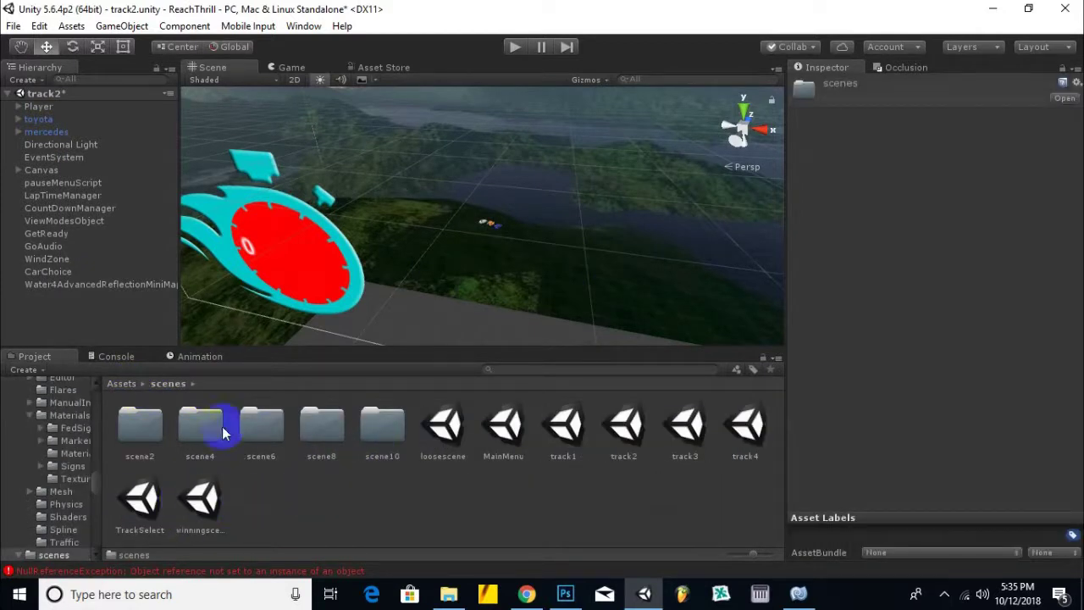
pyautogui.click(121, 383)
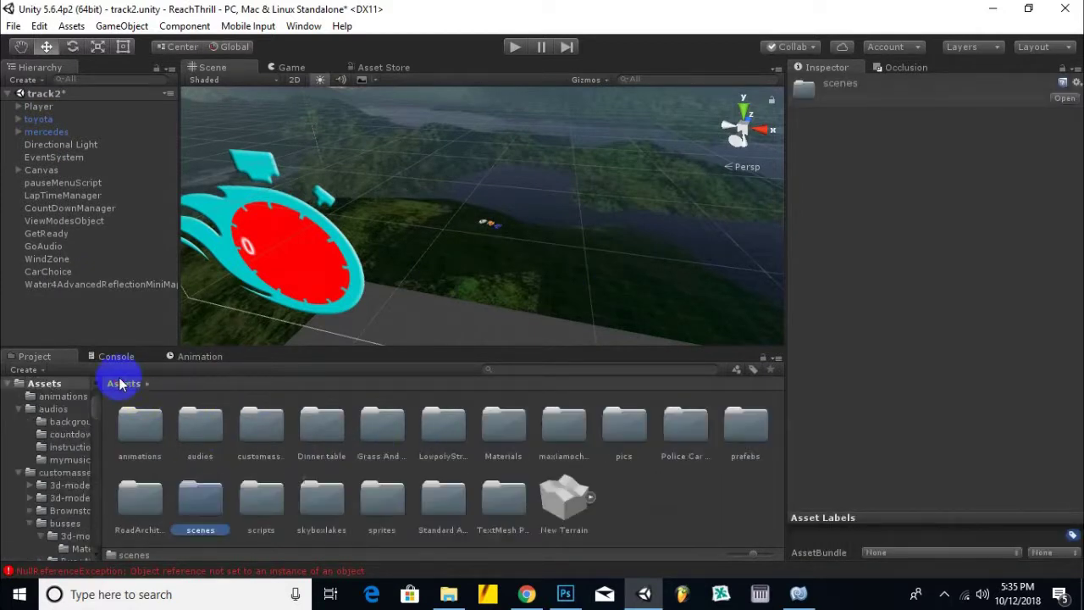
pyautogui.doubleClick(624, 427)
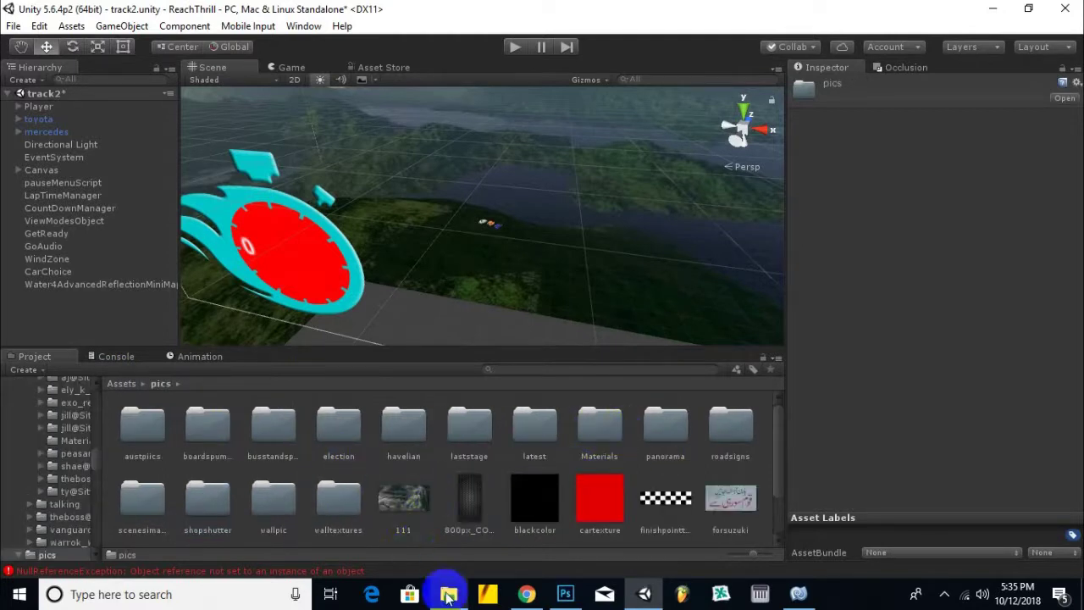
pyautogui.moveTo(447, 594)
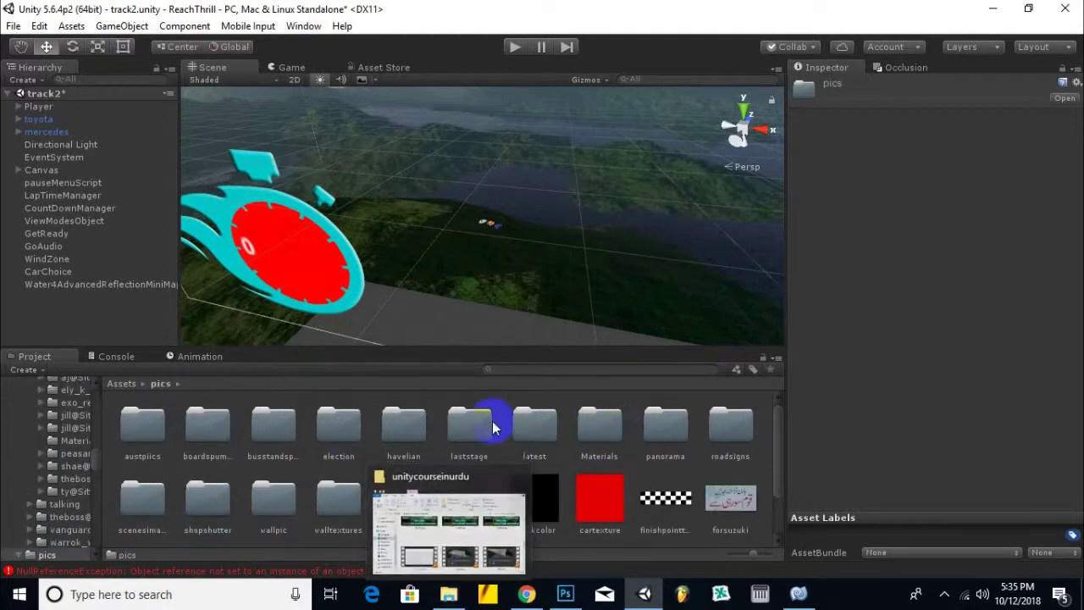
# - In File Explorer, open Documents > ReachThrill > Assets > pics > scenesimages
pyautogui.click(449, 521)
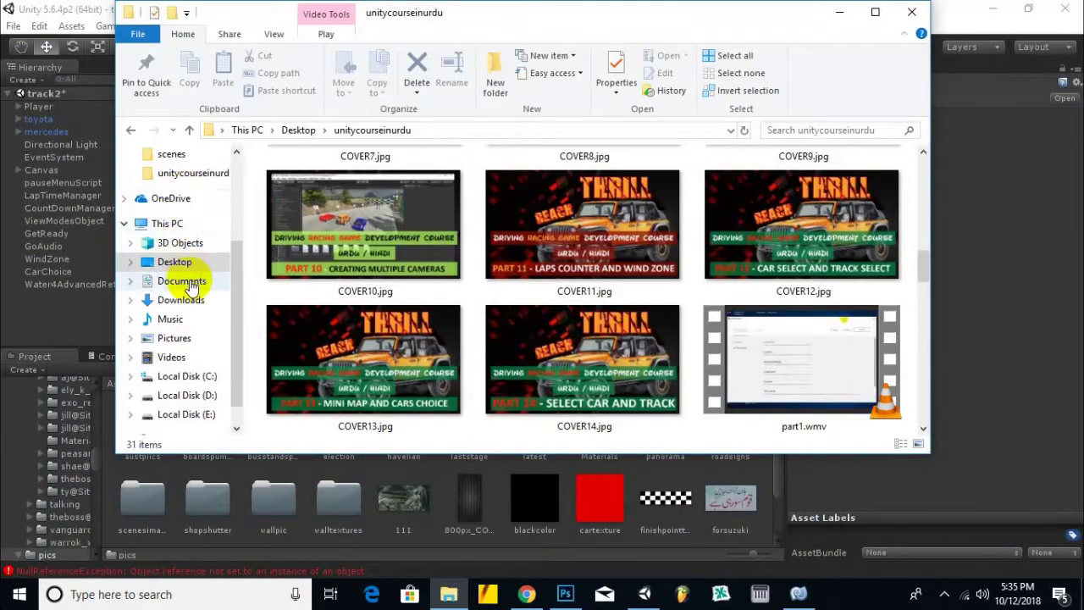
pyautogui.click(183, 280)
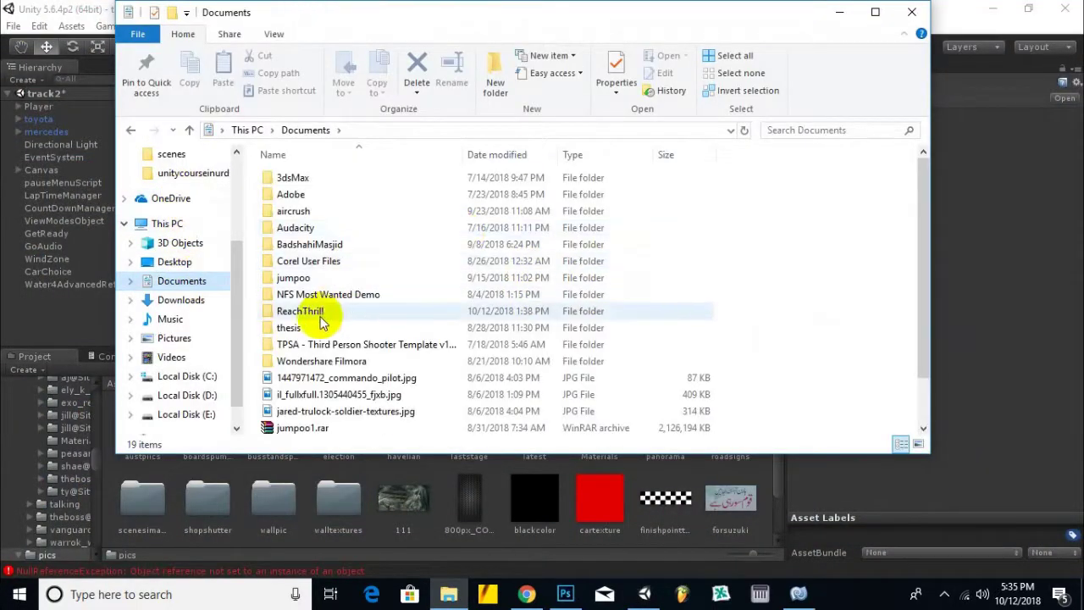
pyautogui.click(300, 312)
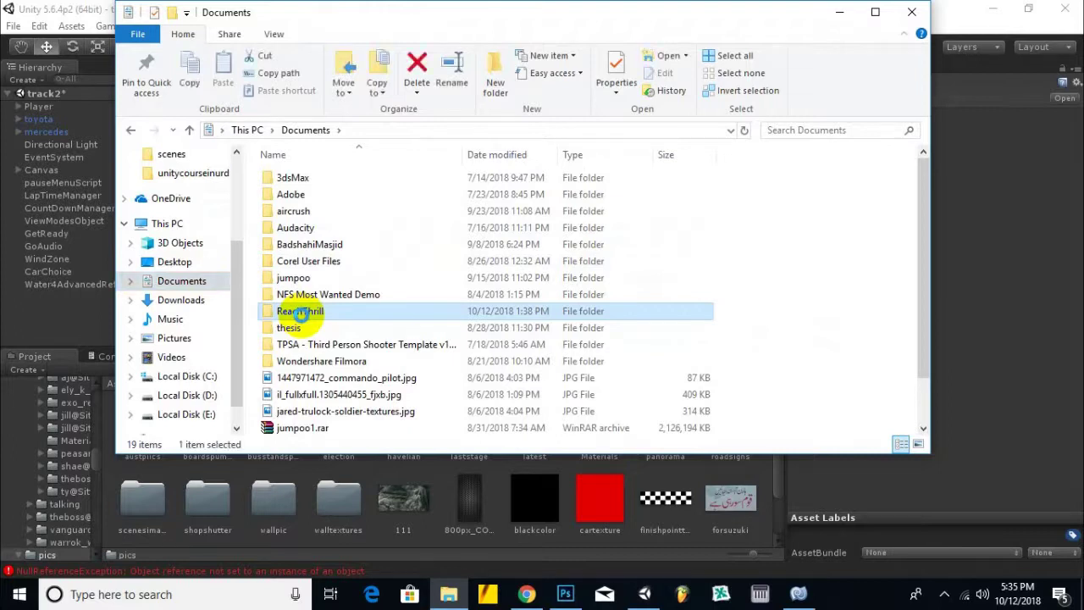
pyautogui.doubleClick(301, 311)
pyautogui.doubleClick(296, 193)
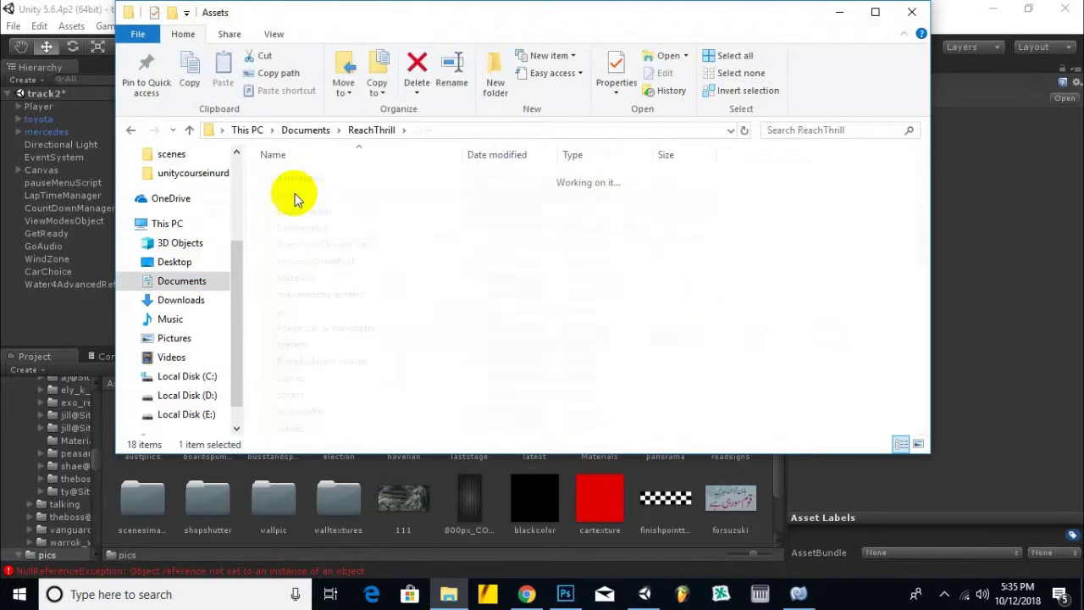
pyautogui.doubleClick(294, 312)
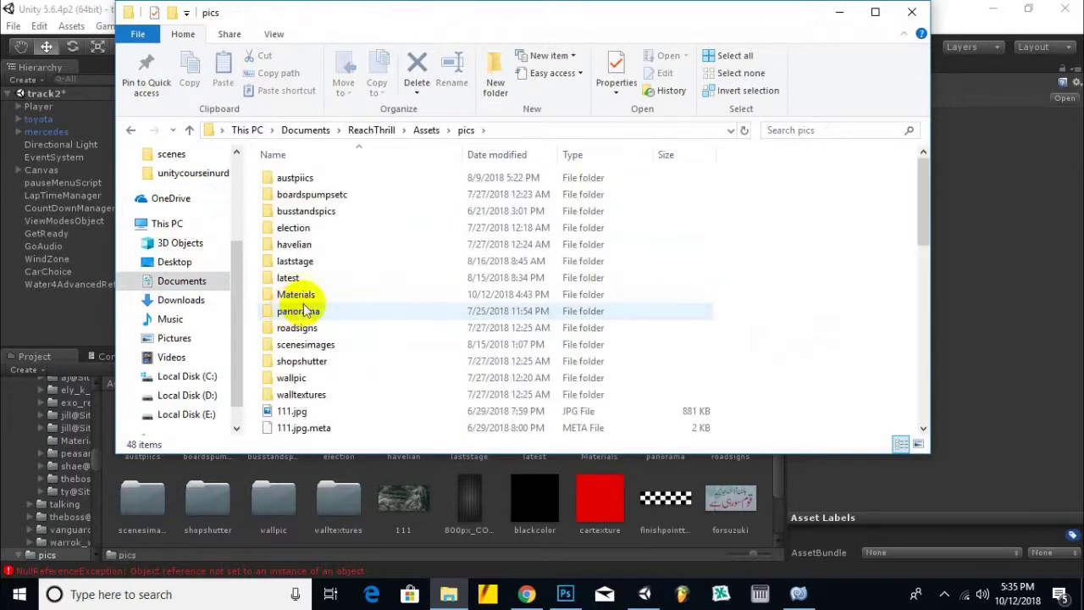
pyautogui.doubleClick(314, 344)
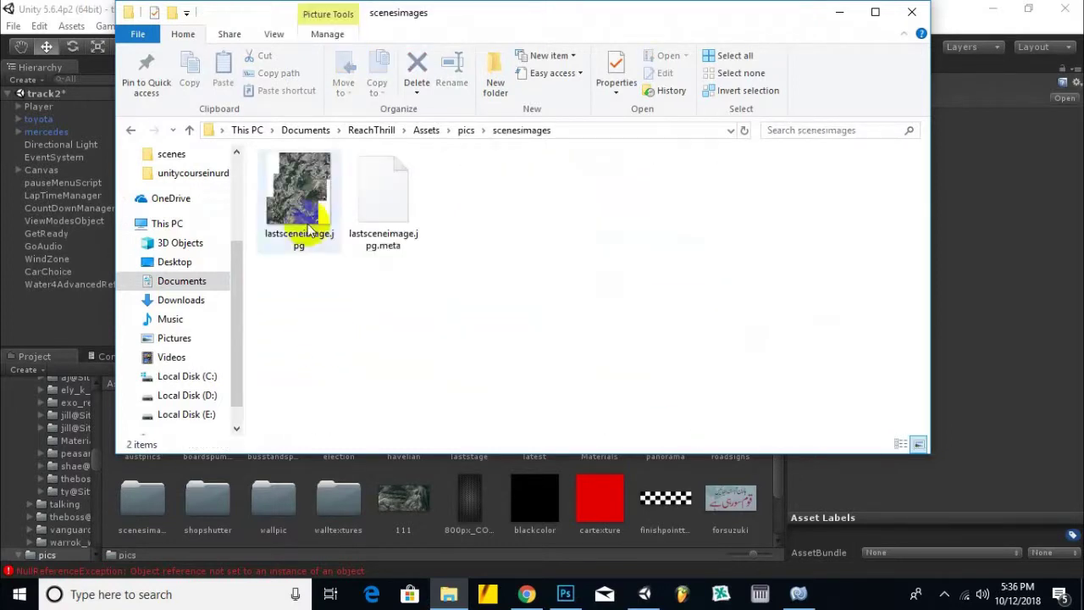
# - Check lastsceneimage.jpg, return to the pics folder, then close File Explorer
pyautogui.click(279, 249)
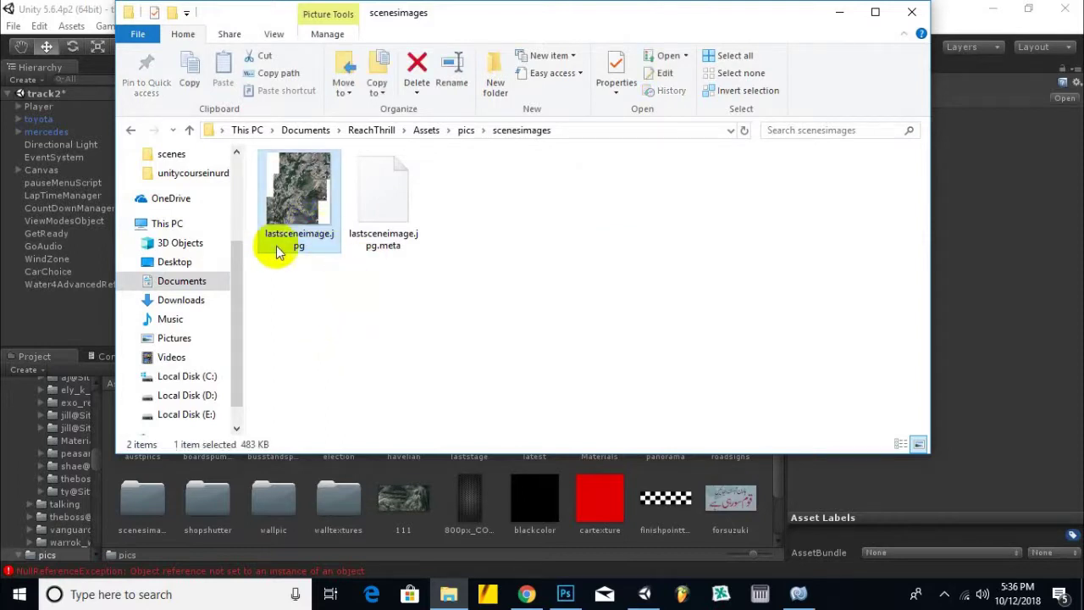
pyautogui.click(581, 244)
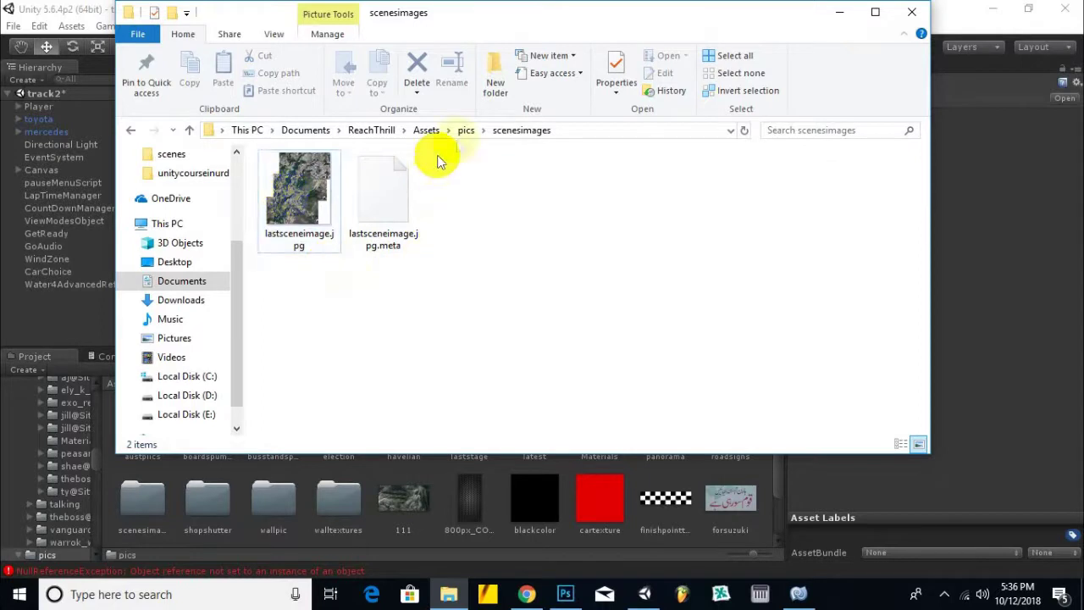
pyautogui.click(464, 130)
pyautogui.click(301, 364)
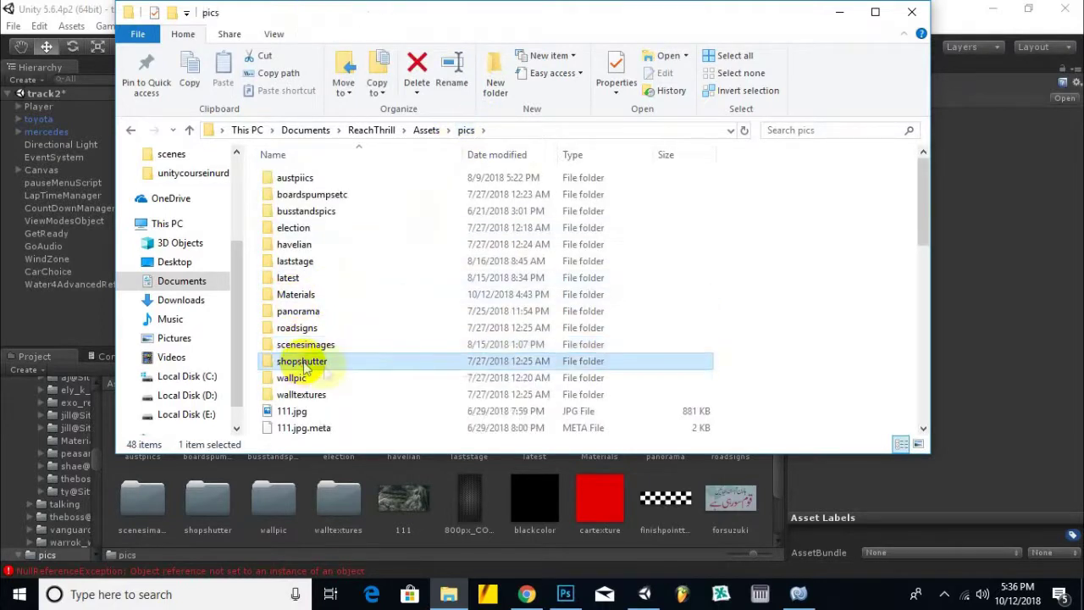
pyautogui.click(733, 298)
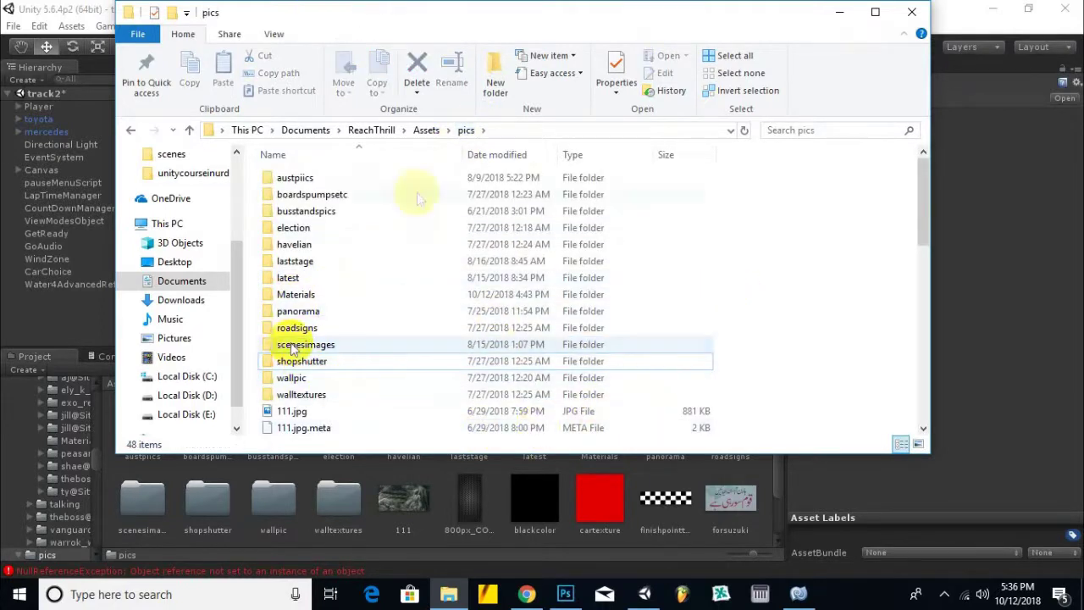
pyautogui.click(912, 12)
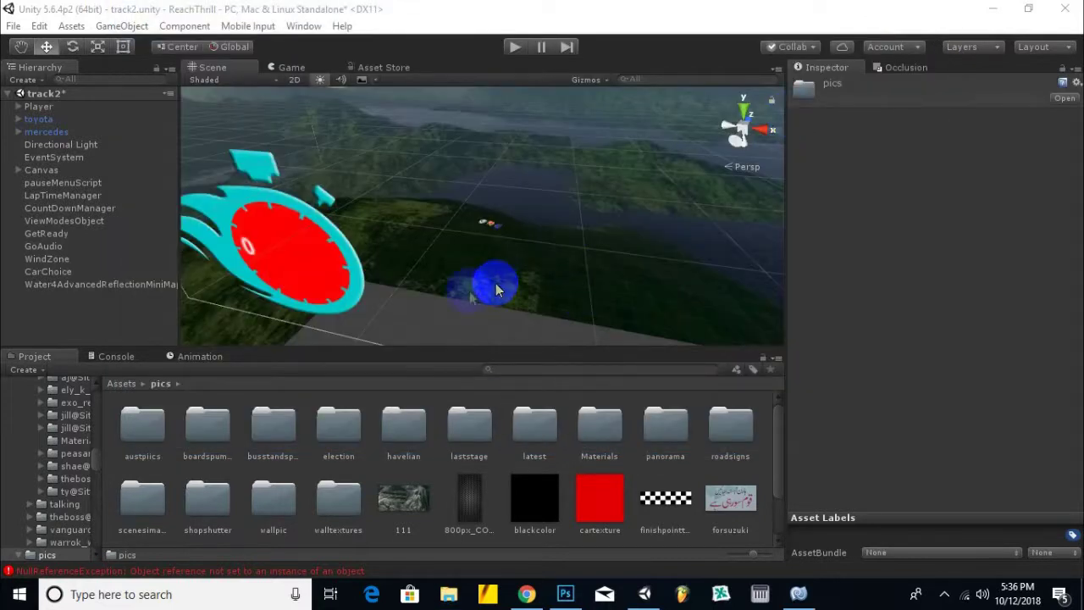
# - Zoom out and orbit the Scene view to show the countdown canvas against the mountains
pyautogui.scroll(-5, 534, 242)
pyautogui.scroll(-2, 509, 263)
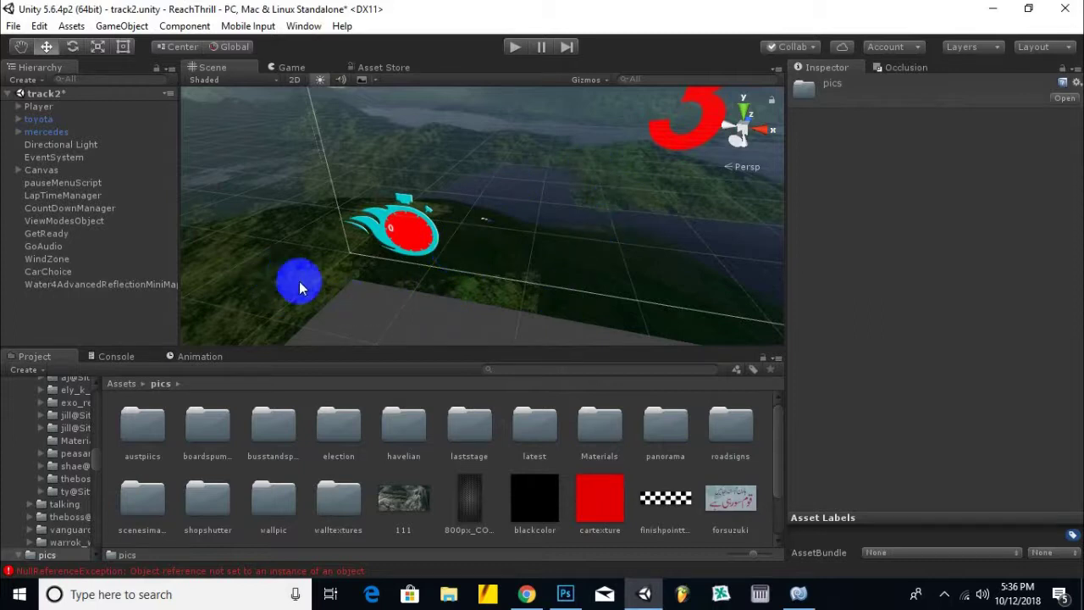
pyautogui.scroll(-2, 327, 269)
pyautogui.scroll(-2, 327, 274)
pyautogui.scroll(-2, 503, 189)
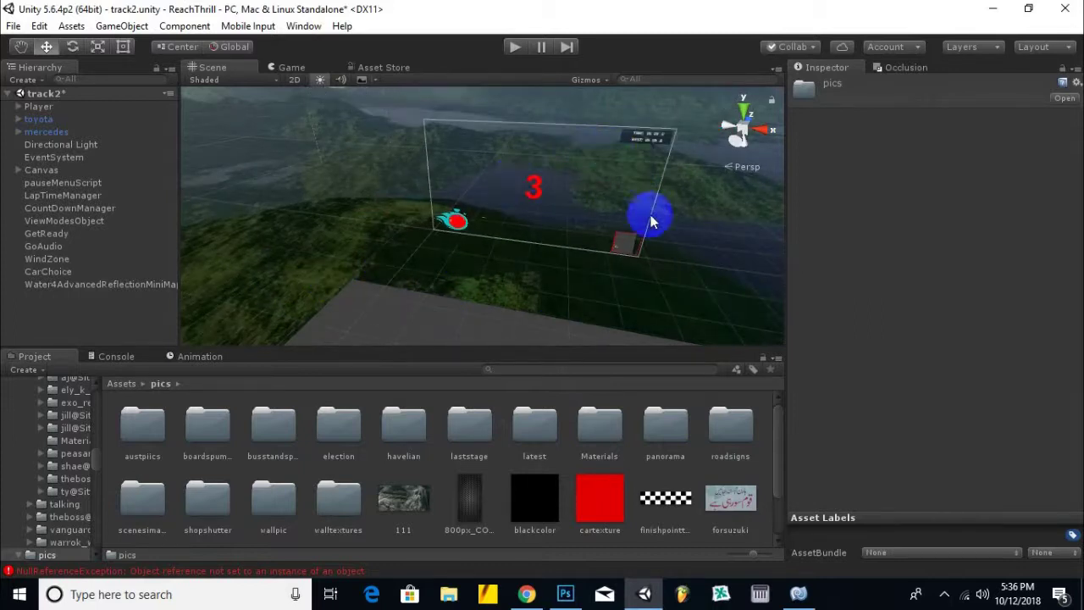
pyautogui.moveTo(619, 193); pyautogui.dragTo(593, 120, button='middle')
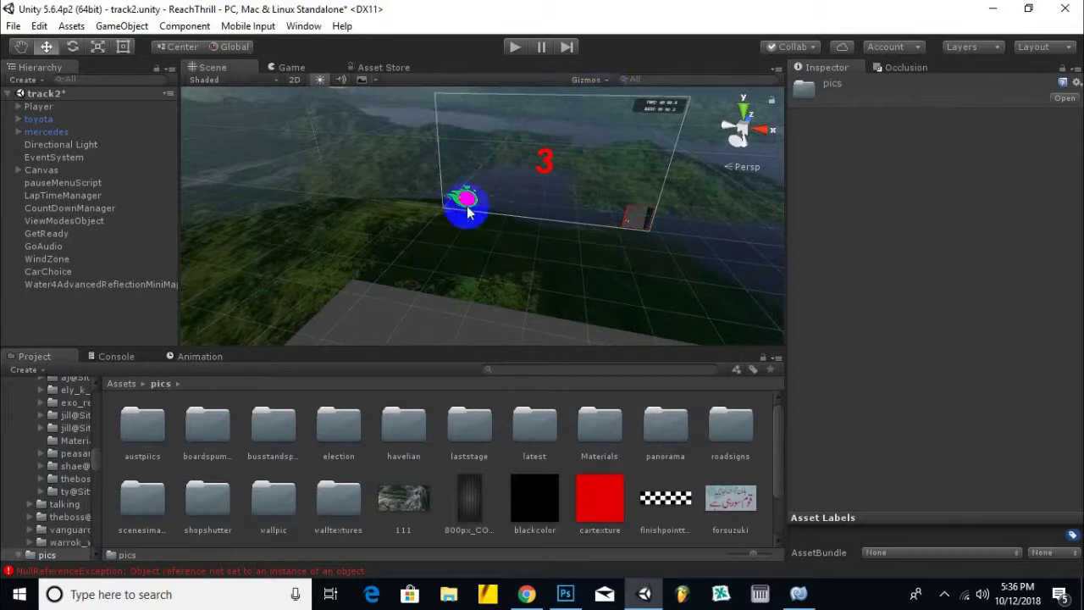
pyautogui.moveTo(452, 203)
pyautogui.keyDown('alt'); pyautogui.mouseDown()
pyautogui.moveTo(655, 204)
pyautogui.moveTo(467, 238)
pyautogui.mouseUp(); pyautogui.keyUp('alt')
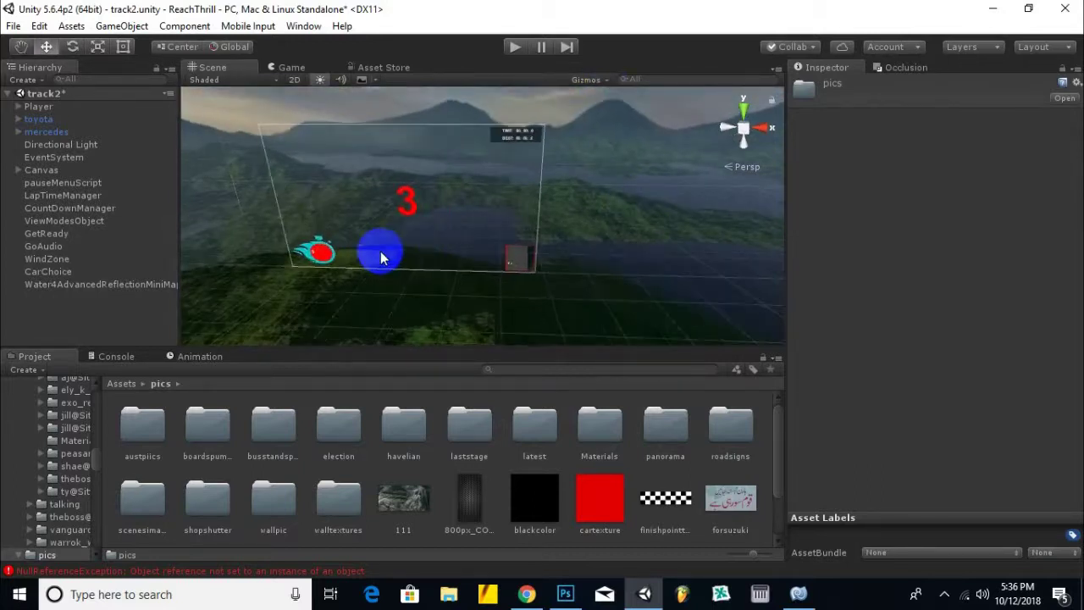